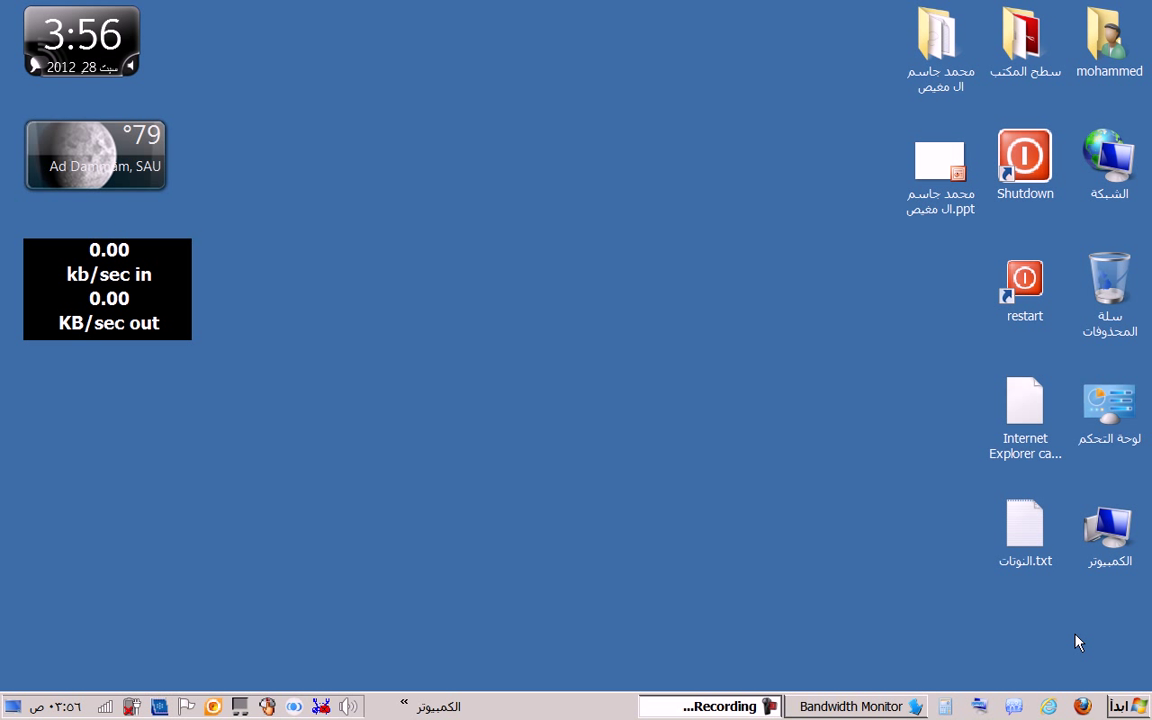
# Open the Start menu's All Programs list and expand the Microsoft Office folder.
pyautogui.click(1132, 706)
pyautogui.moveTo(1058, 318)
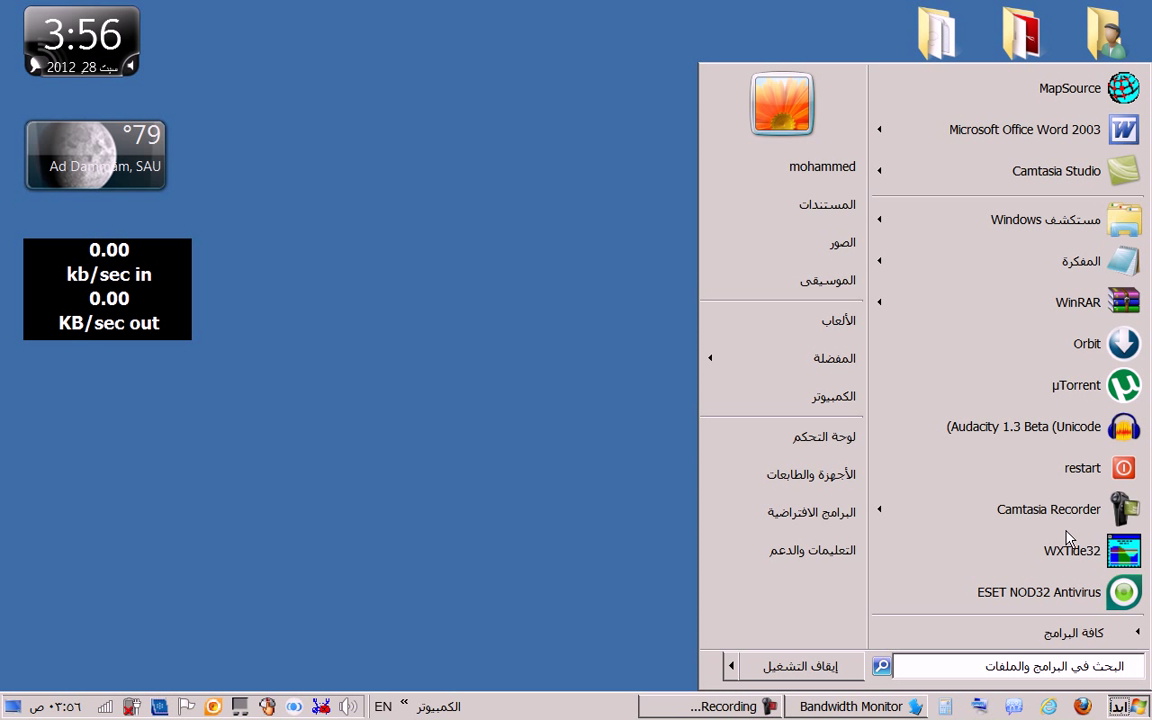
pyautogui.click(1046, 630)
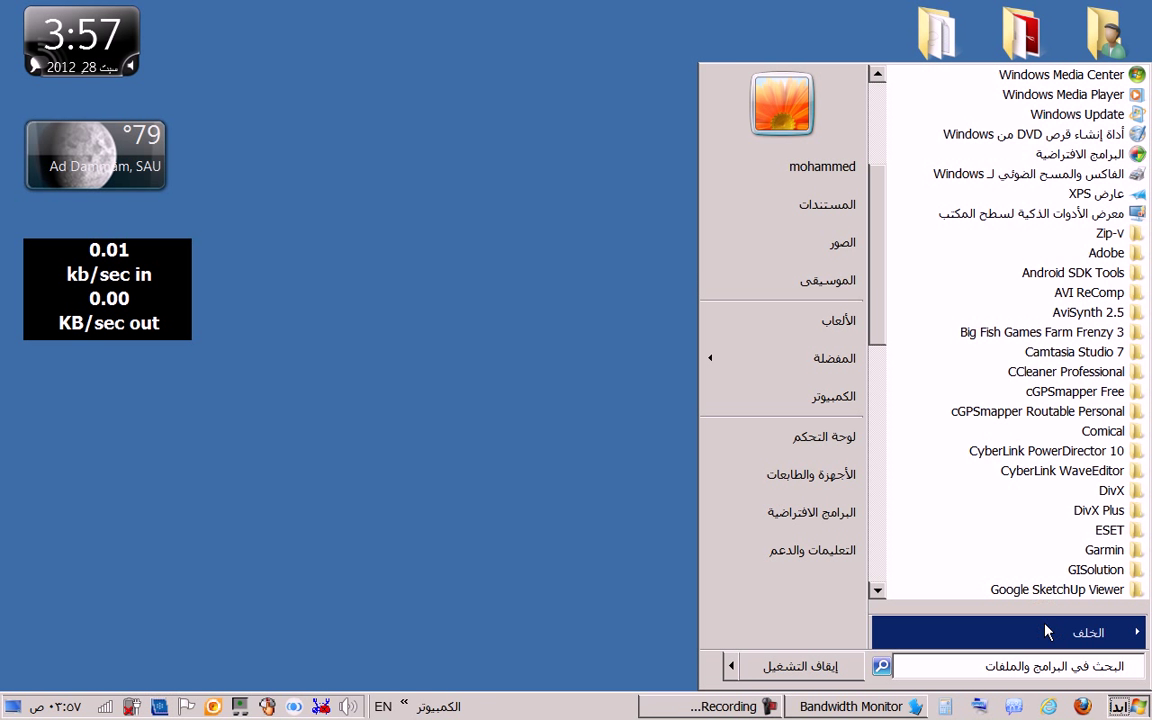
pyautogui.moveTo(882, 288); pyautogui.dragTo(882, 360)
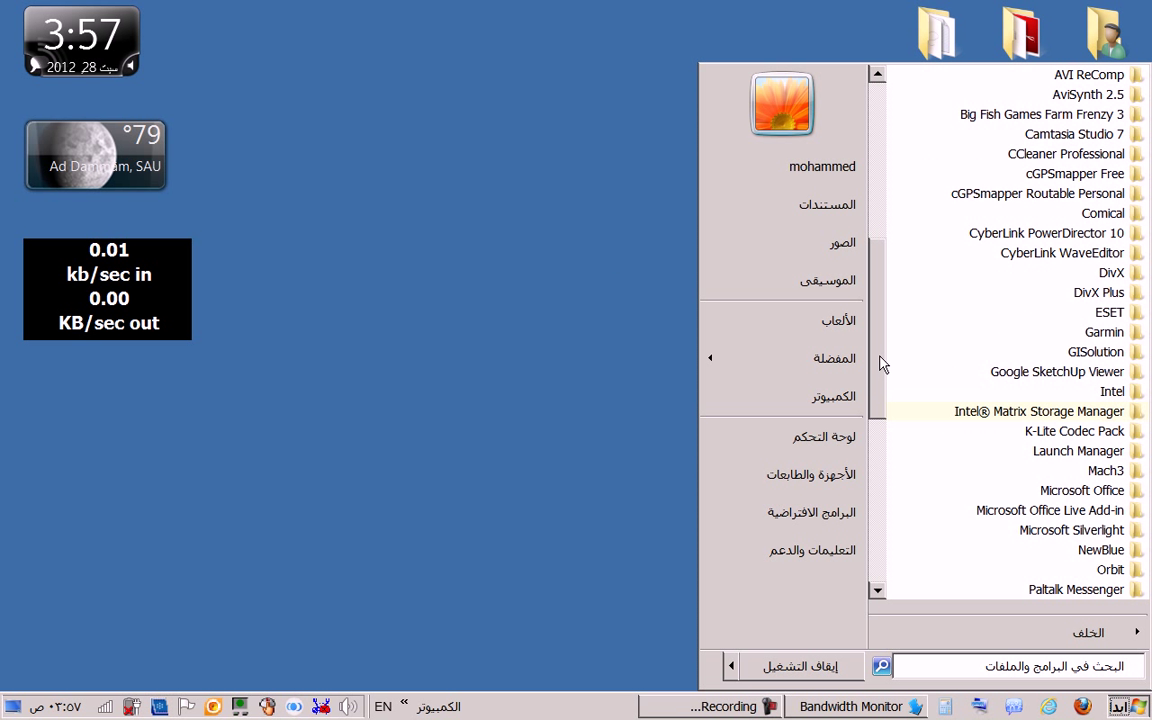
pyautogui.click(1080, 490)
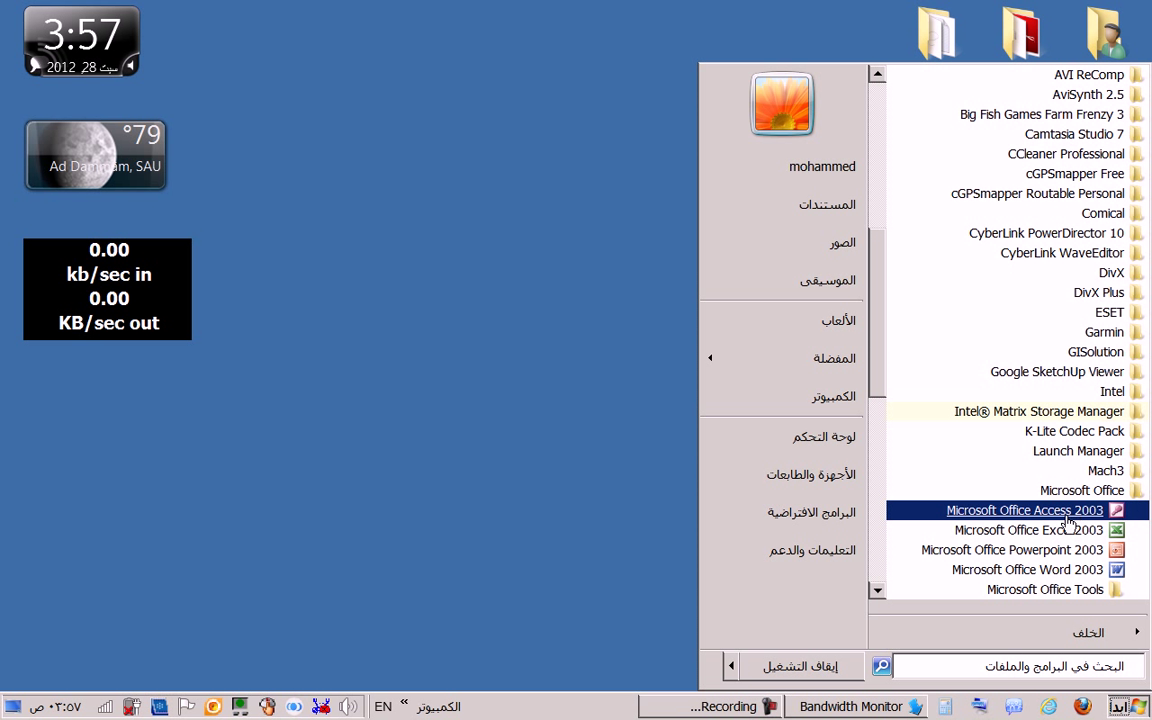
# Launch PowerPoint 2003 and choose to delete the previously recovered files.
pyautogui.click(1043, 553)
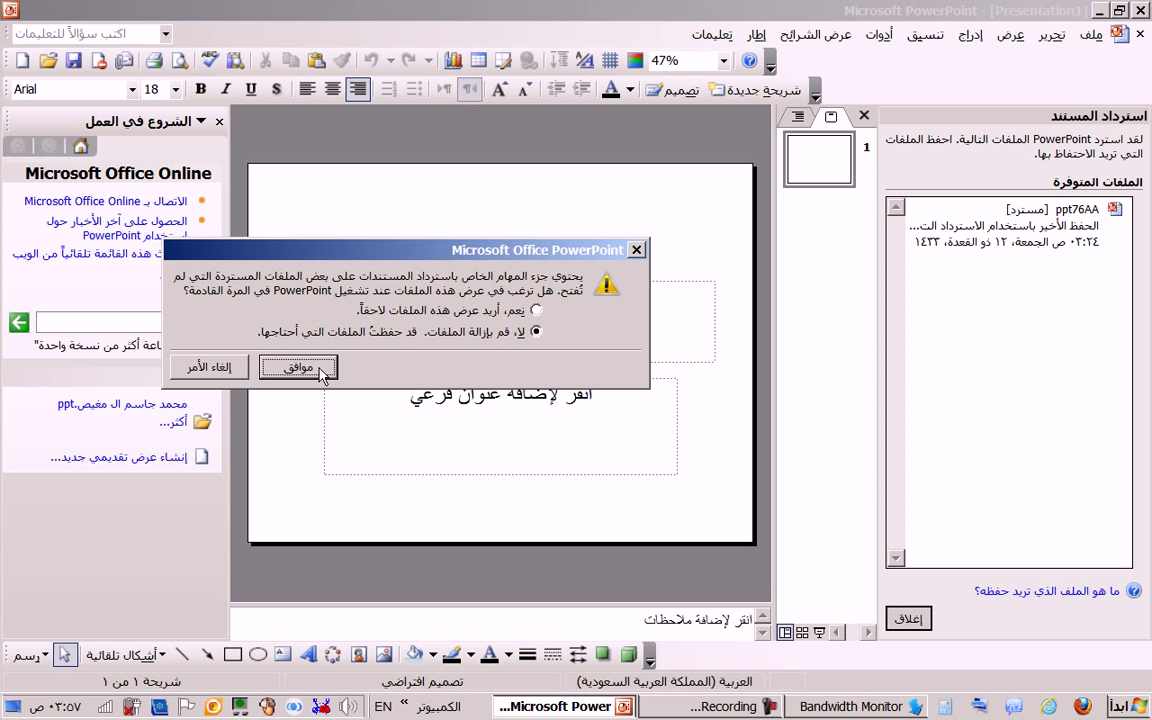
pyautogui.click(495, 310)
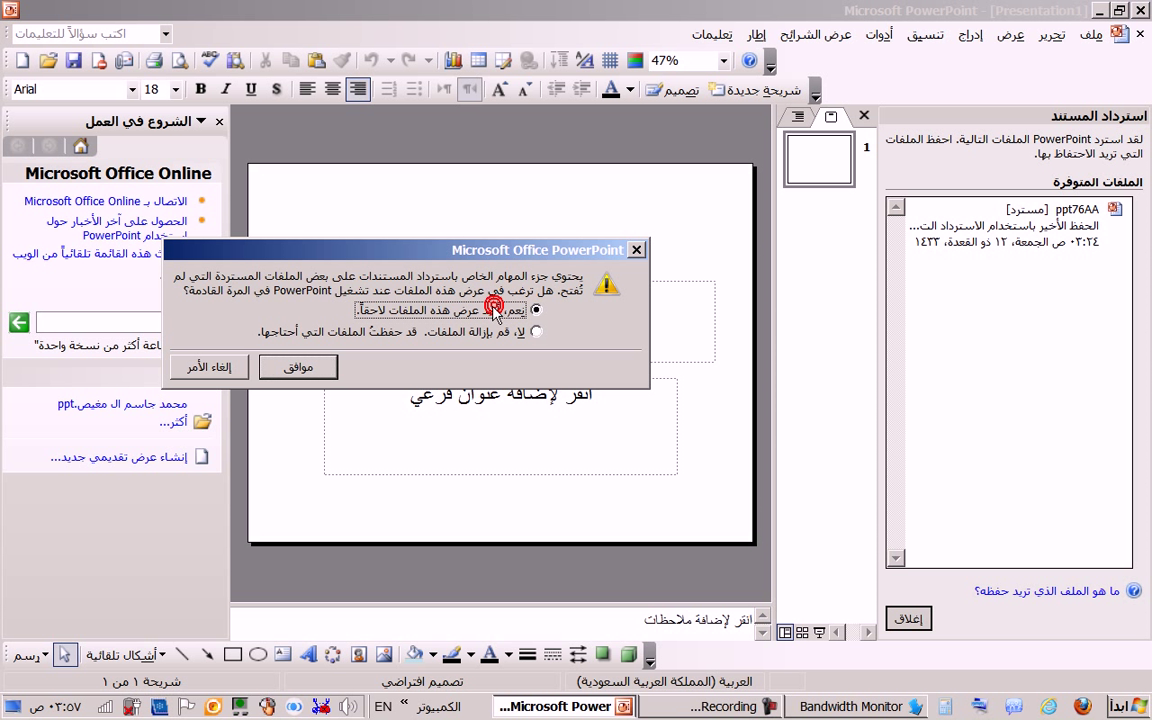
pyautogui.click(470, 333)
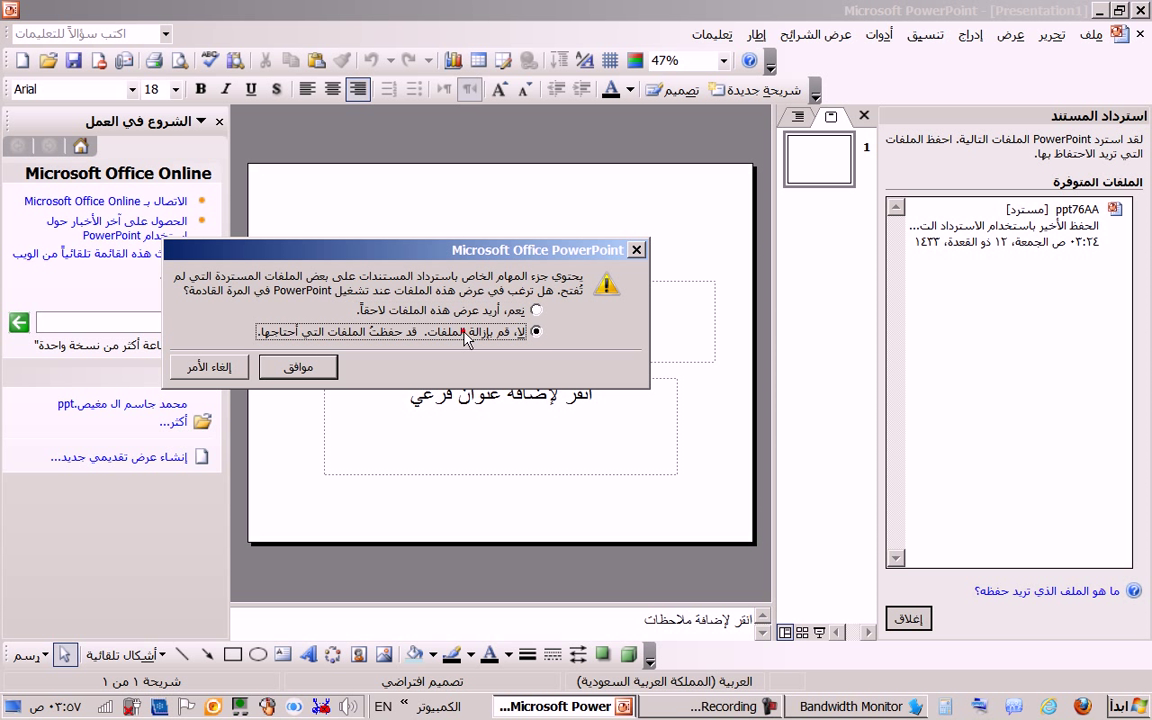
pyautogui.click(297, 366)
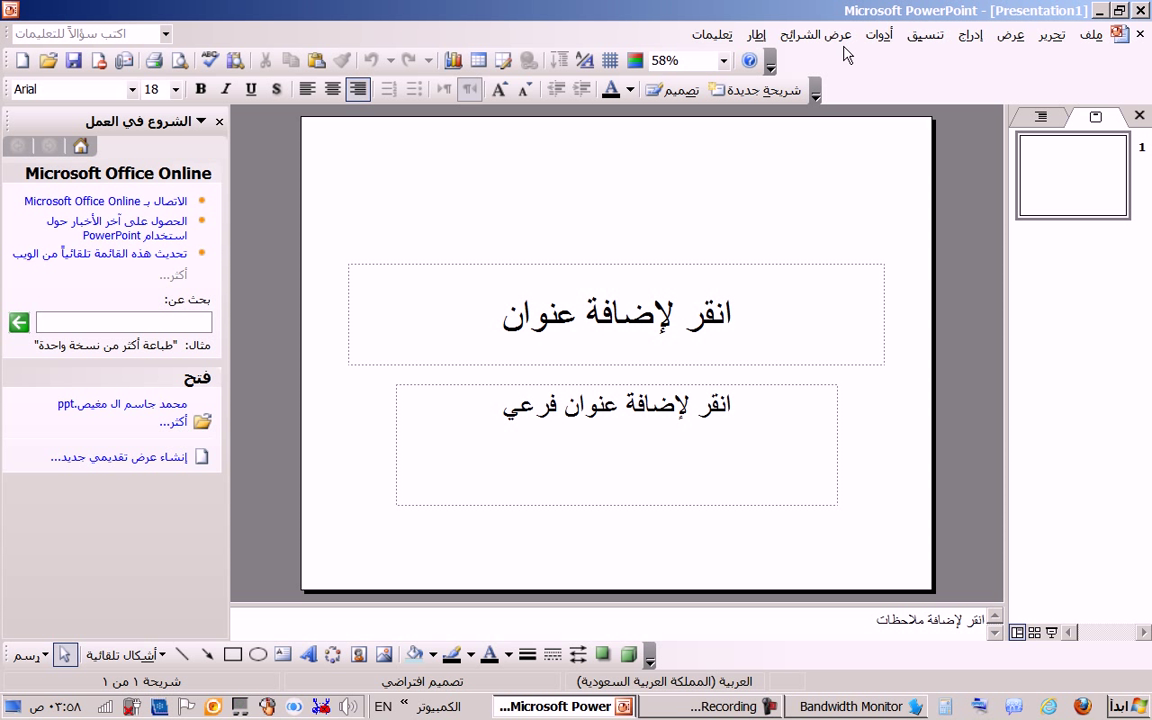
# Apply the Title Only layout to the first slide.
pyautogui.click(924, 35)
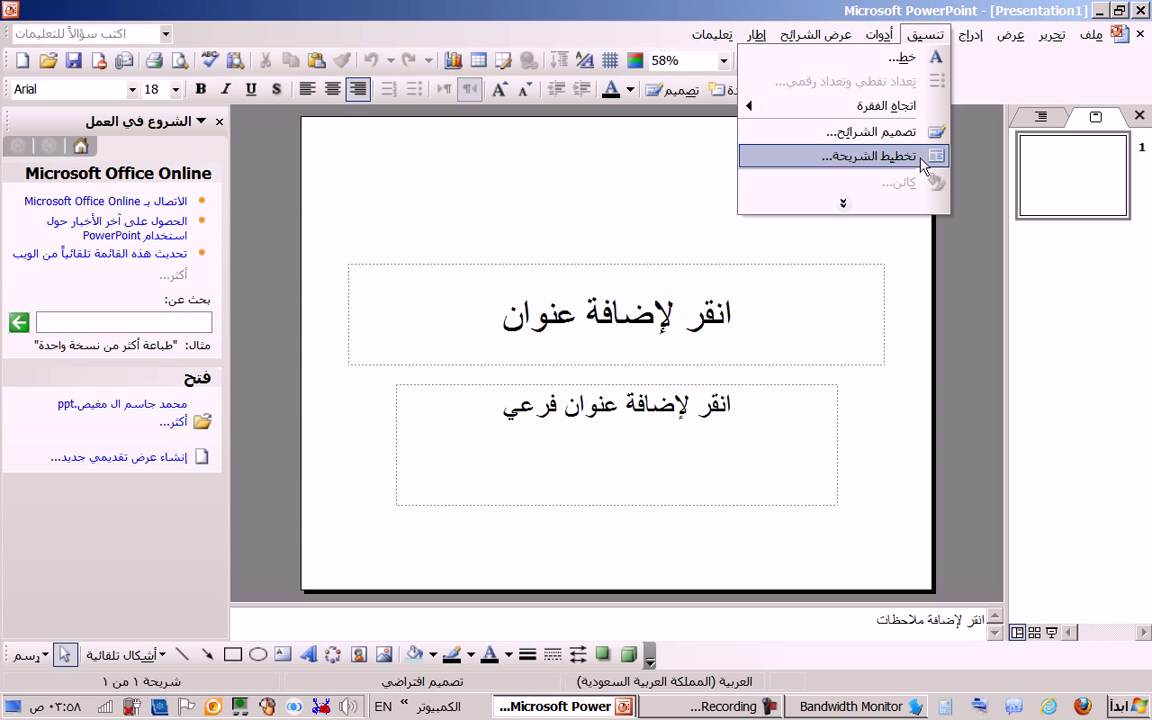
pyautogui.click(922, 158)
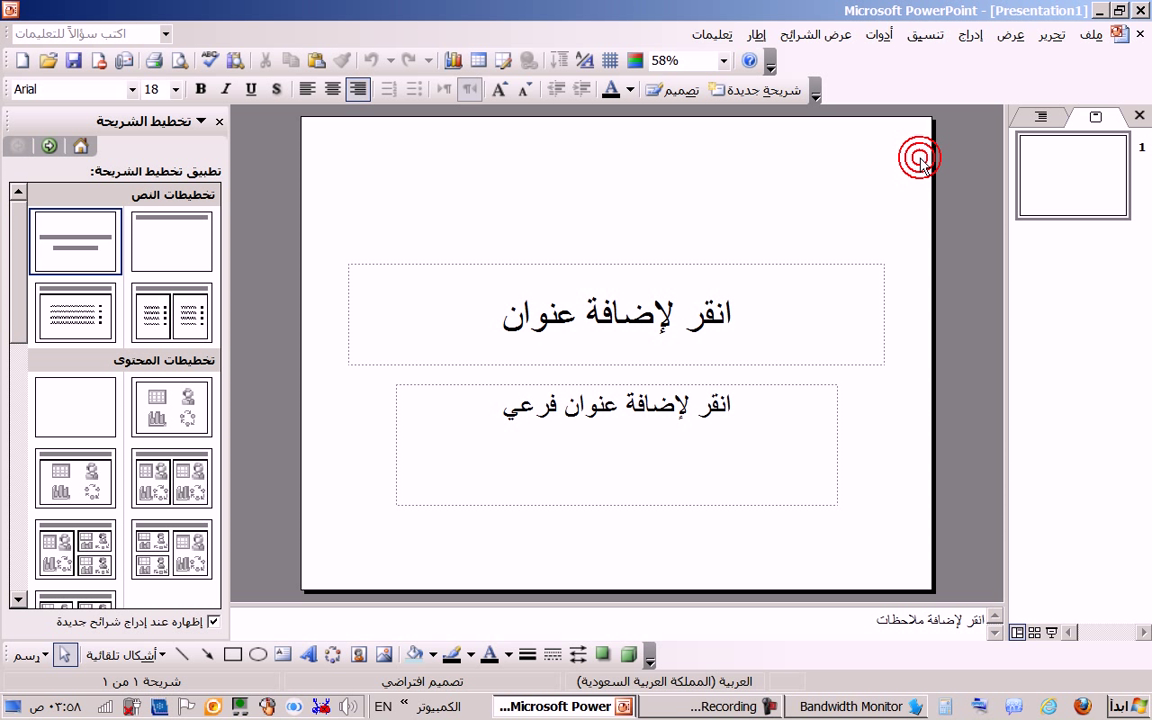
pyautogui.click(200, 243)
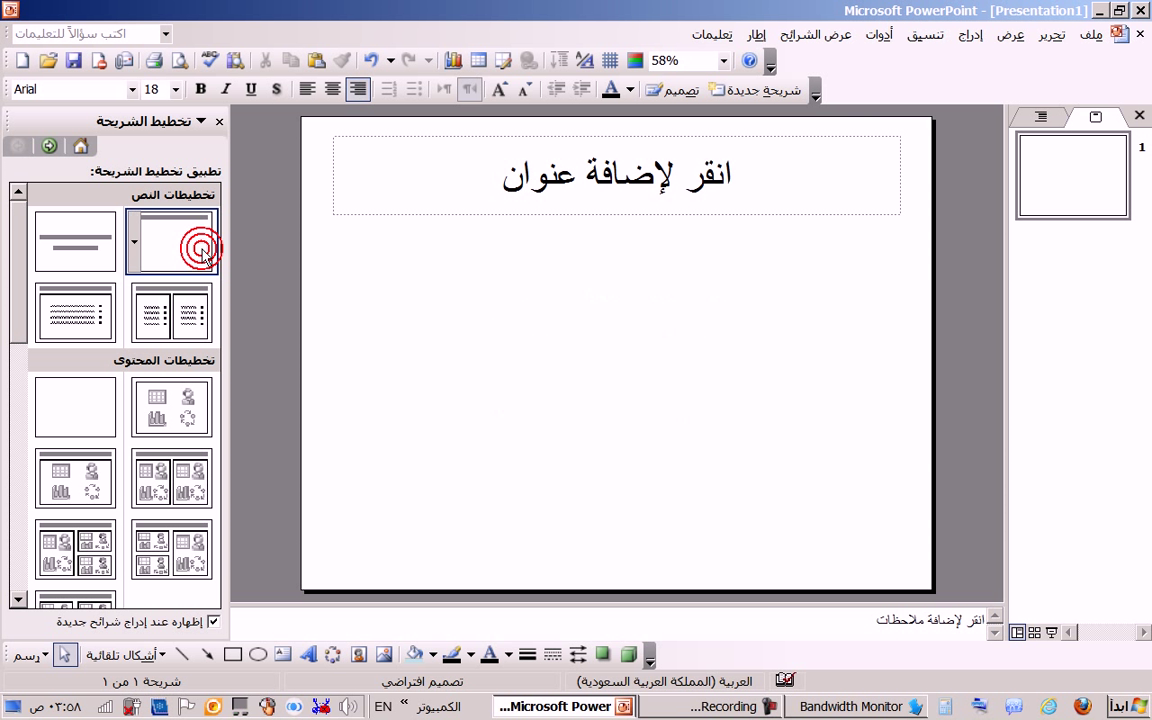
# Enter the Arabic title 'جدول الحصص اليومي' in the title placeholder.
pyautogui.click(645, 170)
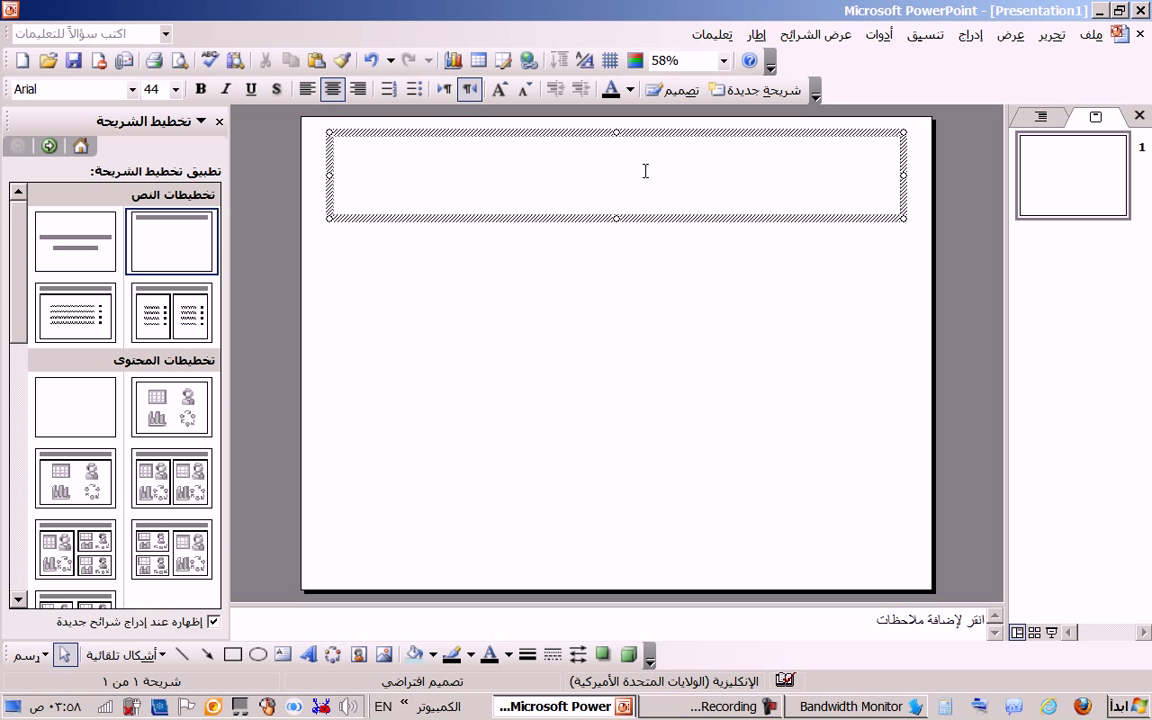
pyautogui.write('[],g')
pyautogui.press('BackSpace')
pyautogui.press('BackSpace')
pyautogui.press('BackSpace')
pyautogui.press('BackSpace')
pyautogui.hotkey('alt', 'shift')
pyautogui.write('جدول ')
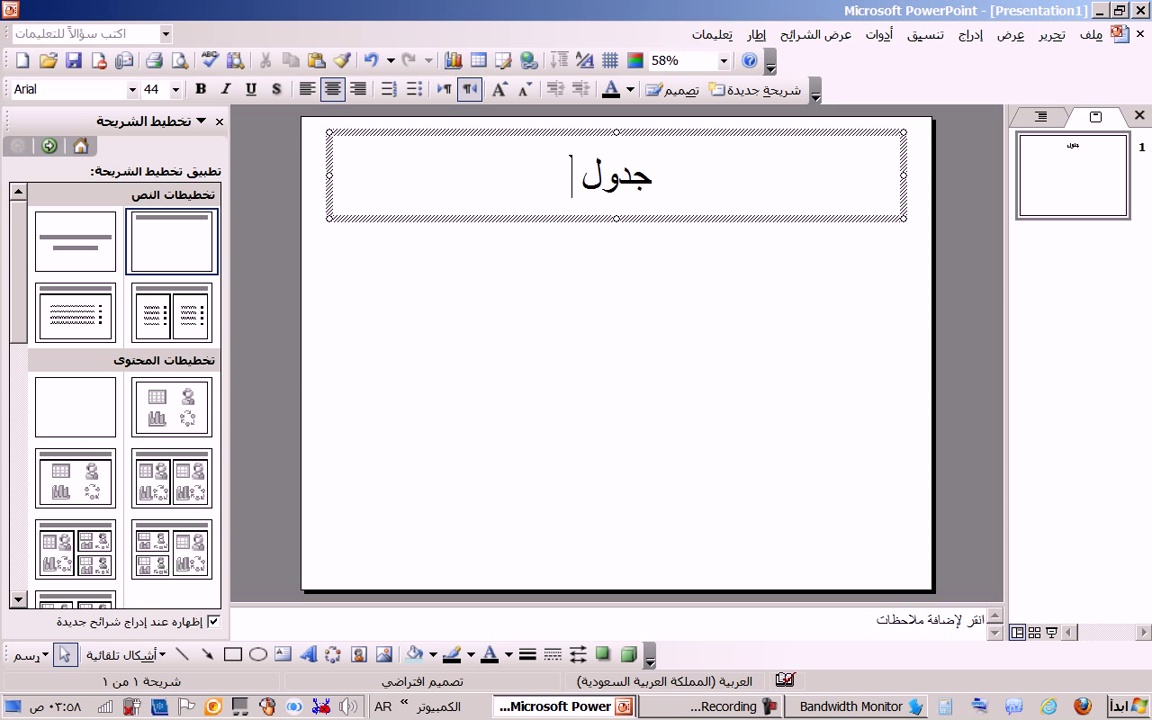
pyautogui.write('الحصص الأ')
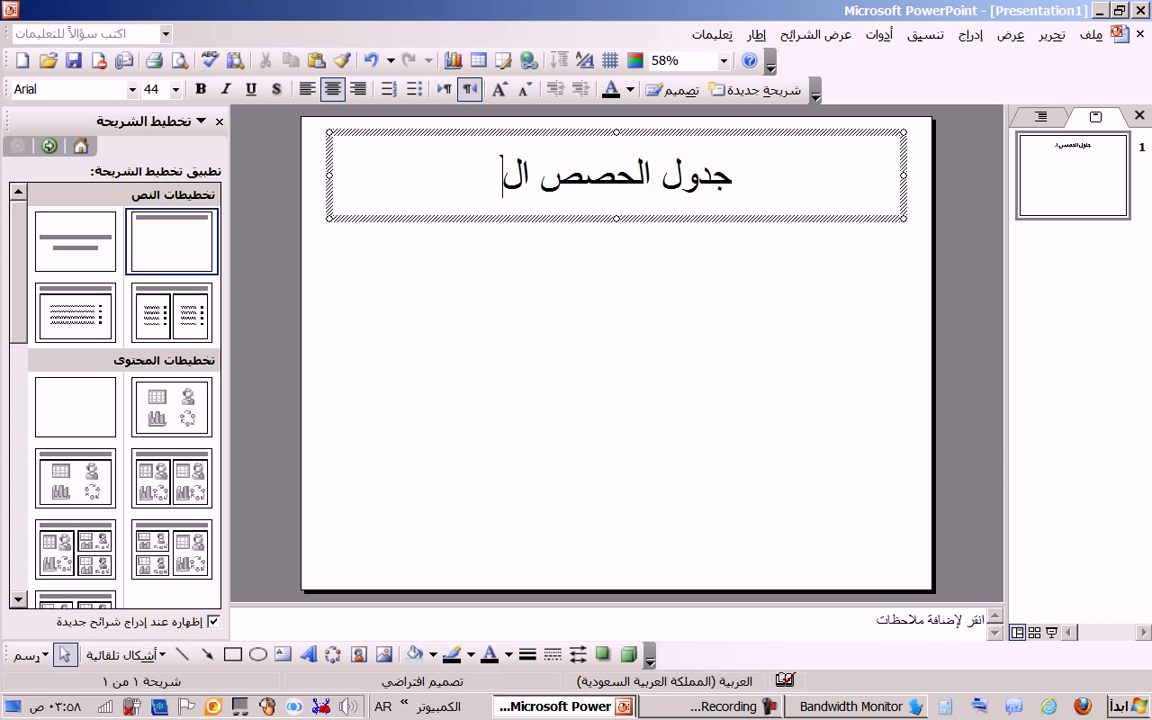
pyautogui.press('BackSpace')
pyautogui.write('يوم')
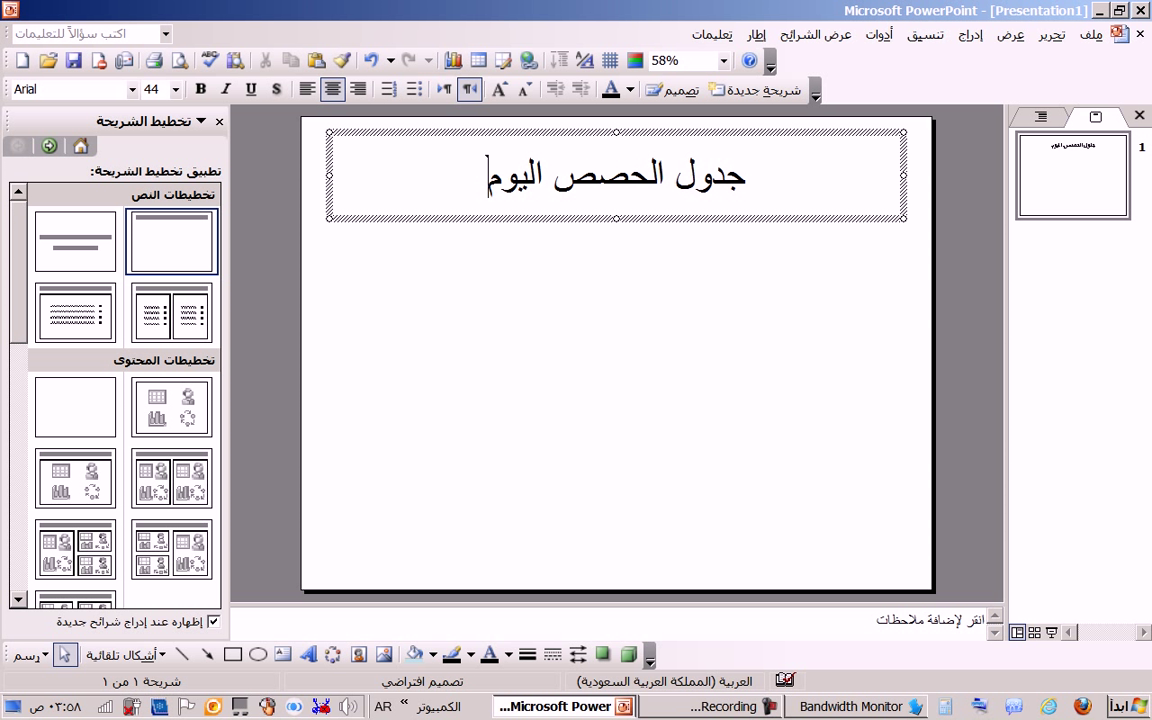
pyautogui.write('ي')
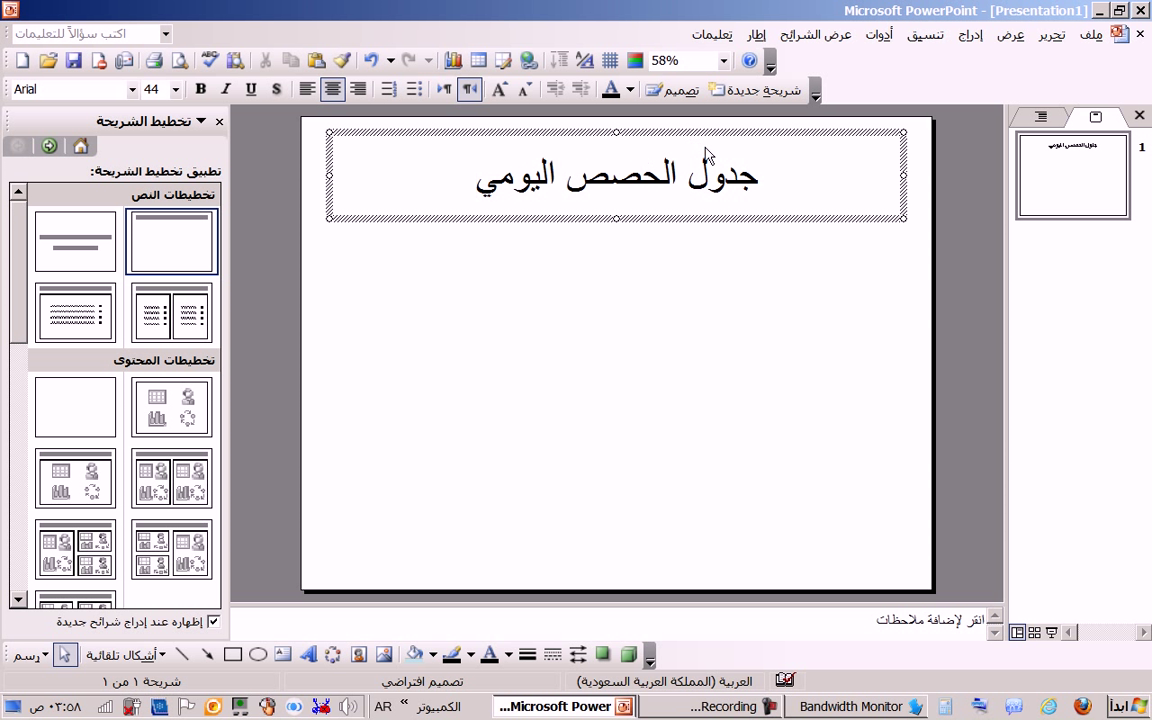
pyautogui.click(682, 238)
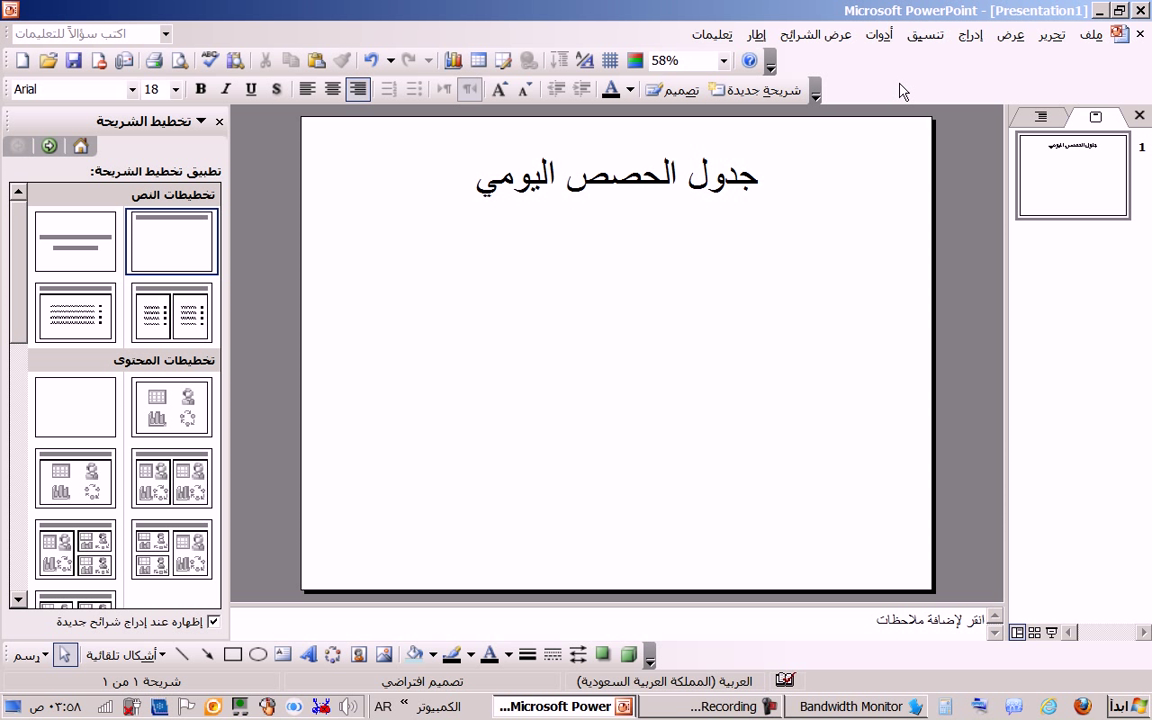
# Insert a table with 8 columns and 6 rows on the slide.
pyautogui.click(970, 35)
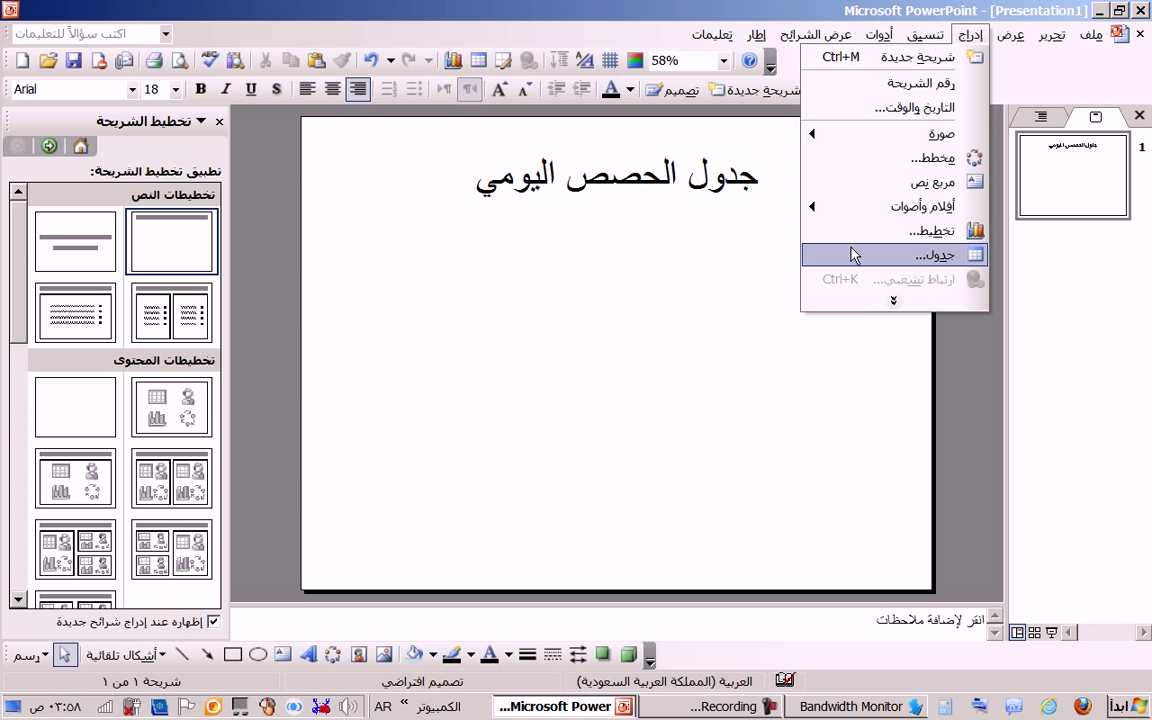
pyautogui.click(919, 263)
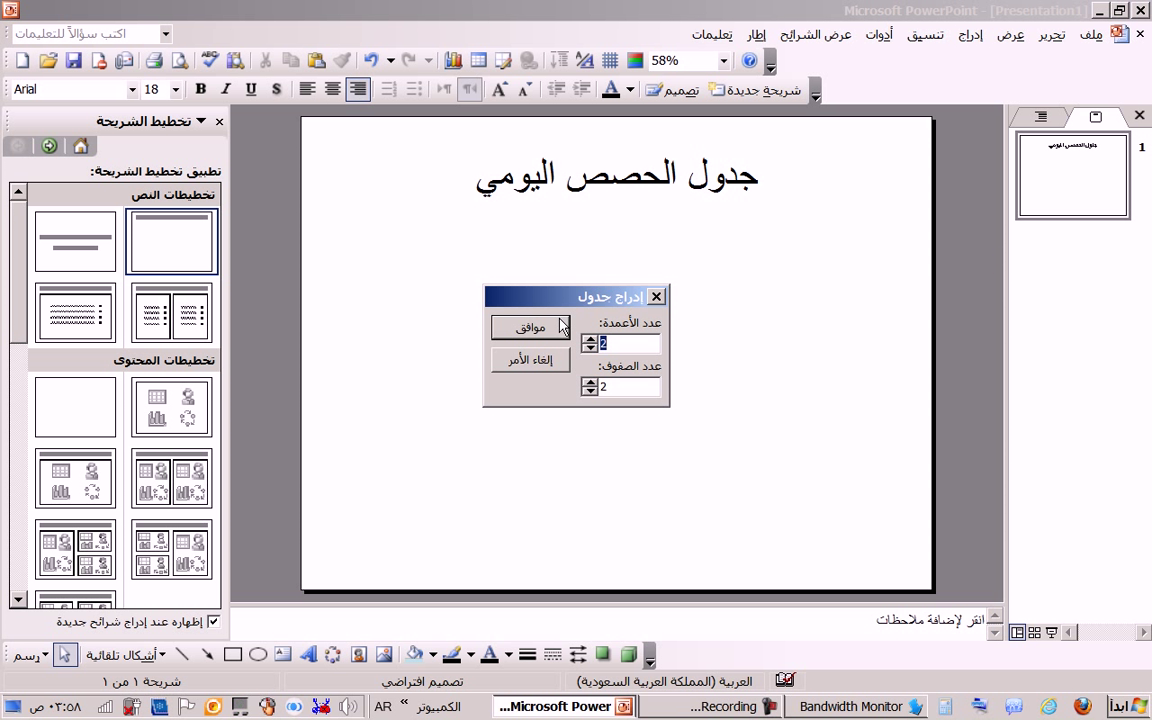
pyautogui.click(610, 389)
pyautogui.hotkey('shift', 'Home')
pyautogui.write('6')
pyautogui.doubleClick(628, 345)
pyautogui.write('8')
pyautogui.click(530, 330)
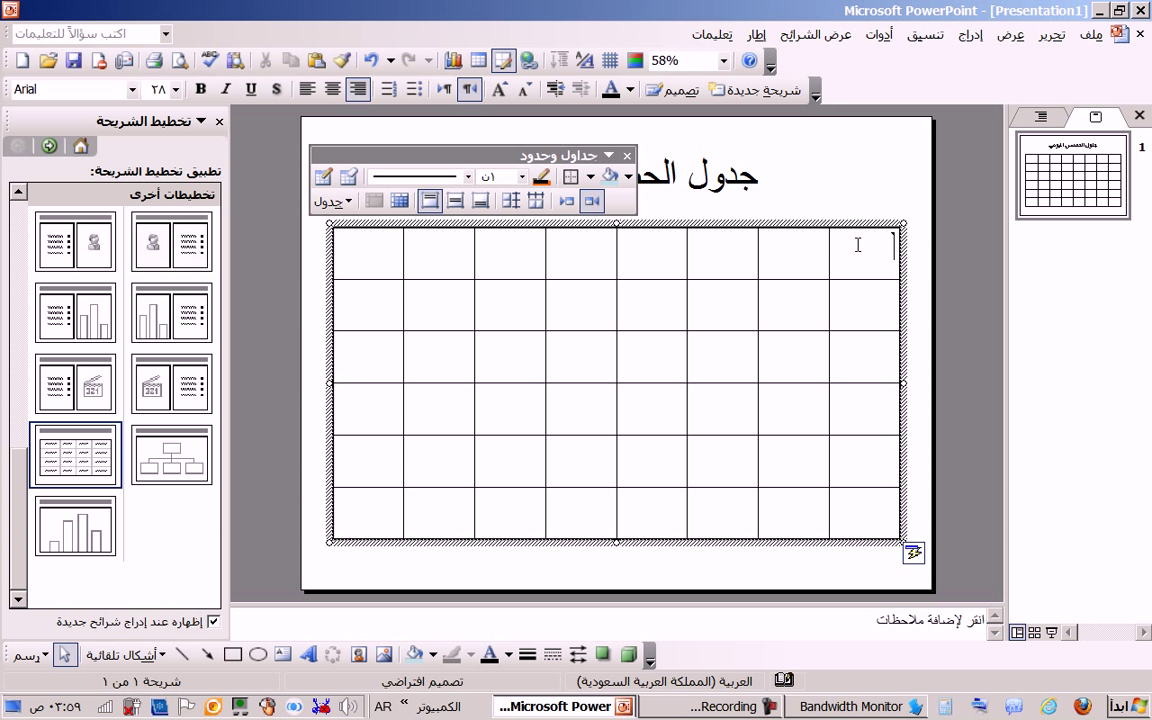
# Fill the top row's period headers with الأولى, ٢, ٣, ٤, ٥, ٦ and ٧.
pyautogui.click(818, 249)
pyautogui.write('الأولى')
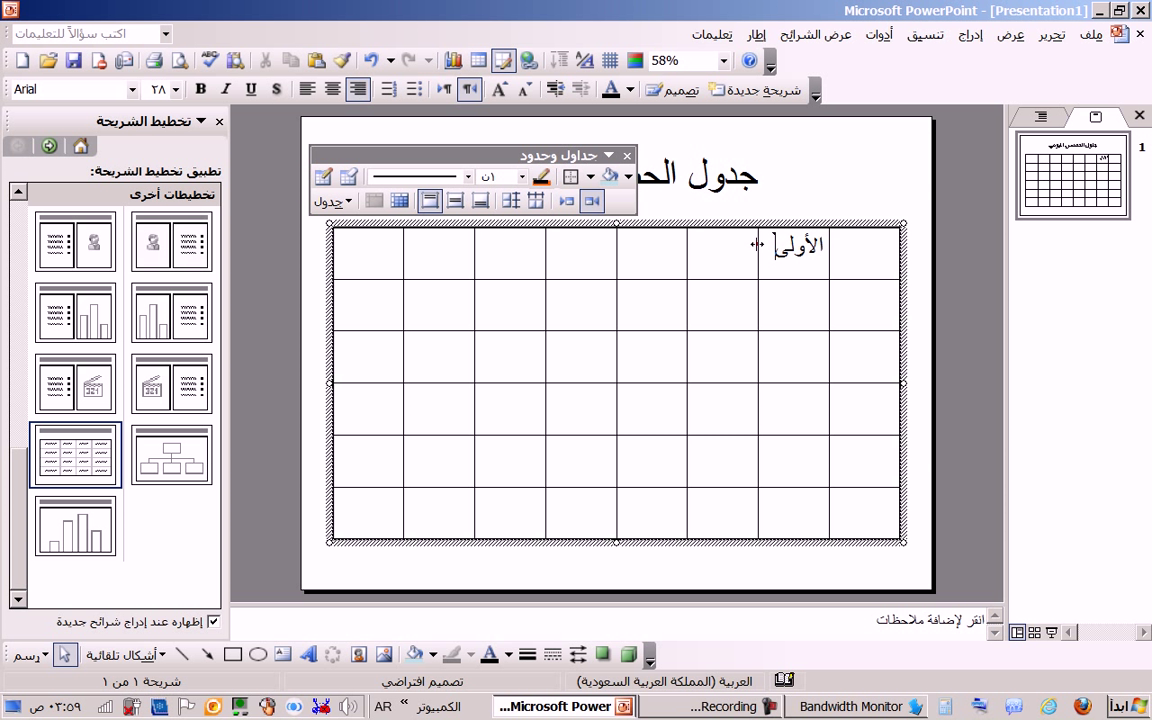
pyautogui.moveTo(757, 244); pyautogui.dragTo(755, 244)
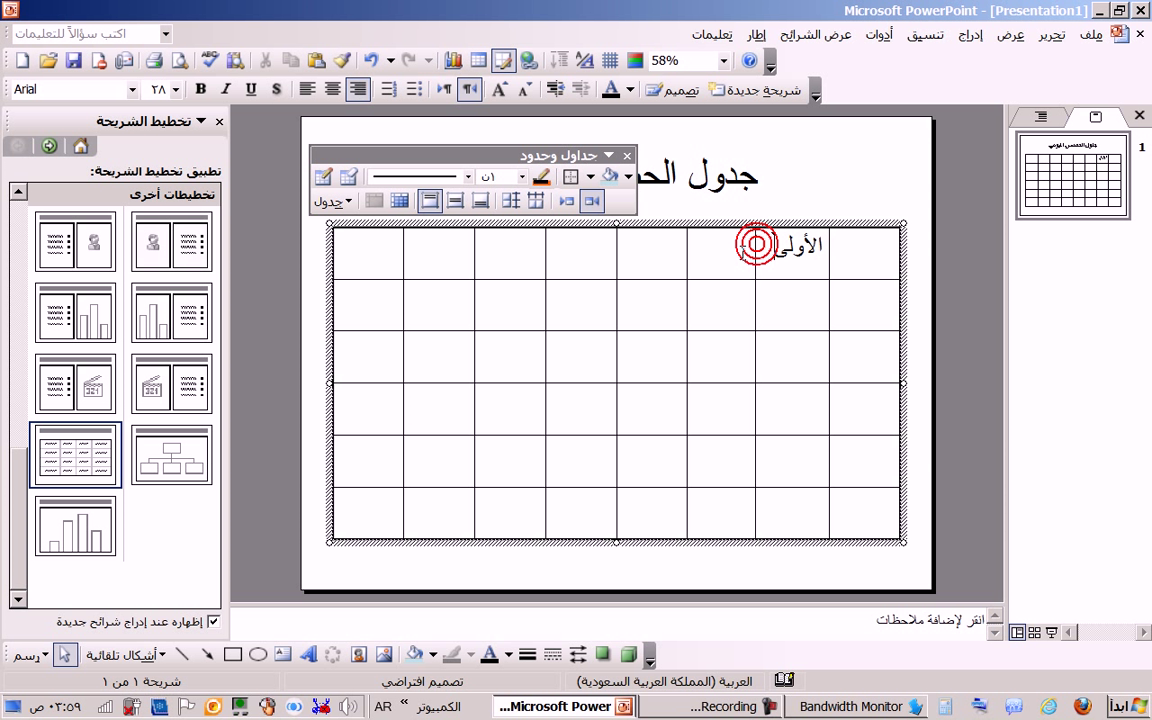
pyautogui.click(740, 249)
pyautogui.write('٢')
pyautogui.click(653, 267)
pyautogui.write('٣')
pyautogui.click(594, 236)
pyautogui.write('٤')
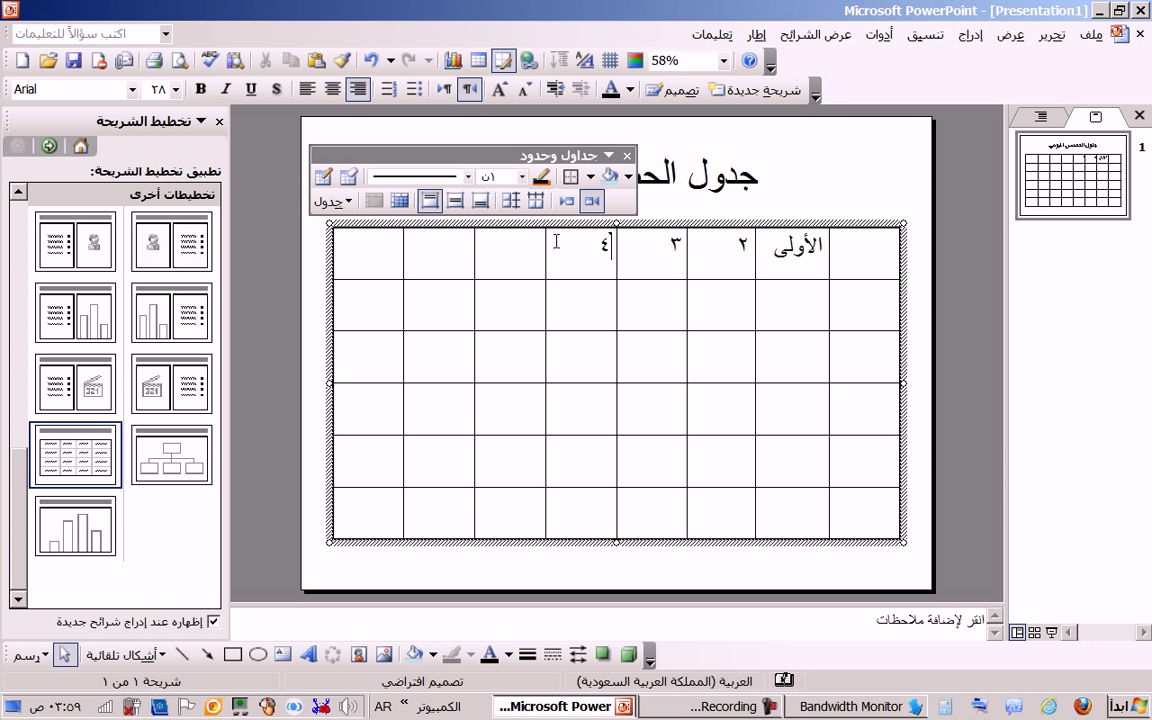
pyautogui.click(517, 257)
pyautogui.write('٥')
pyautogui.click(460, 248)
pyautogui.write('٦')
pyautogui.click(391, 249)
pyautogui.write('٧')
# Enter days السبت, الاحد, الاثنين, الثلاثاء, الأربعاء down the right column and widen it.
pyautogui.click(840, 310)
pyautogui.write('السبت')
pyautogui.click(858, 363)
pyautogui.write('الاحد')
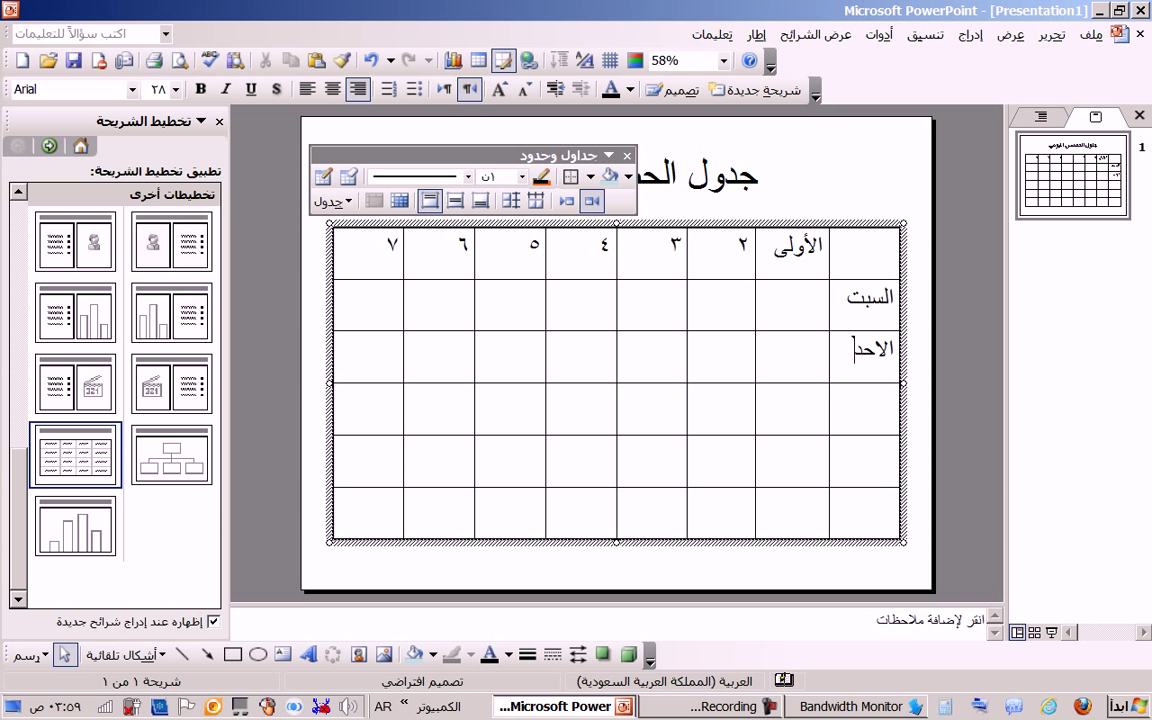
pyautogui.click(863, 428)
pyautogui.write('الاثنين')
pyautogui.press('Escape')
pyautogui.click(865, 430)
pyautogui.write('الثلاثاء')
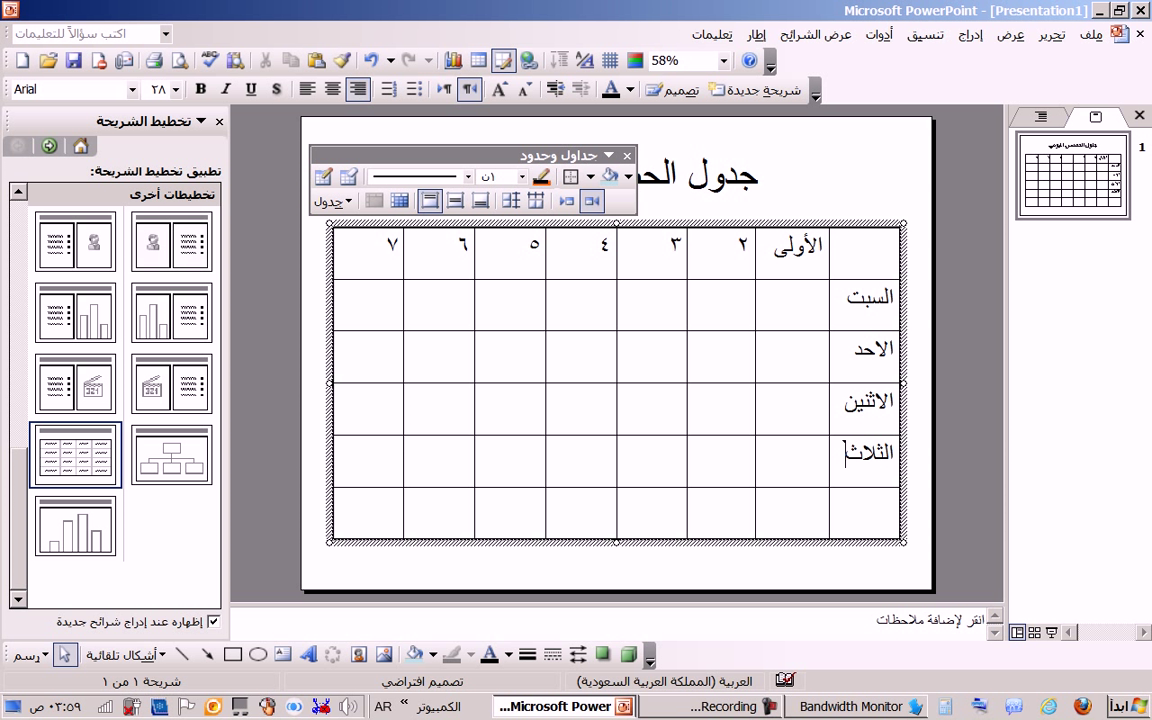
pyautogui.click(878, 510)
pyautogui.write('الأربعاء')
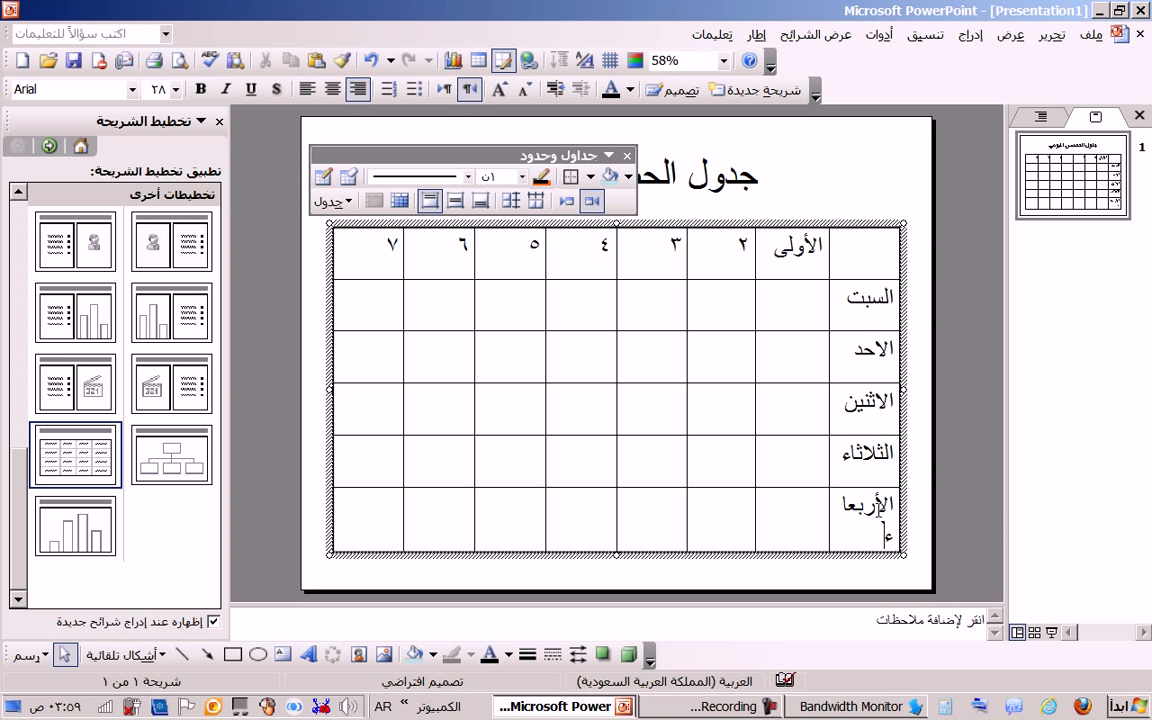
pyautogui.moveTo(830, 484); pyautogui.dragTo(825, 484)
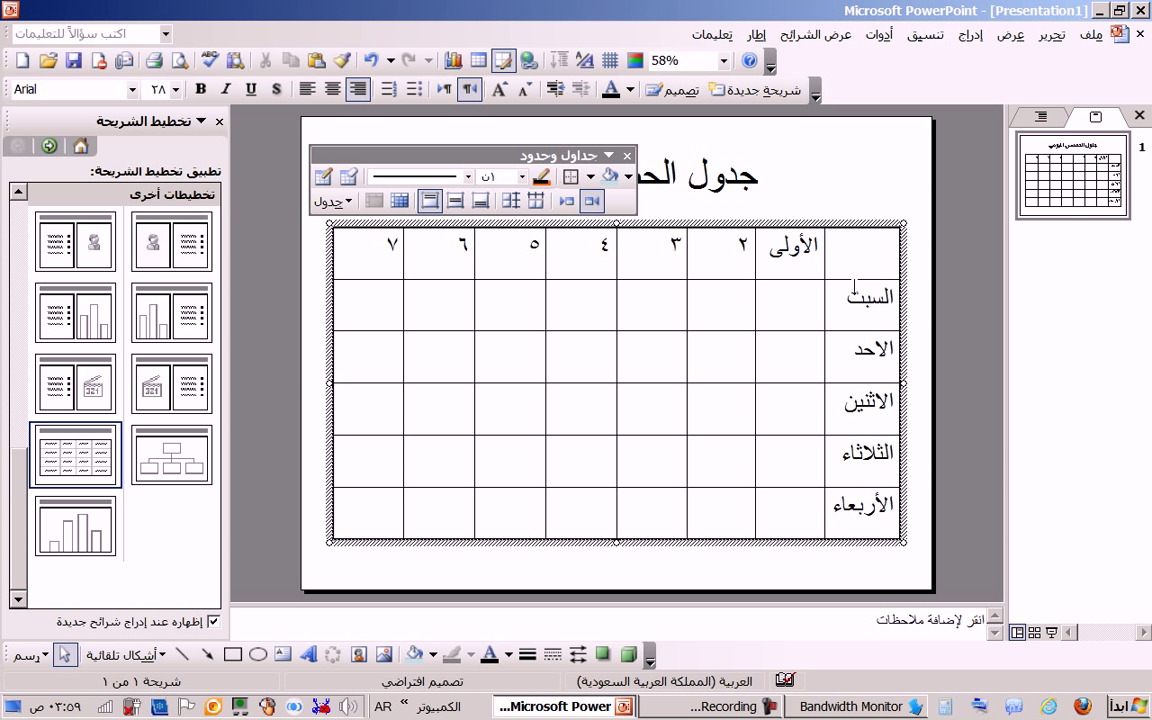
# Center all table text vertically and horizontally within its cells.
pyautogui.click(866, 228)
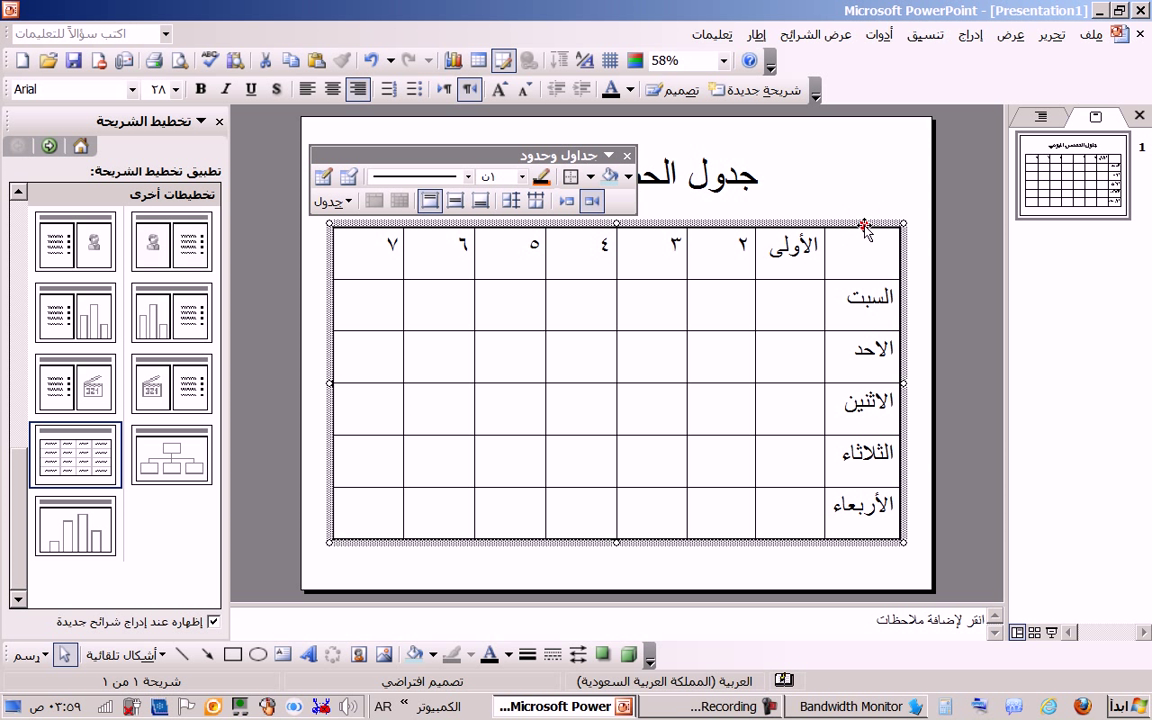
pyautogui.click(454, 204)
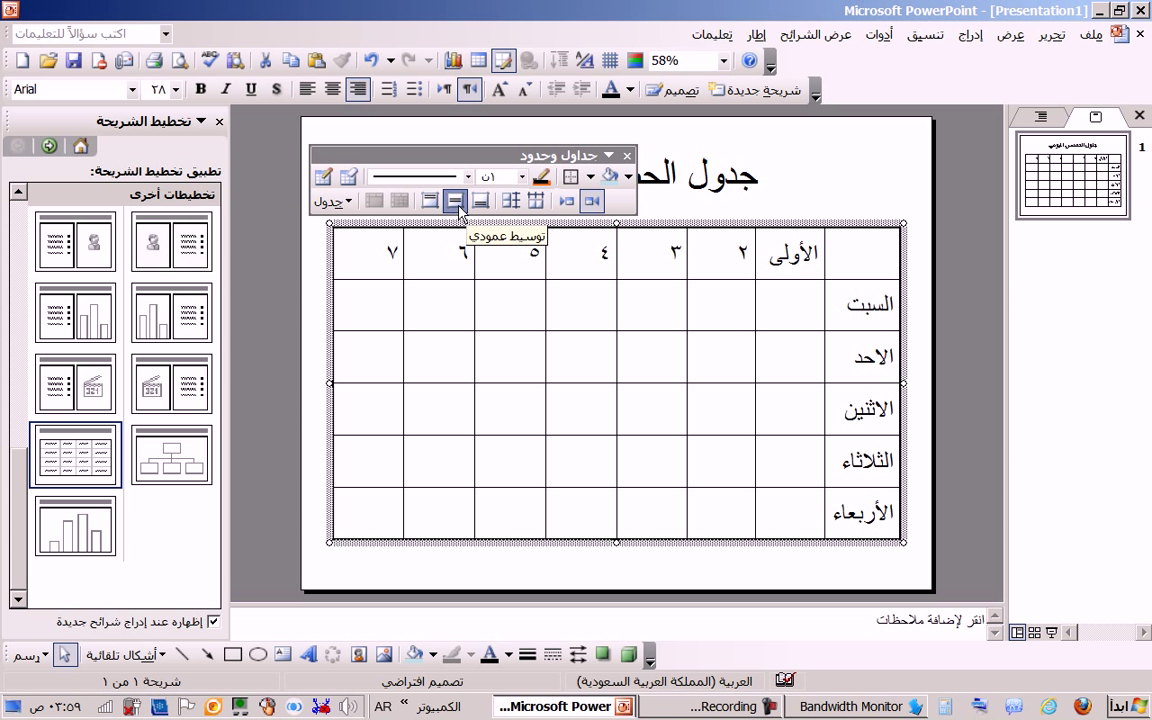
pyautogui.click(334, 89)
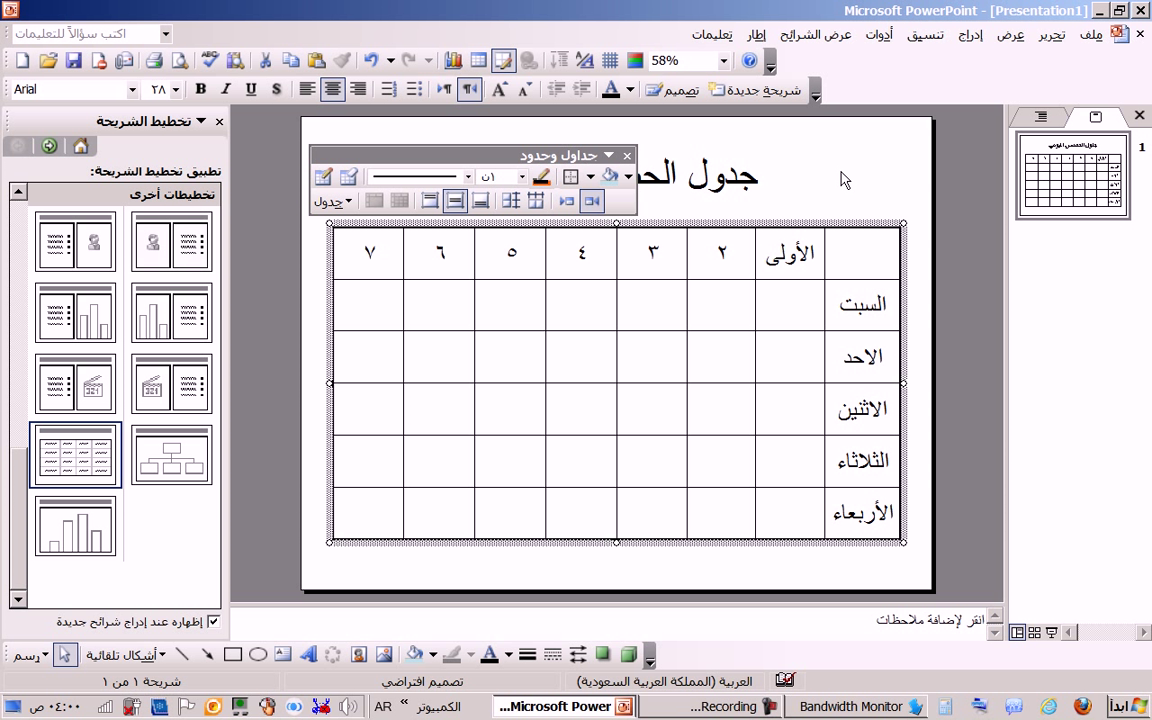
pyautogui.click(628, 157)
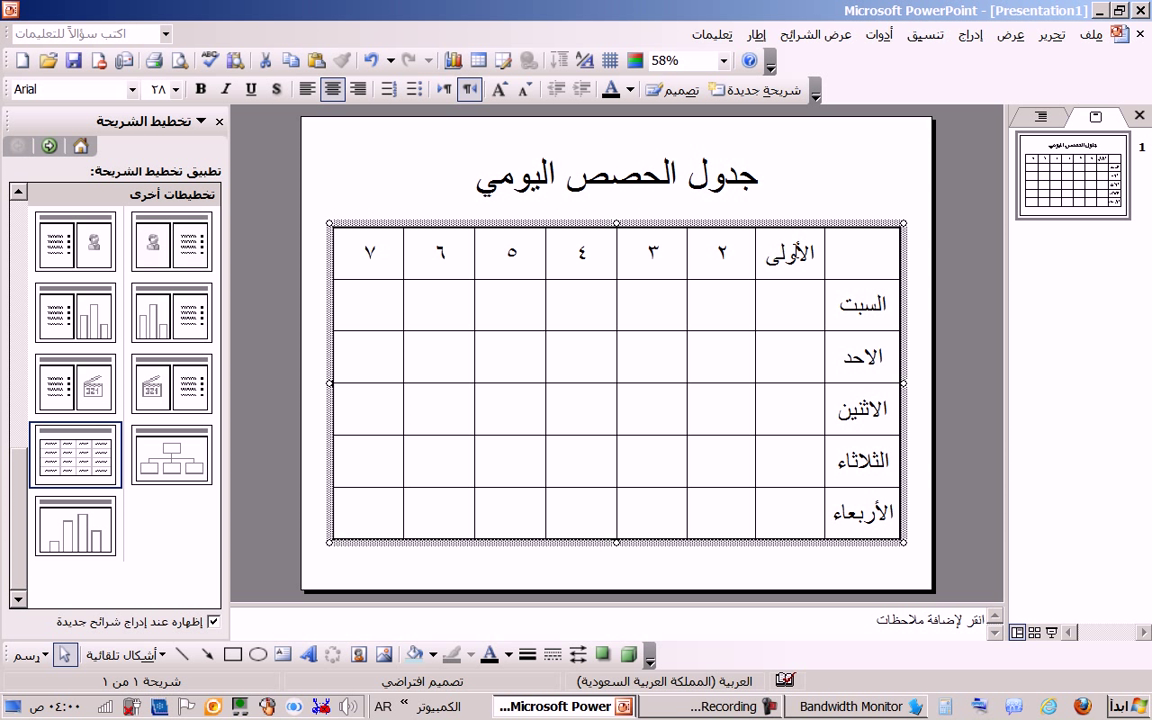
# Enter حاسب, رياضيات and رياضة in the السبت row's first three period cells.
pyautogui.click(782, 293)
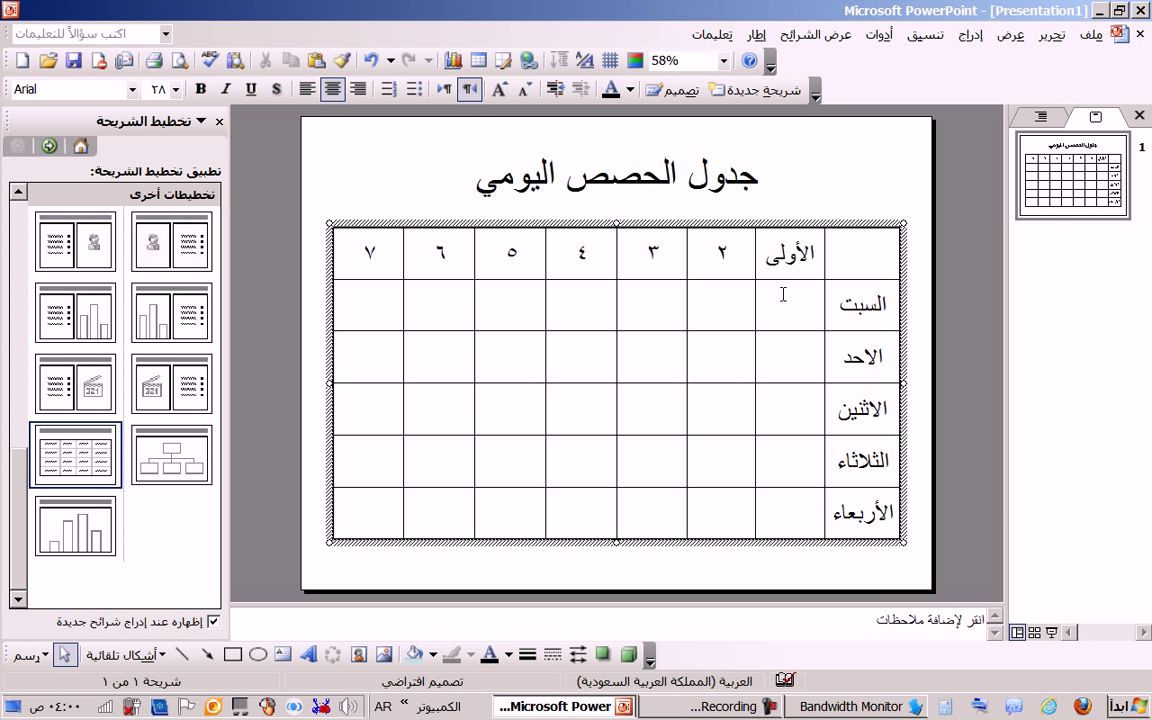
pyautogui.write('حاسب')
pyautogui.press('Tab')
pyautogui.write('رياضيات')
pyautogui.press('Tab')
pyautogui.write('رياض')
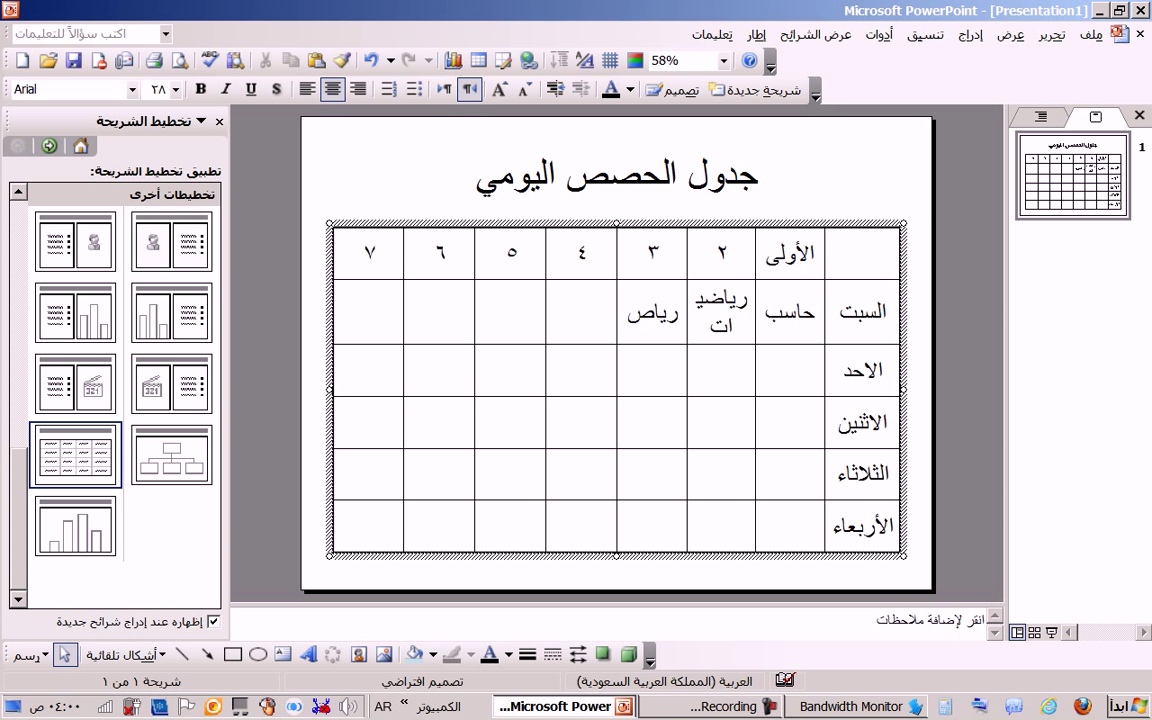
pyautogui.write('ة')
pyautogui.click(1139, 244)
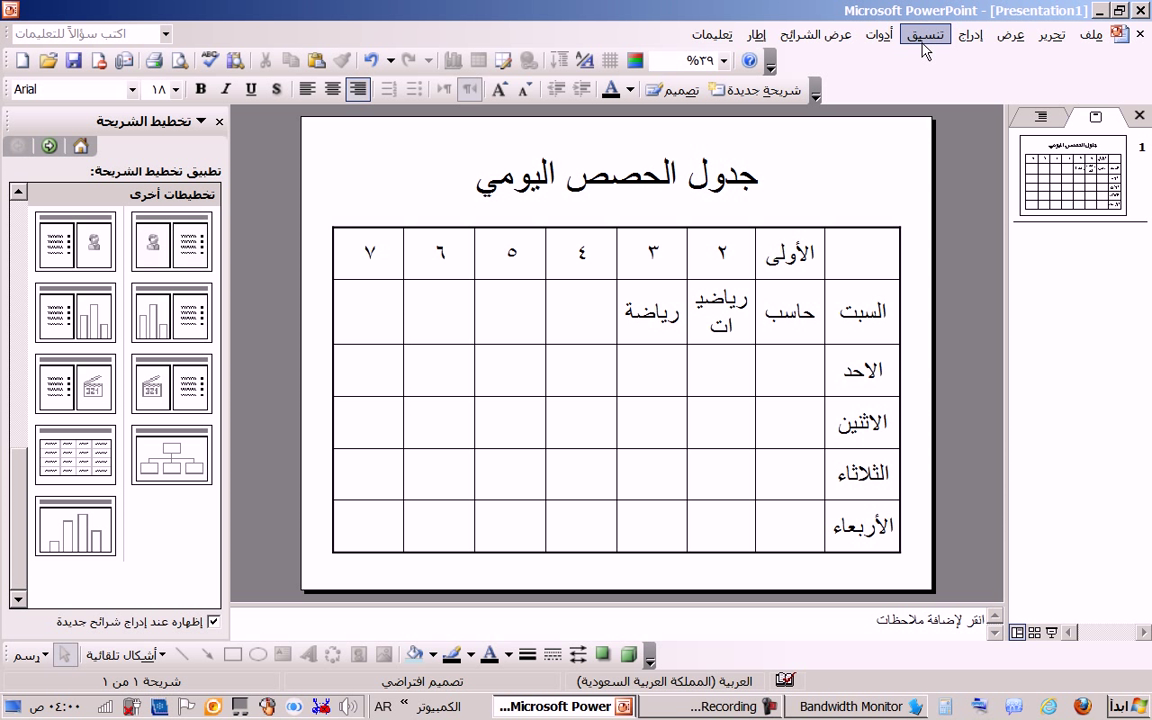
# Add a new second slide, then return to the timetable slide.
pyautogui.click(785, 90)
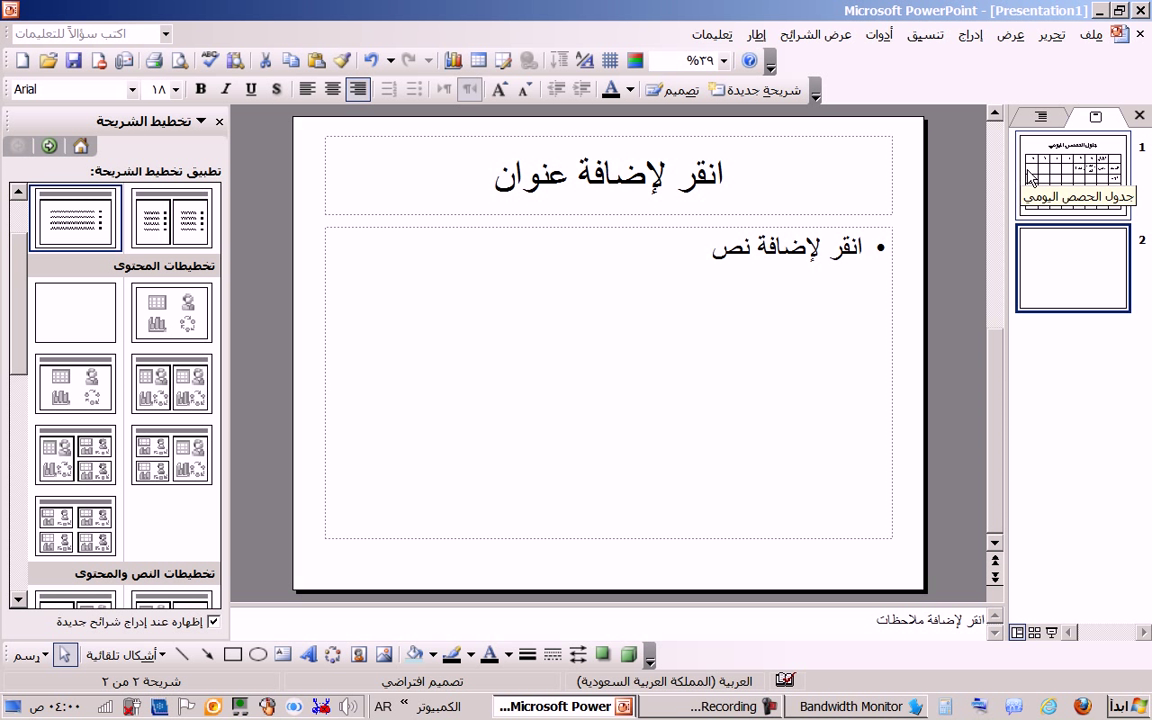
pyautogui.click(1060, 172)
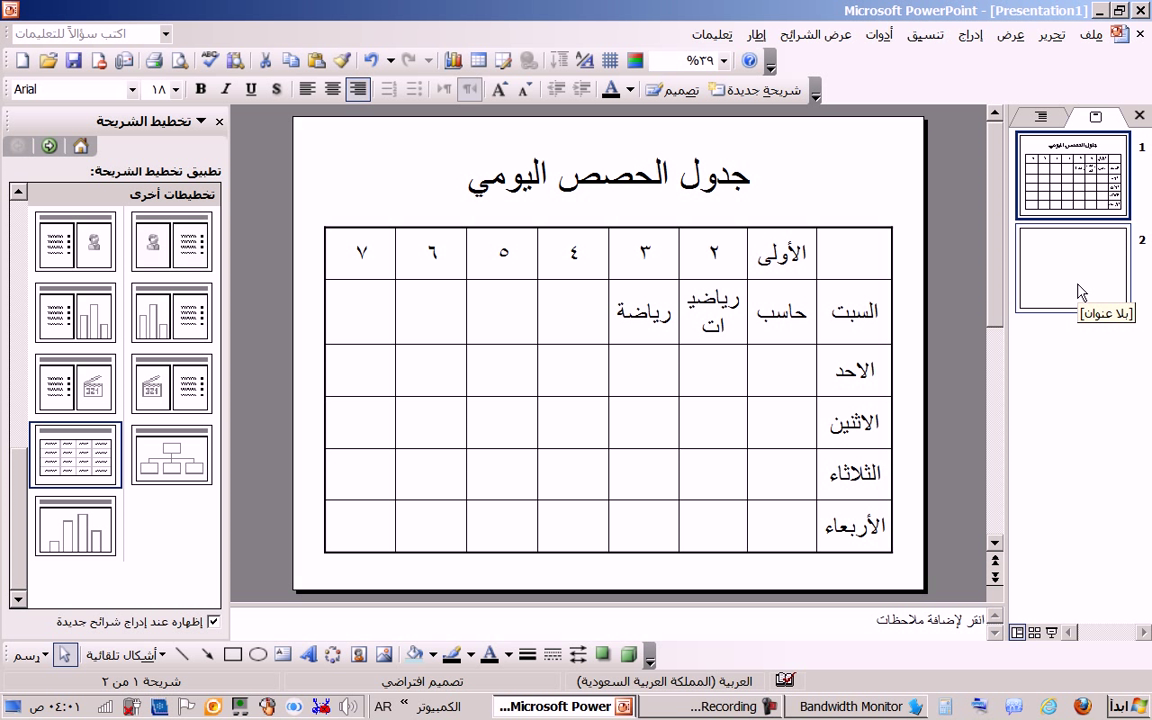
# Widen the period ٢ and ٣ columns and reduce the table text to size 18.
pyautogui.moveTo(678, 332); pyautogui.dragTo(672, 399)
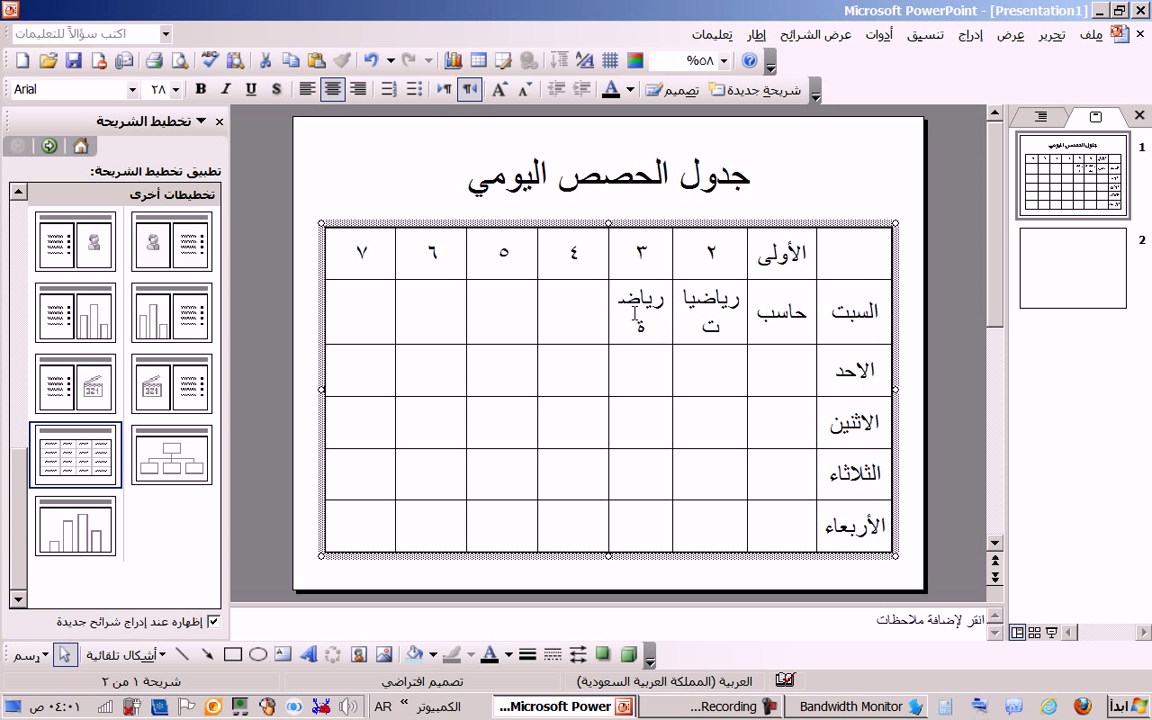
pyautogui.moveTo(607, 317); pyautogui.dragTo(603, 317)
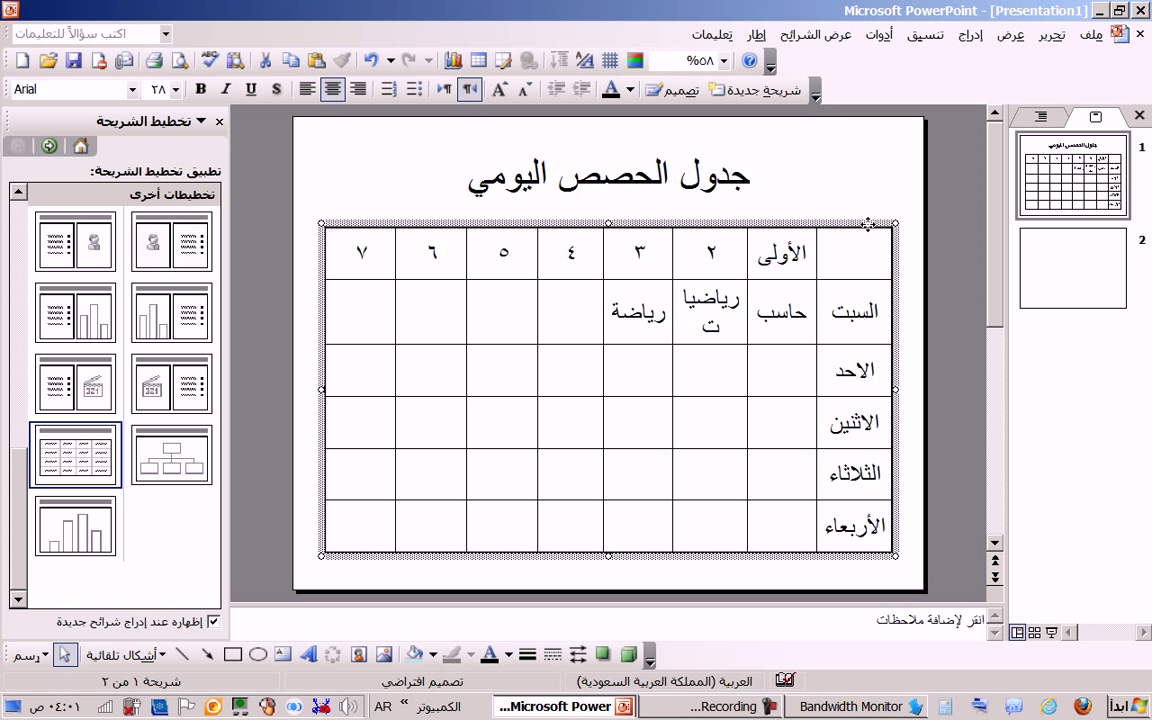
pyautogui.click(527, 92)
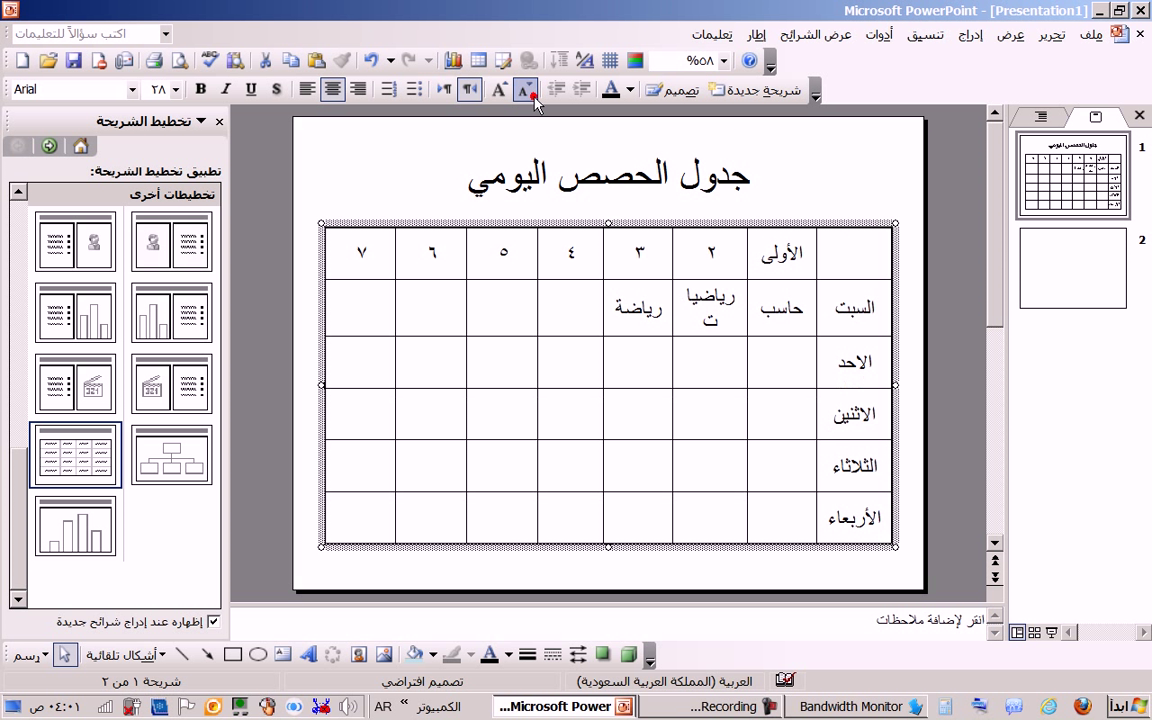
pyautogui.click(526, 91)
pyautogui.click(526, 91)
pyautogui.click(526, 91)
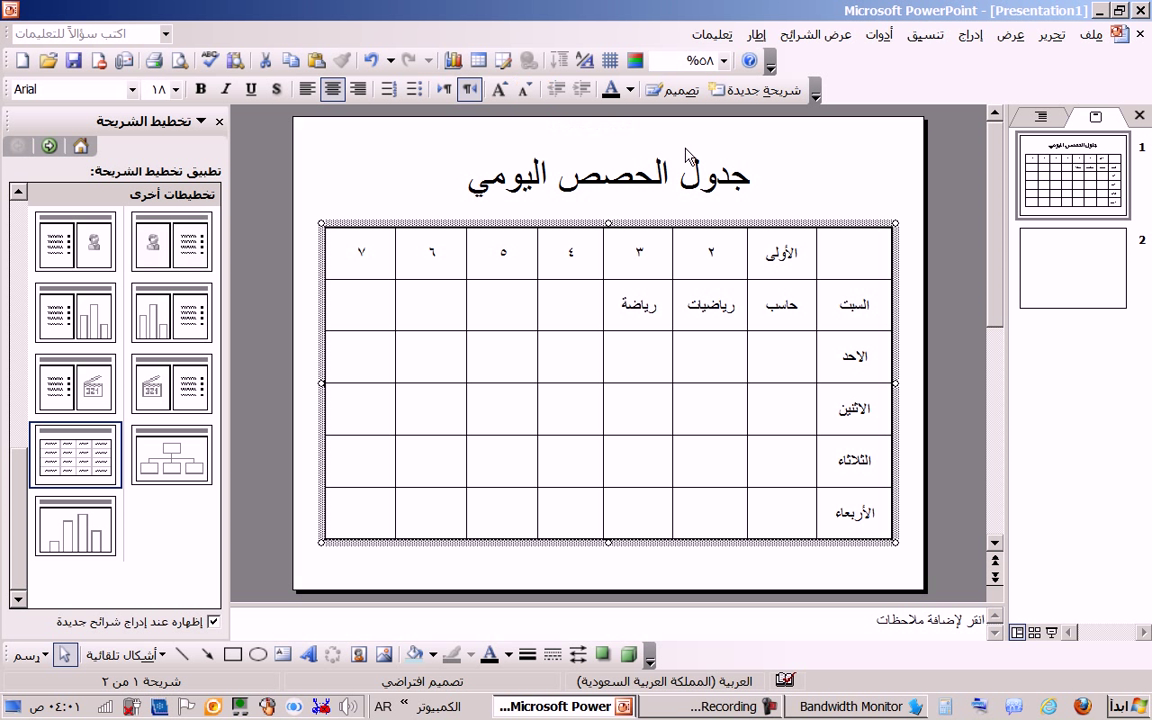
# Check several timetable cells, then switch to the second slide.
pyautogui.click(785, 366)
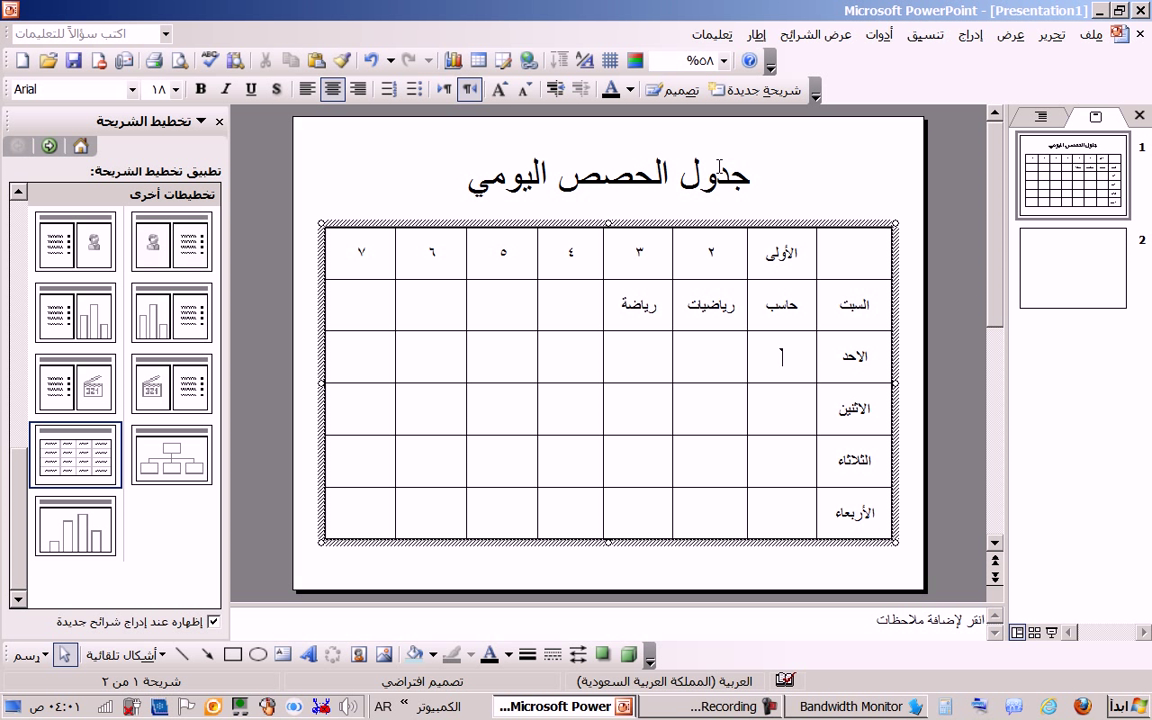
pyautogui.click(514, 295)
pyautogui.click(404, 290)
pyautogui.click(338, 312)
pyautogui.click(1045, 296)
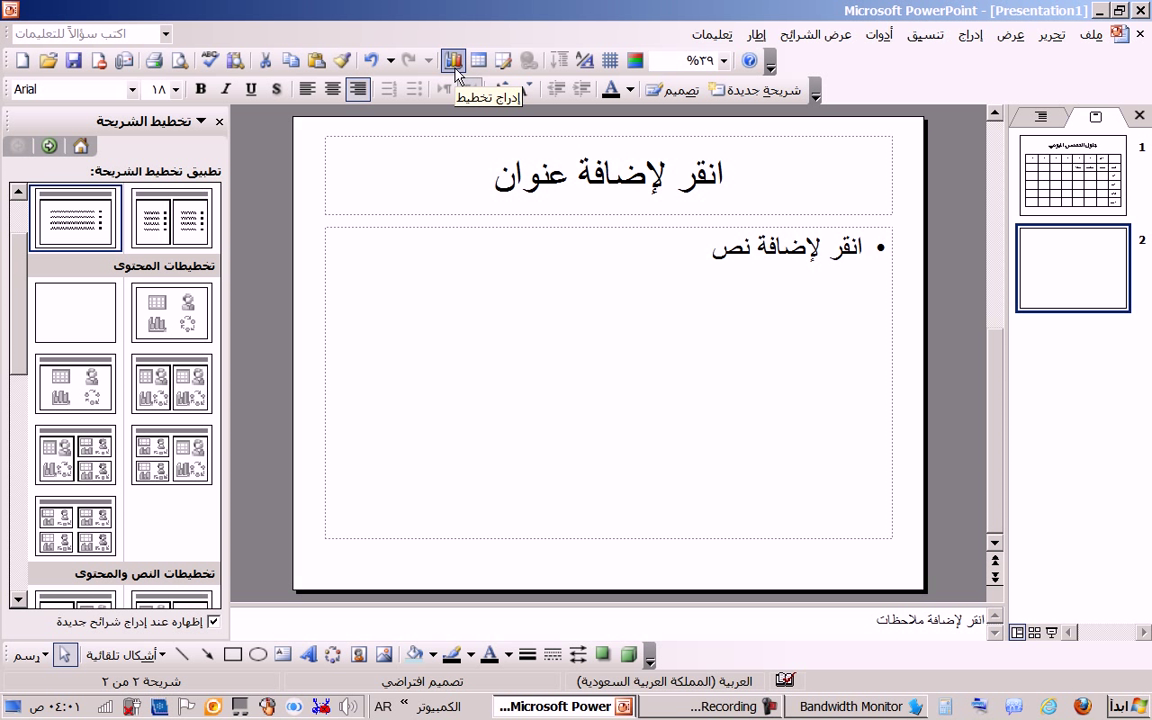
# Change slide 2 to the Title Only layout from the Slide Layout pane.
pyautogui.click(928, 42)
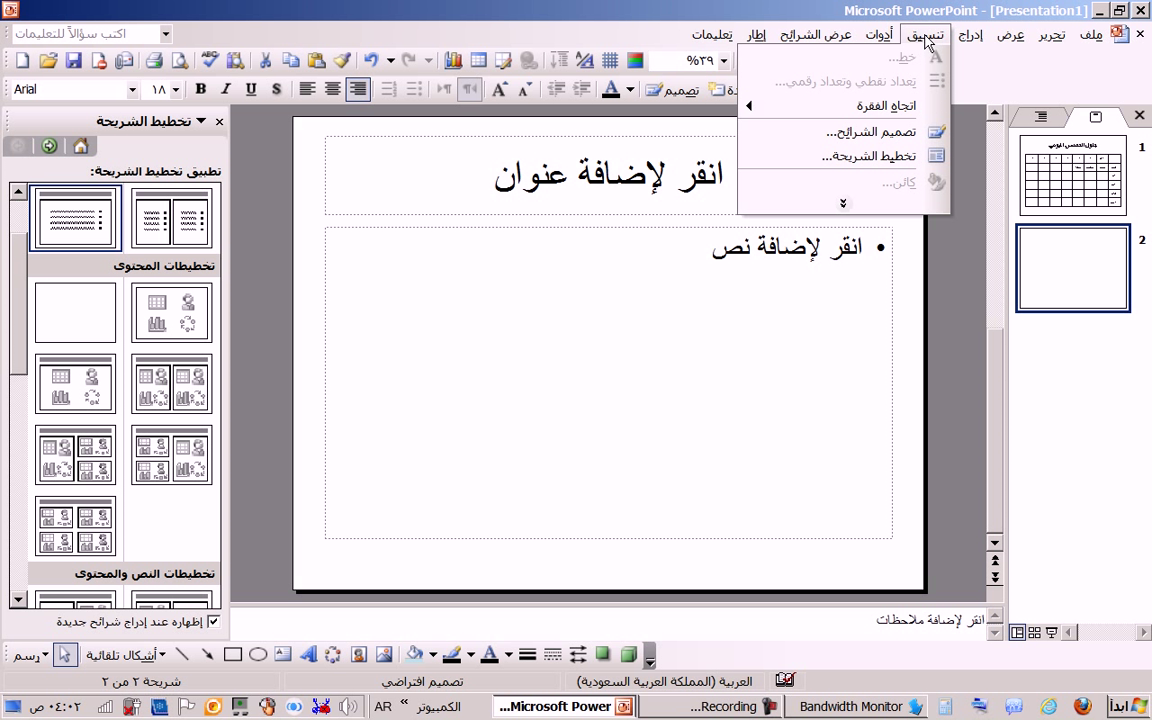
pyautogui.moveTo(895, 40)
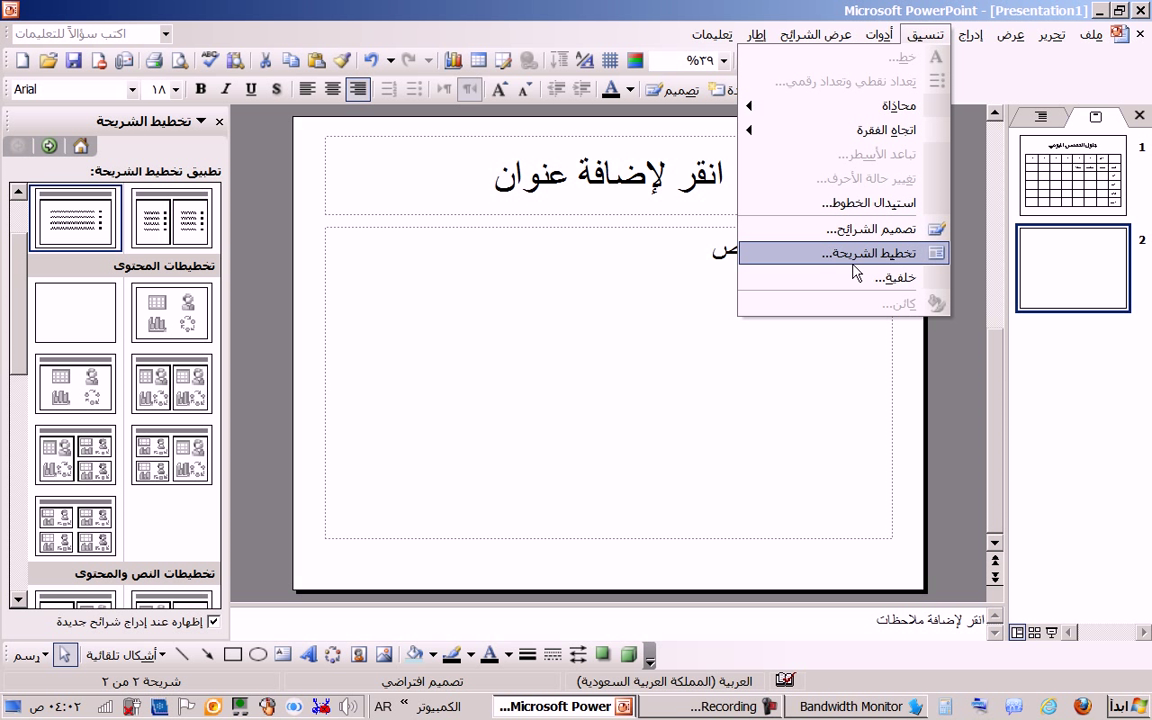
pyautogui.moveTo(970, 34)
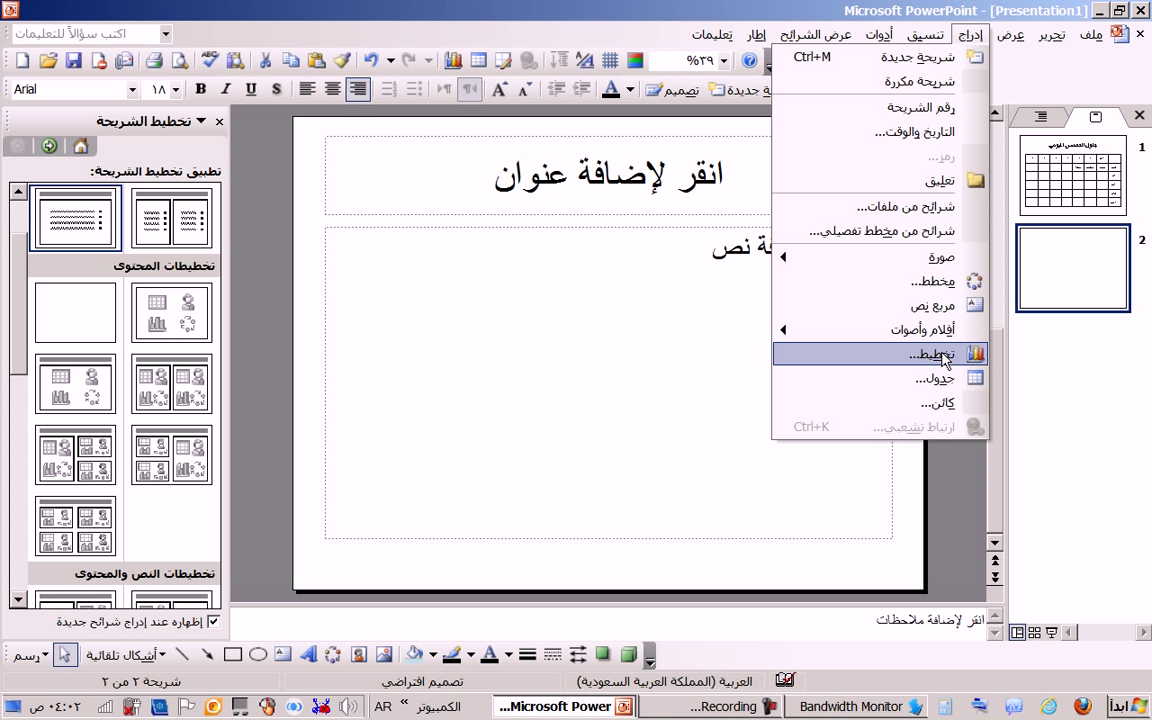
pyautogui.click(1100, 265)
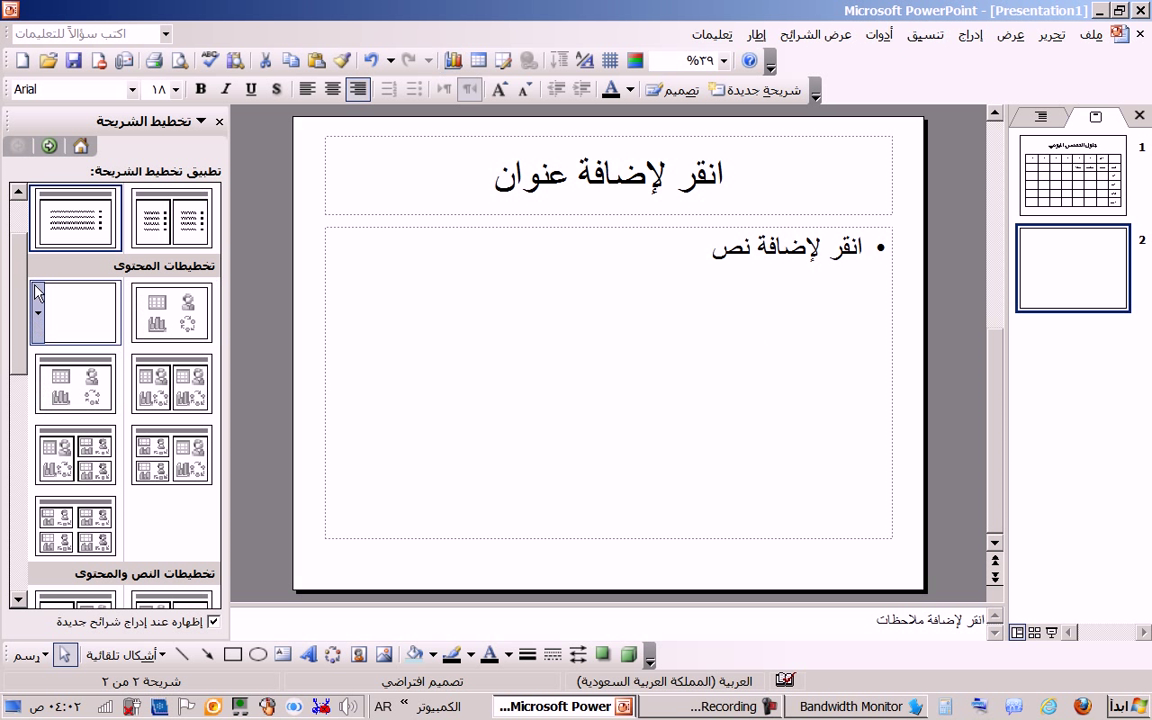
pyautogui.moveTo(20, 290); pyautogui.dragTo(20, 255)
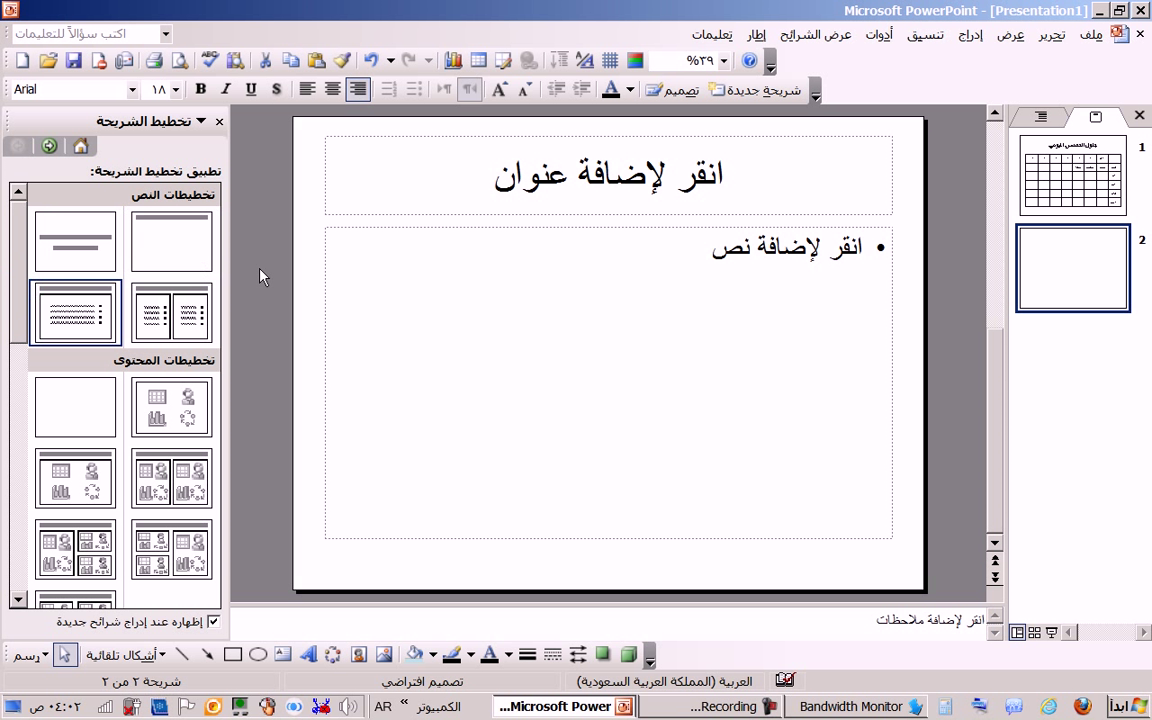
pyautogui.click(205, 255)
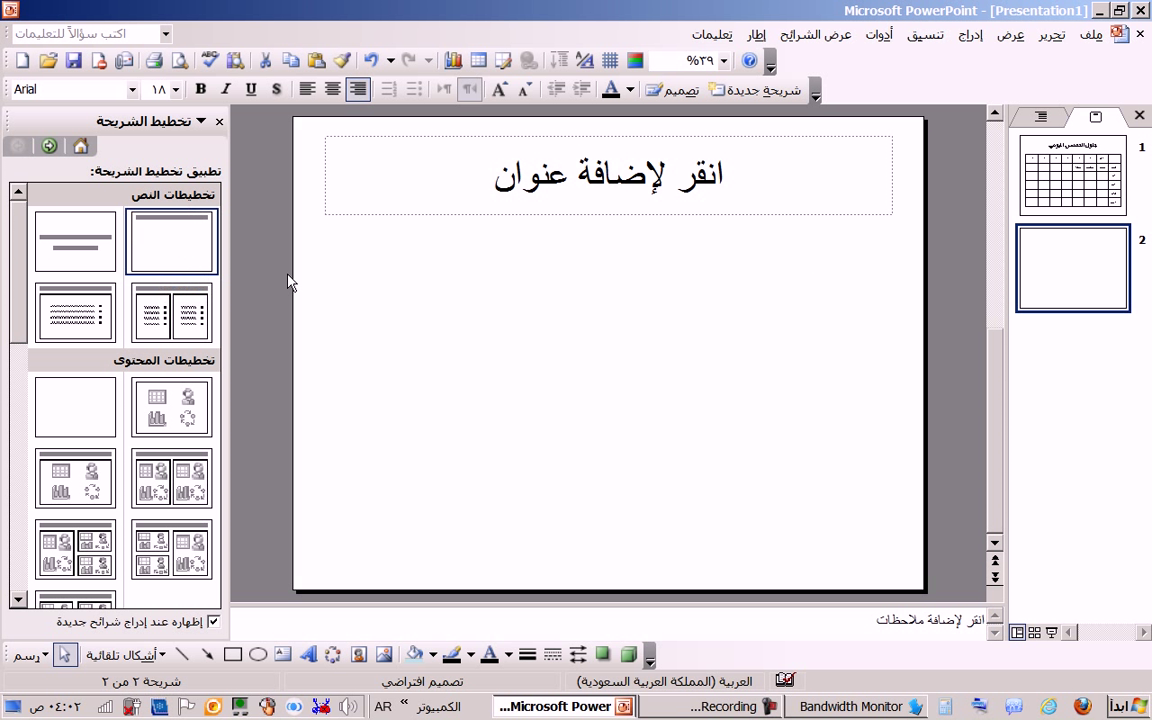
pyautogui.click(632, 378)
# Enter 'تخطيط مبيعات المقصف خلال أسبوع' as slide 2's title.
pyautogui.click(643, 152)
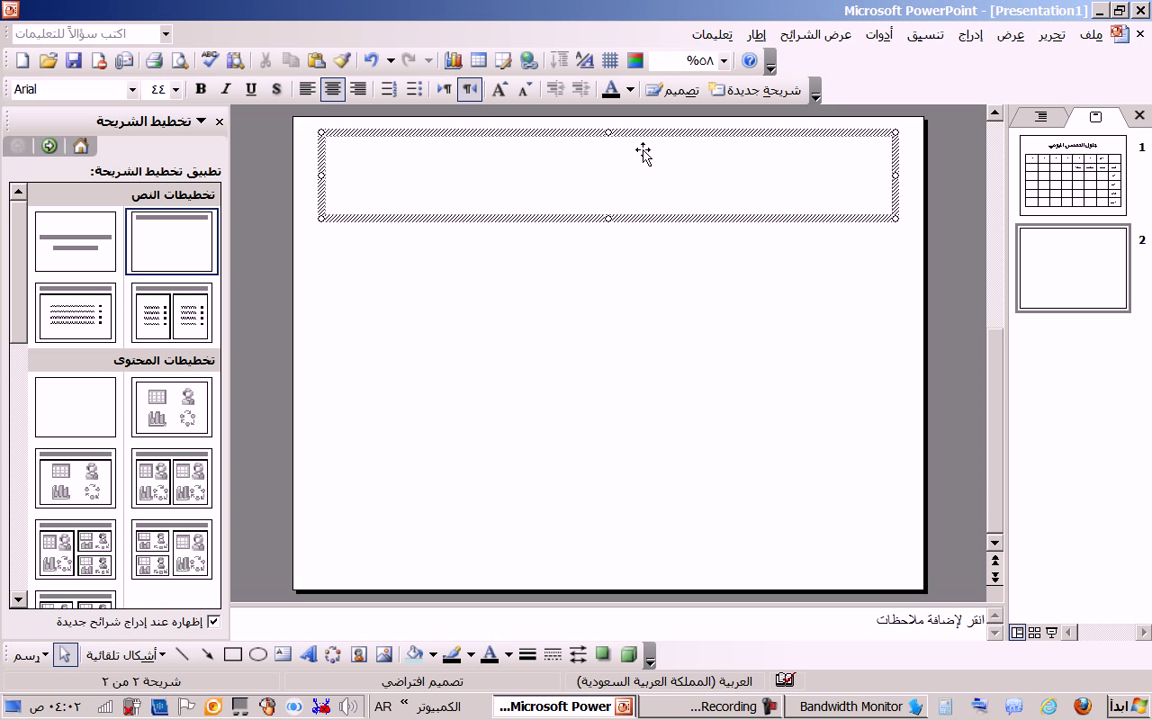
pyautogui.write('تخ')
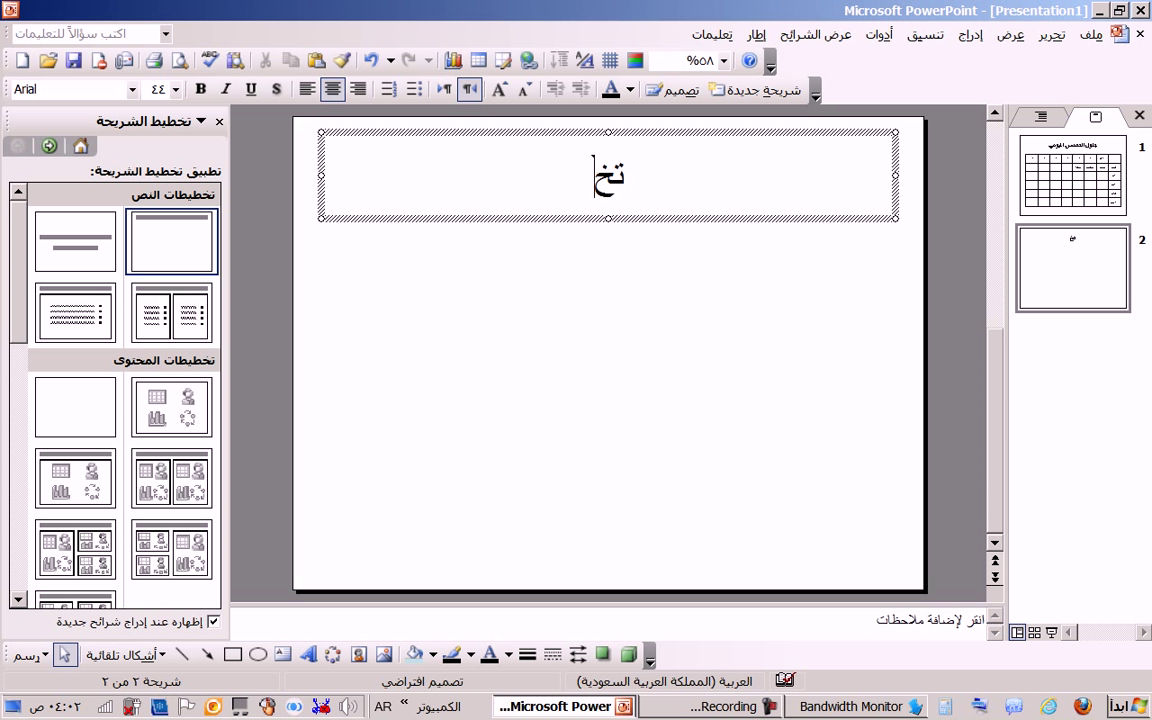
pyautogui.write('طيط مبيعات ال')
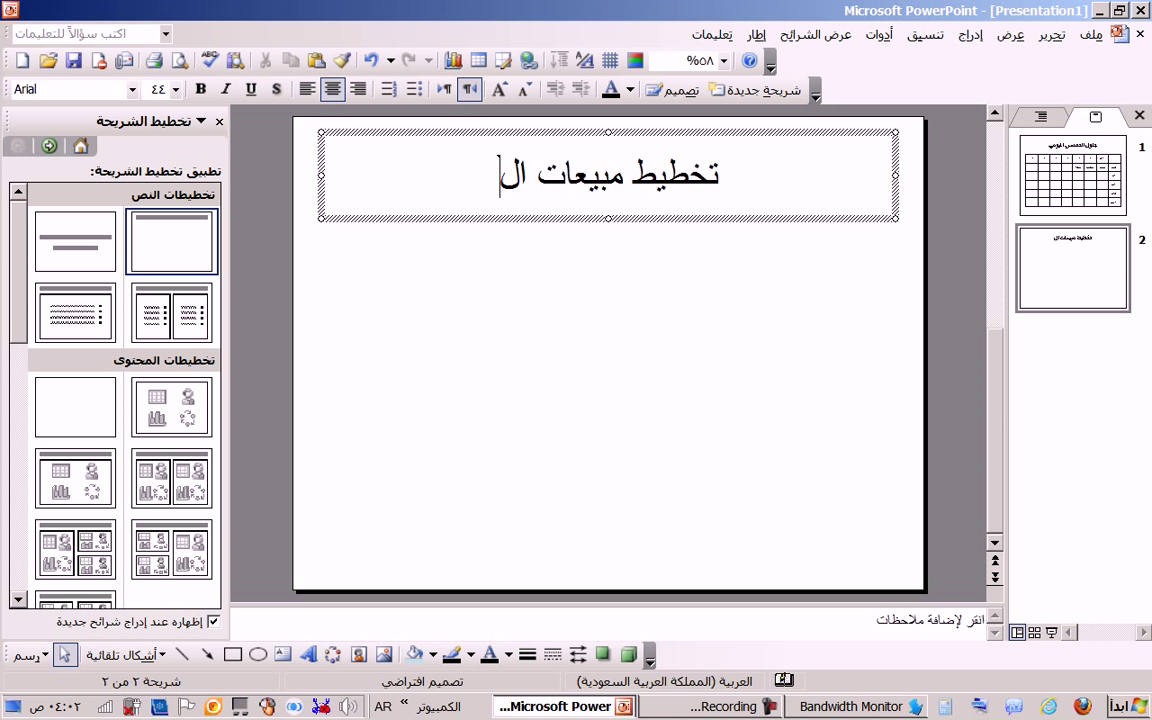
pyautogui.write('مقصف')
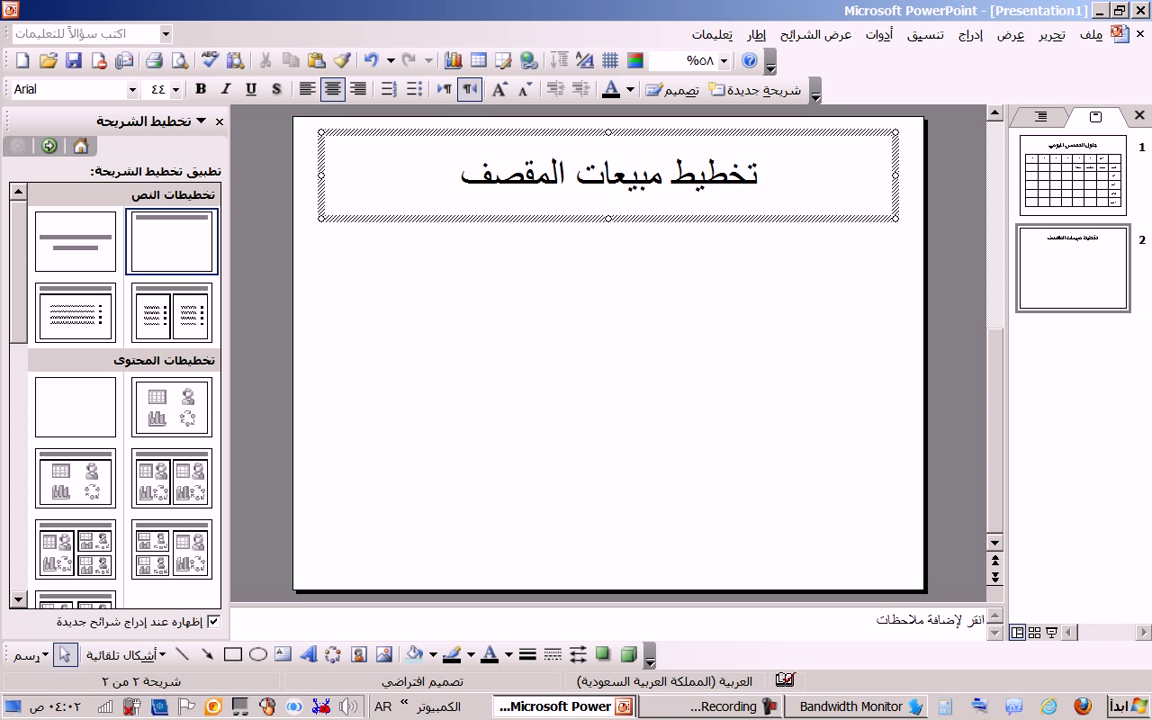
pyautogui.write(' خلال')
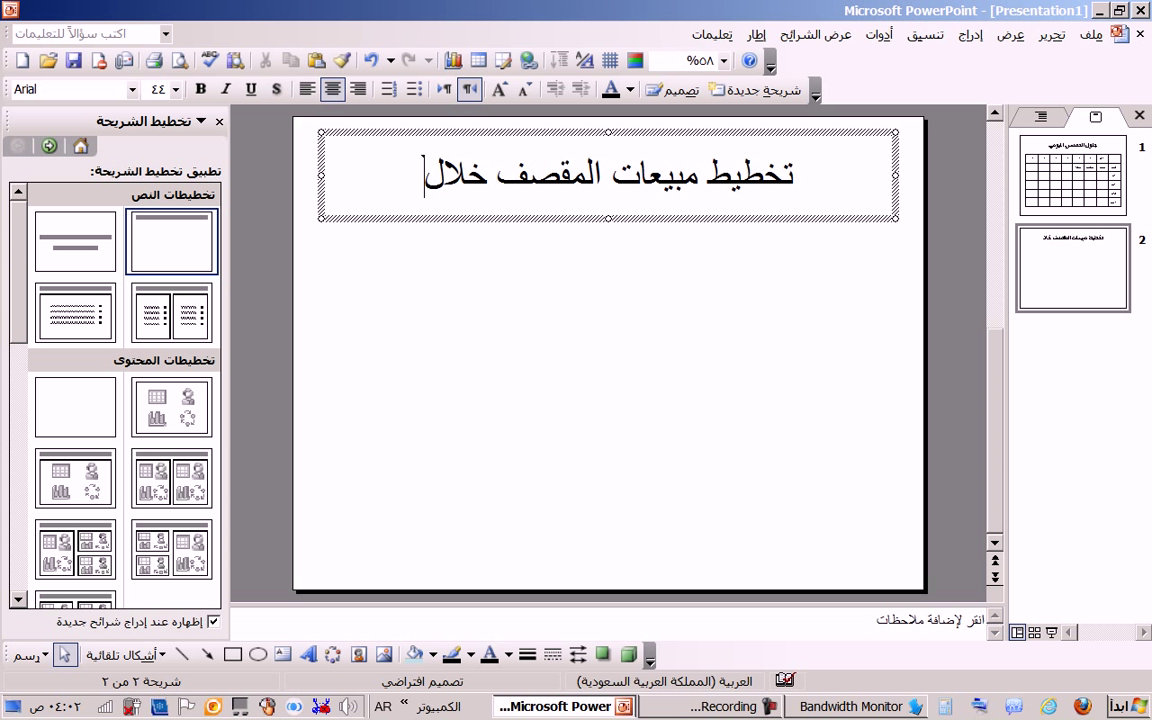
pyautogui.write(' أسبوع')
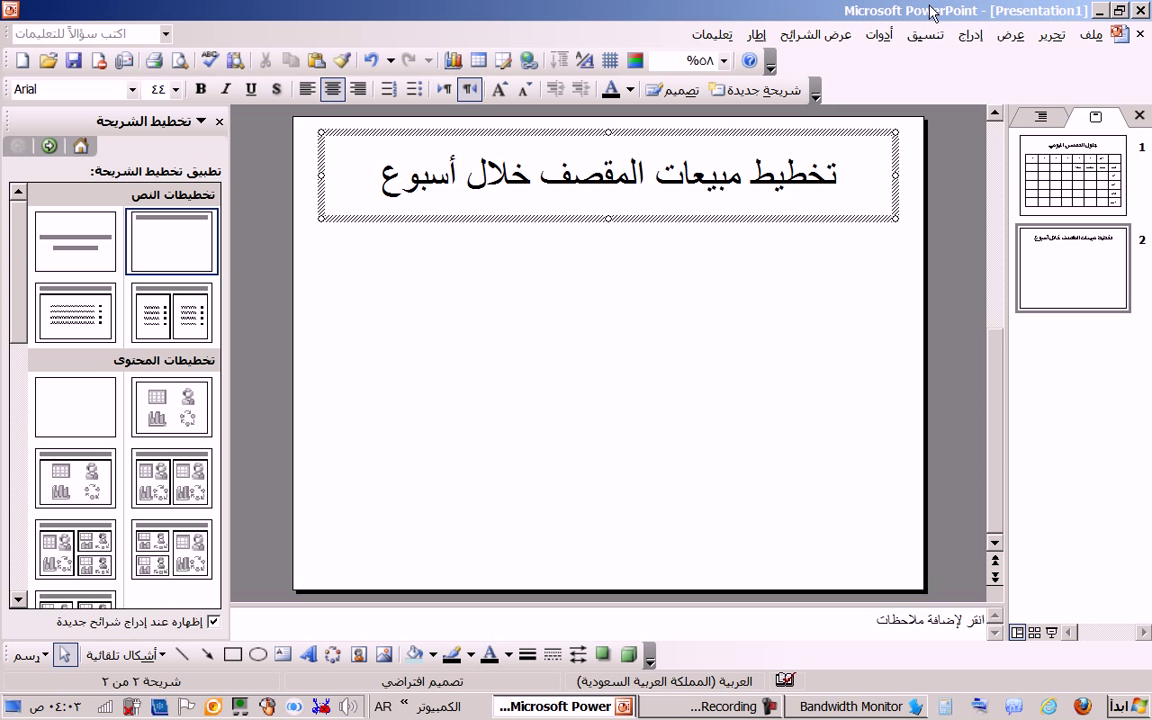
# Insert a sample column chart with شرق, غرب and شمال series, moving its datasheet higher.
pyautogui.click(970, 34)
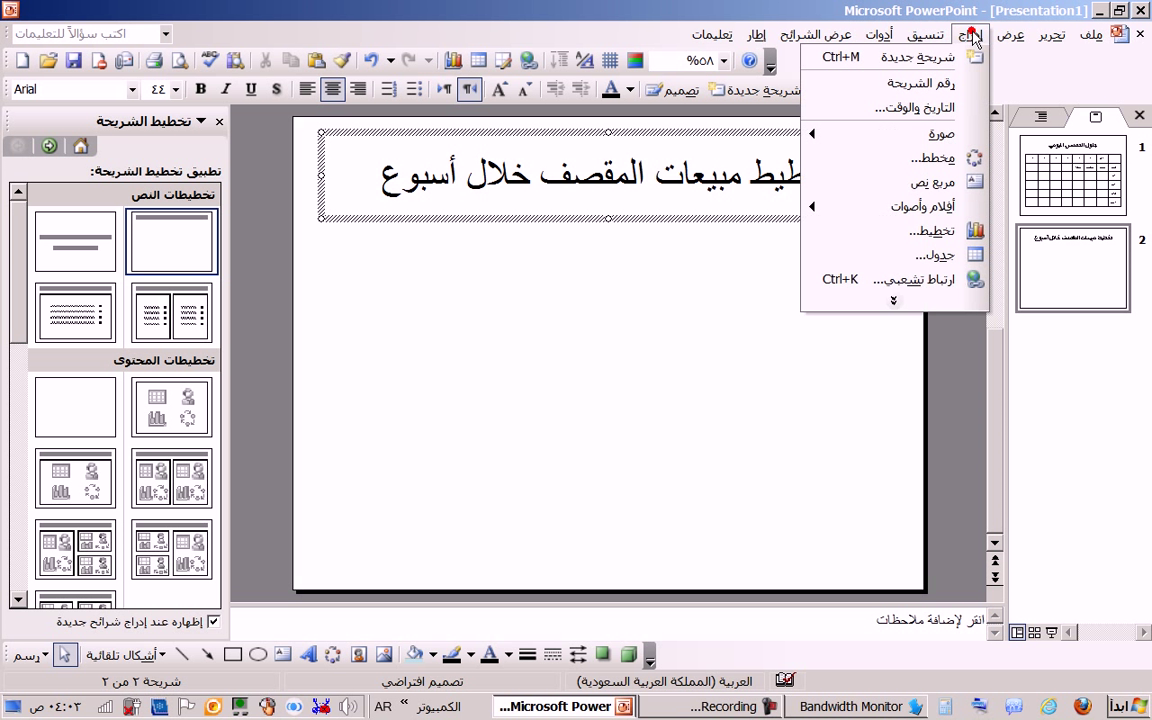
pyautogui.click(926, 230)
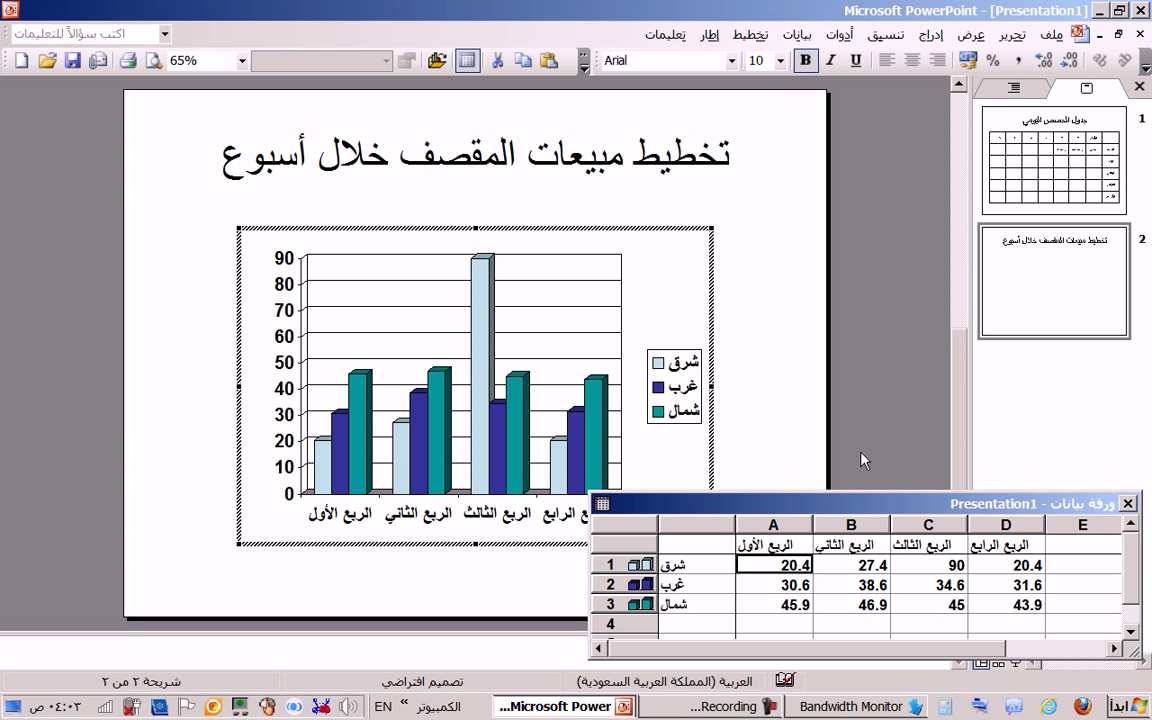
pyautogui.click(708, 586)
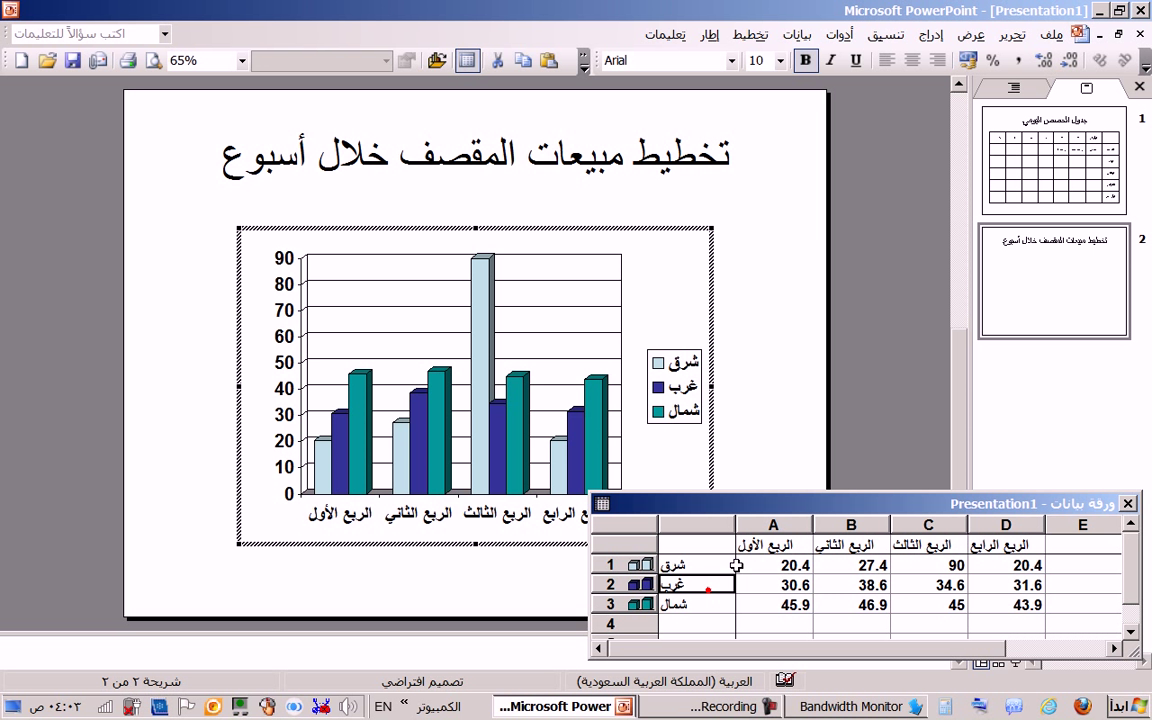
pyautogui.moveTo(784, 509); pyautogui.dragTo(741, 481)
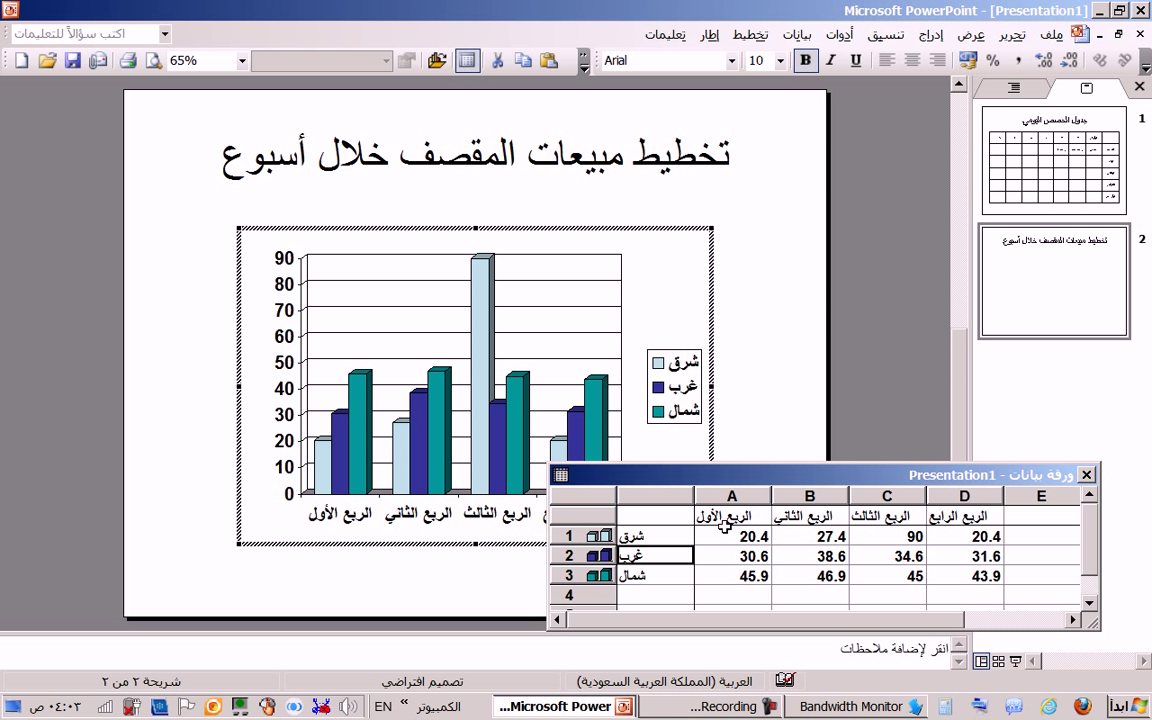
# Rename the datasheet column headings to السبت, الأحد, الاثنين, الثلاثاء and الأربعاء.
pyautogui.click(672, 534)
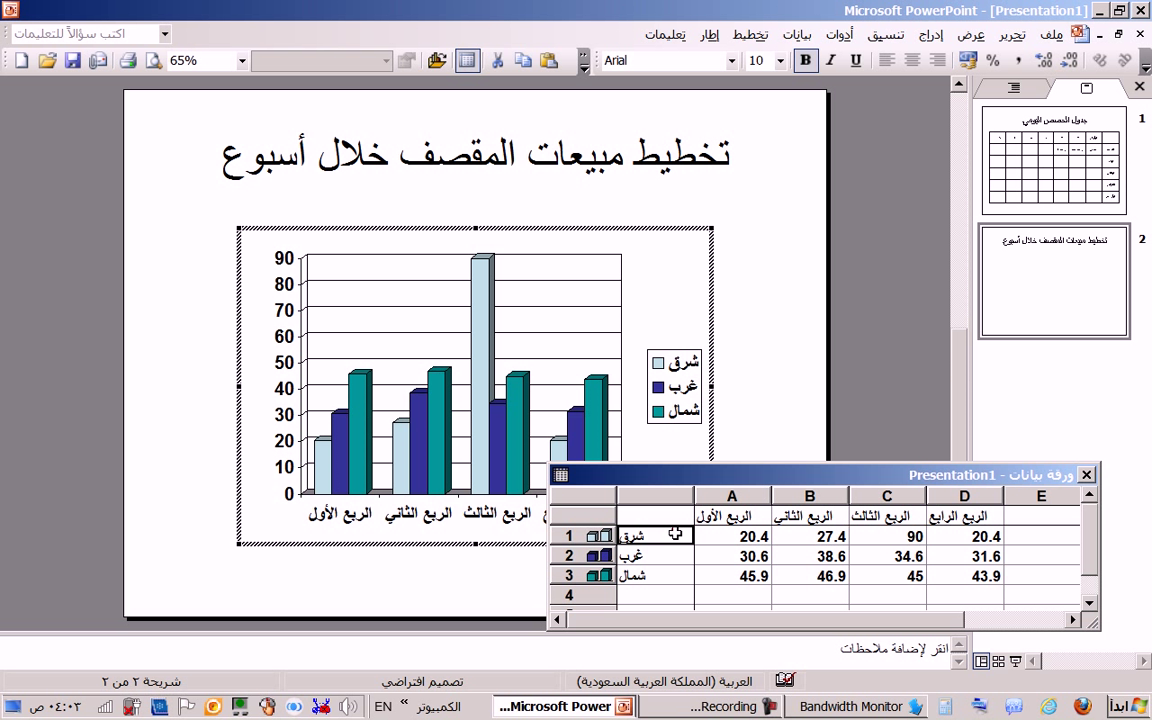
pyautogui.click(745, 536)
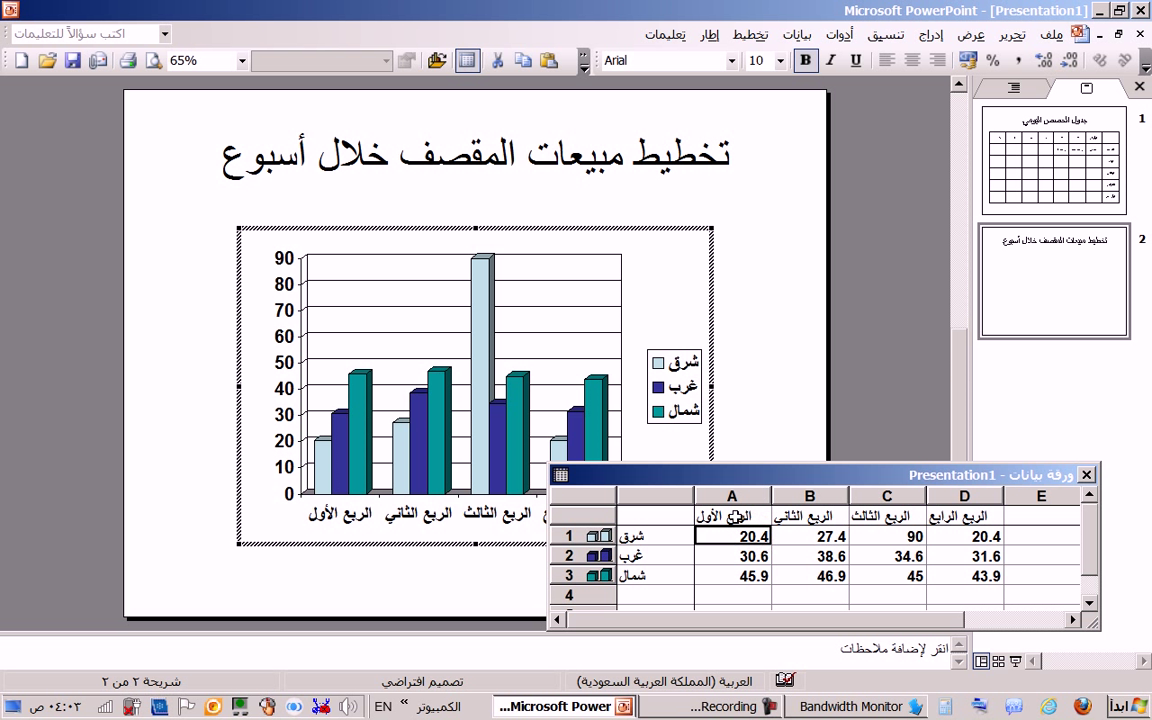
pyautogui.click(735, 516)
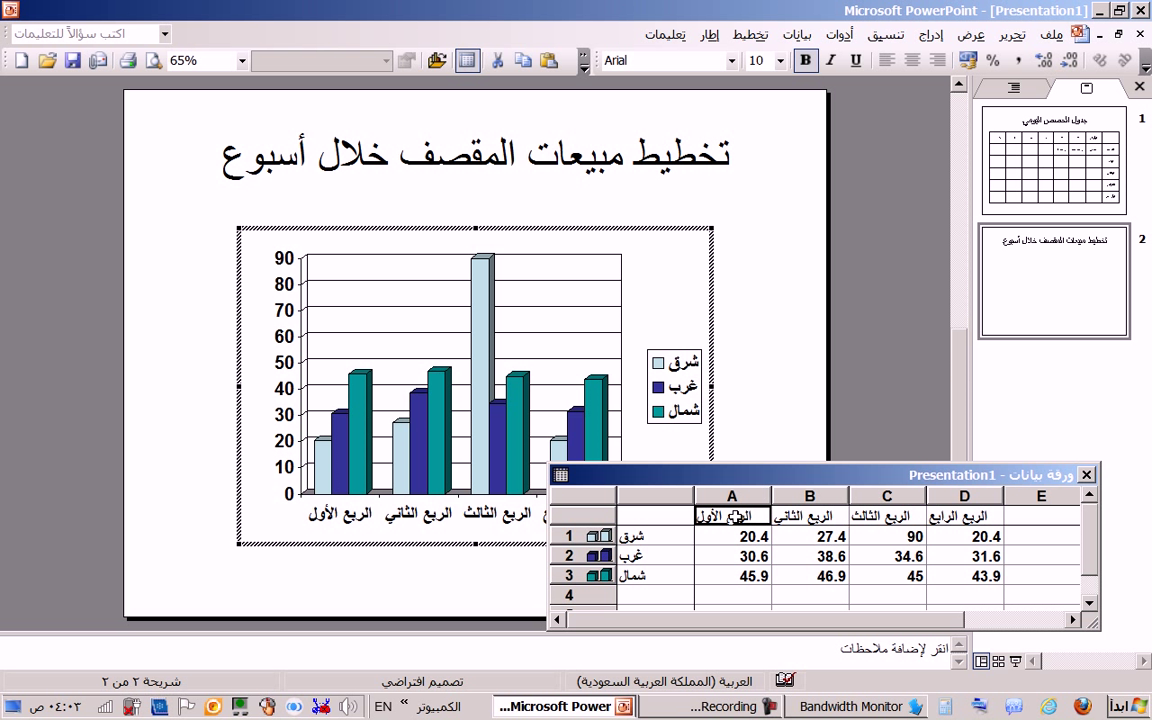
pyautogui.click(640, 536)
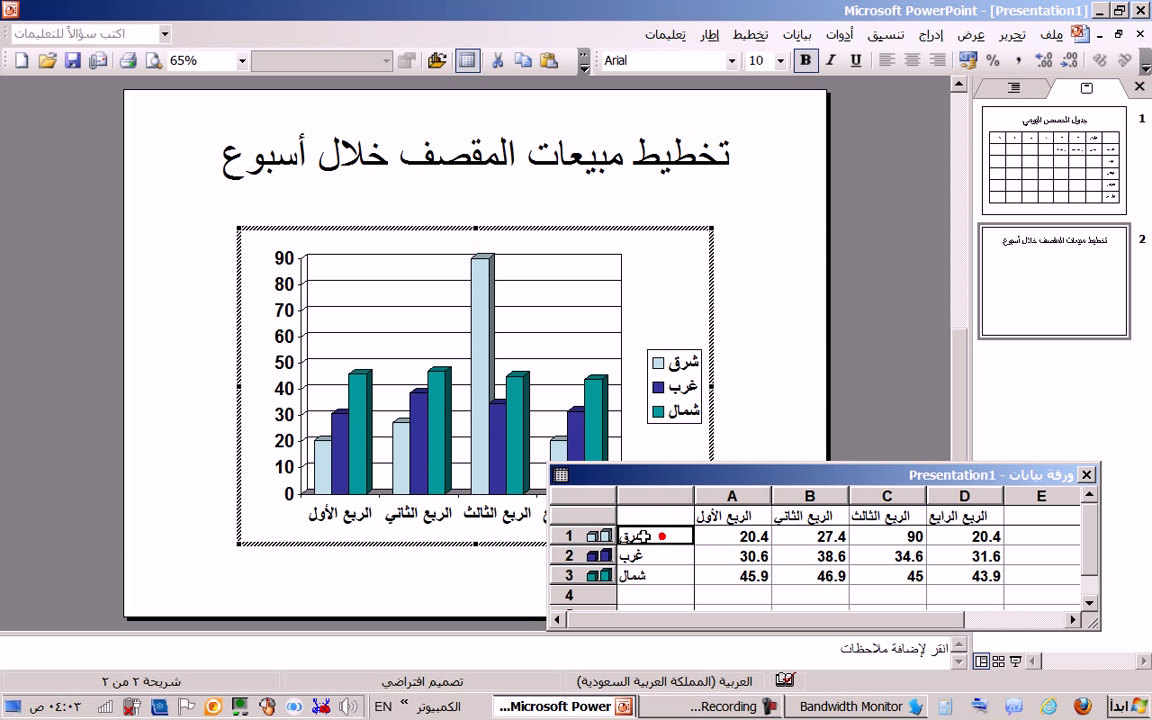
pyautogui.click(750, 516)
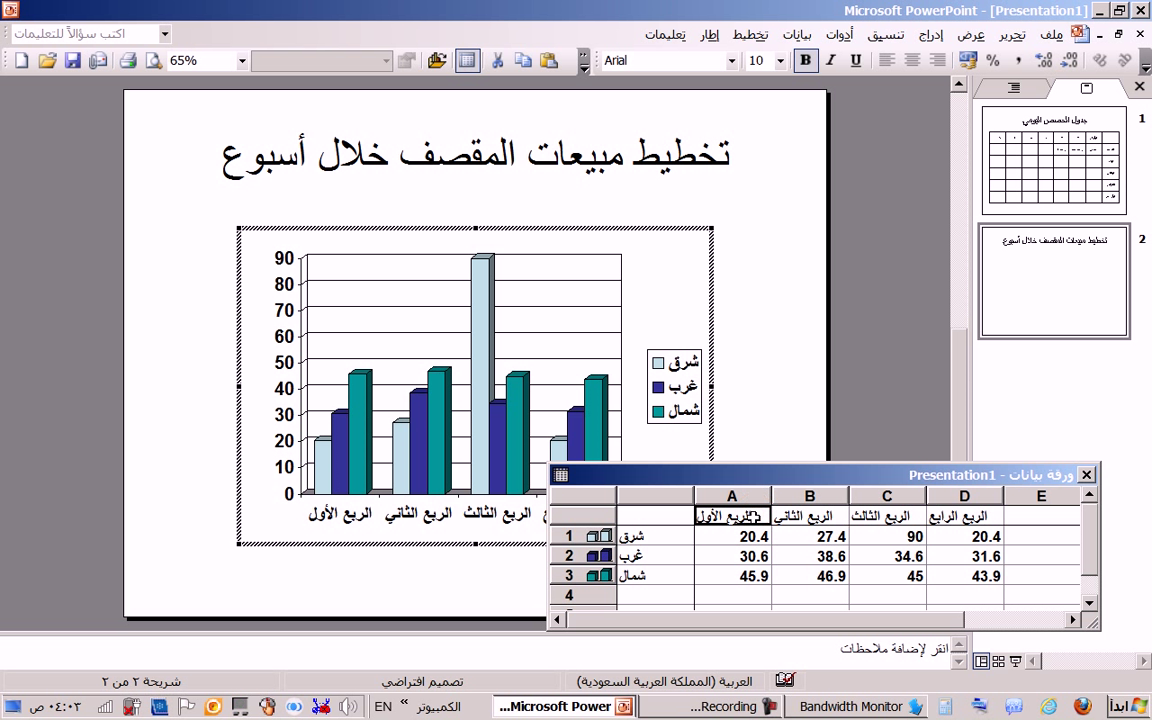
pyautogui.write('hg')
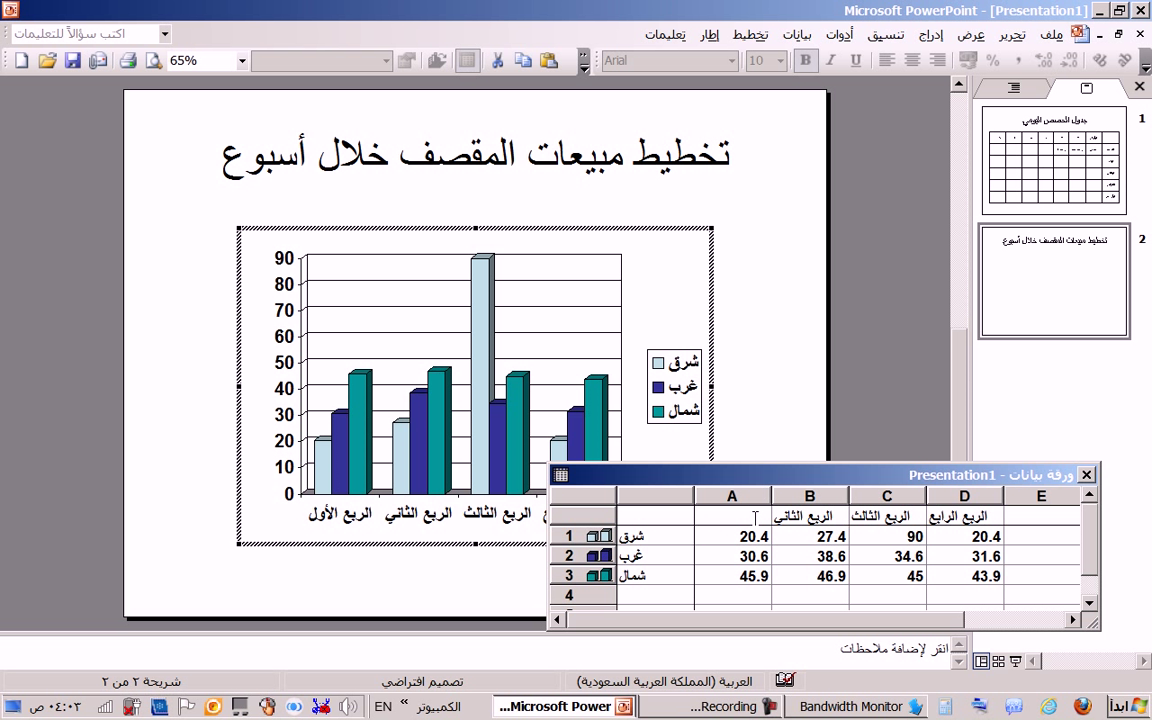
pyautogui.write('سب')
pyautogui.press('Tab')
pyautogui.write('الأحد')
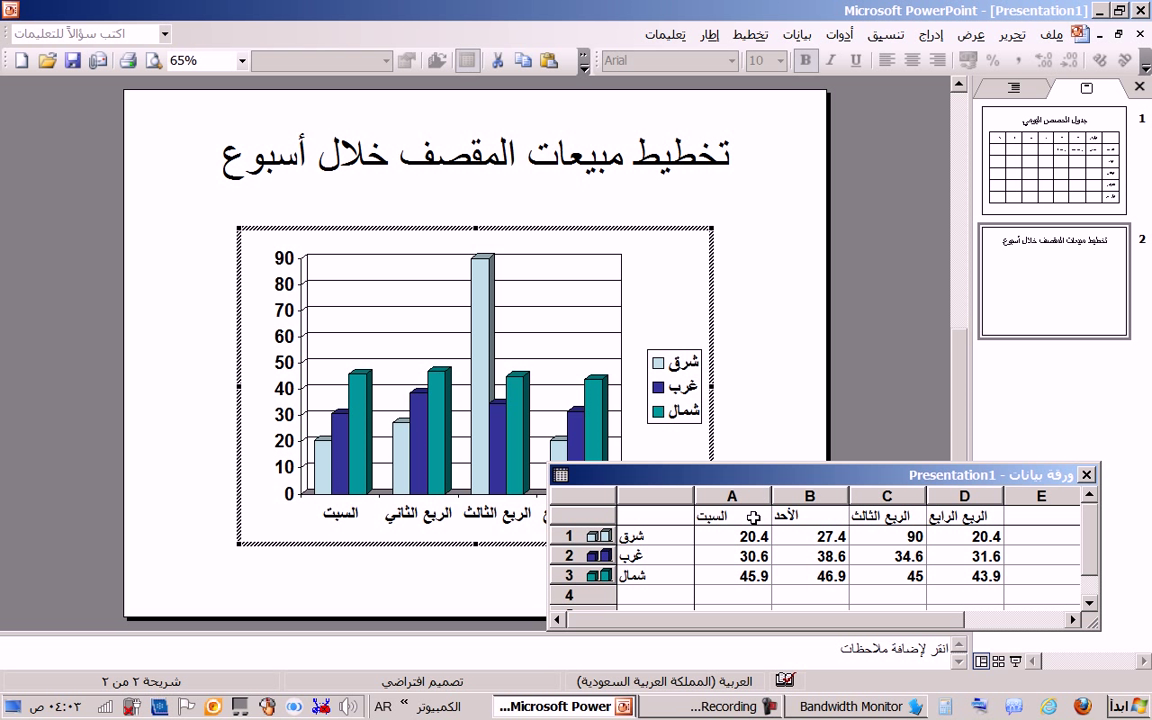
pyautogui.press('Tab')
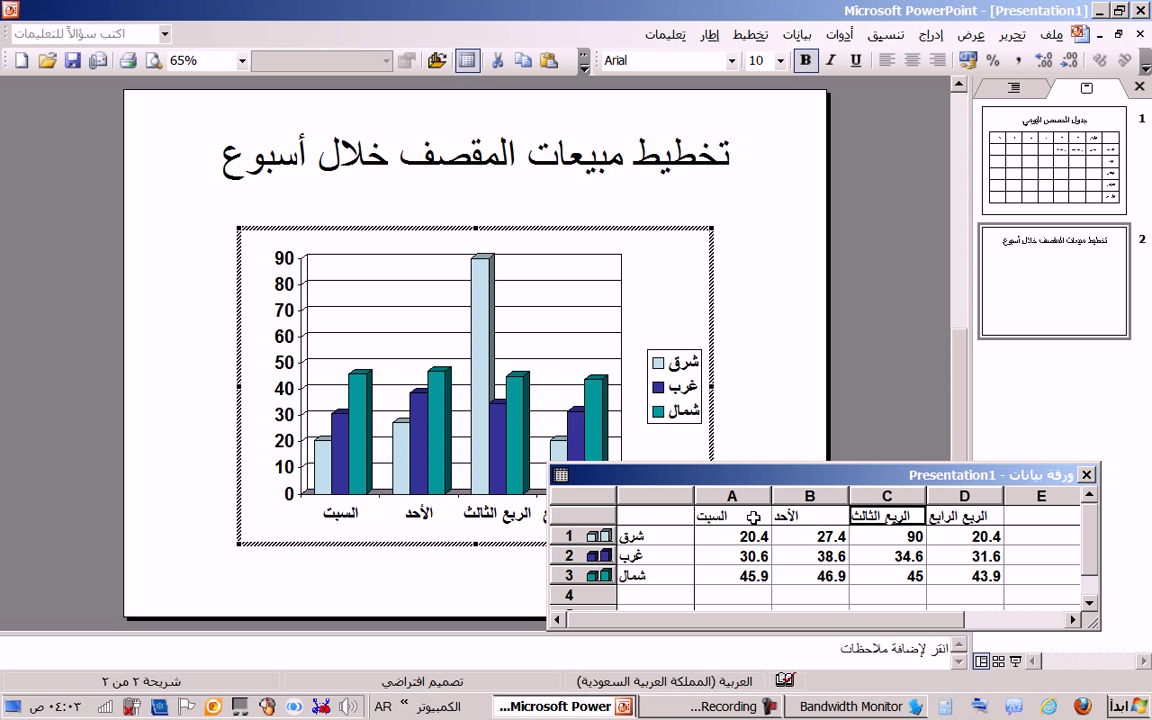
pyautogui.write('ال')
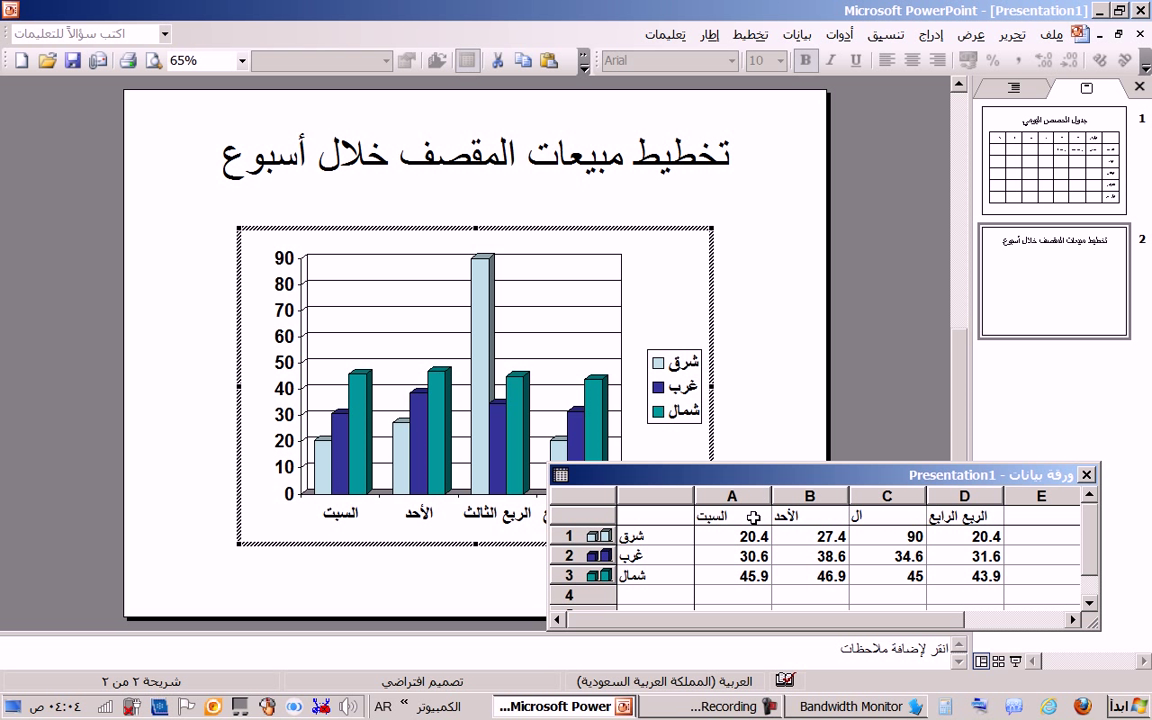
pyautogui.write('اثنين')
pyautogui.press('Tab')
pyautogui.write('الثلاثاء')
pyautogui.press('Tab')
pyautogui.write('الأرب')
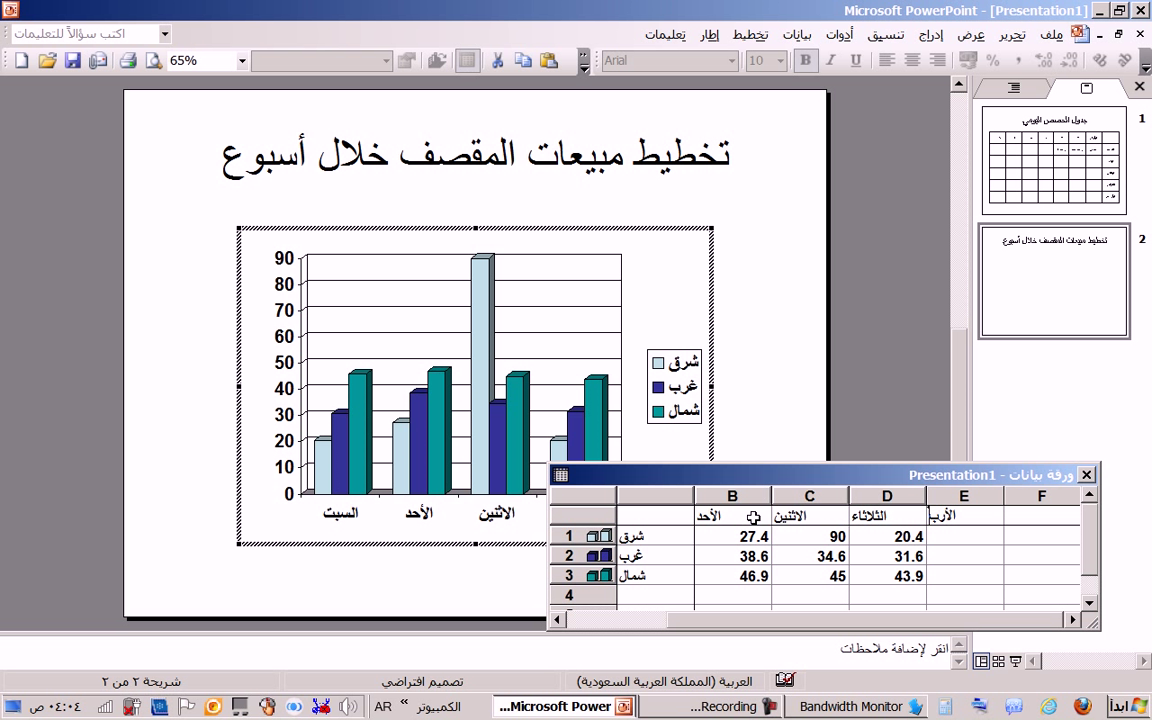
pyautogui.write('عاء')
# Copy الاثنين's values 90, 34.6 and 45 into the الأربعاء cells E1:E3.
pyautogui.moveTo(843, 538); pyautogui.dragTo(826, 574)
pyautogui.hotkey('ctrl', 'c')
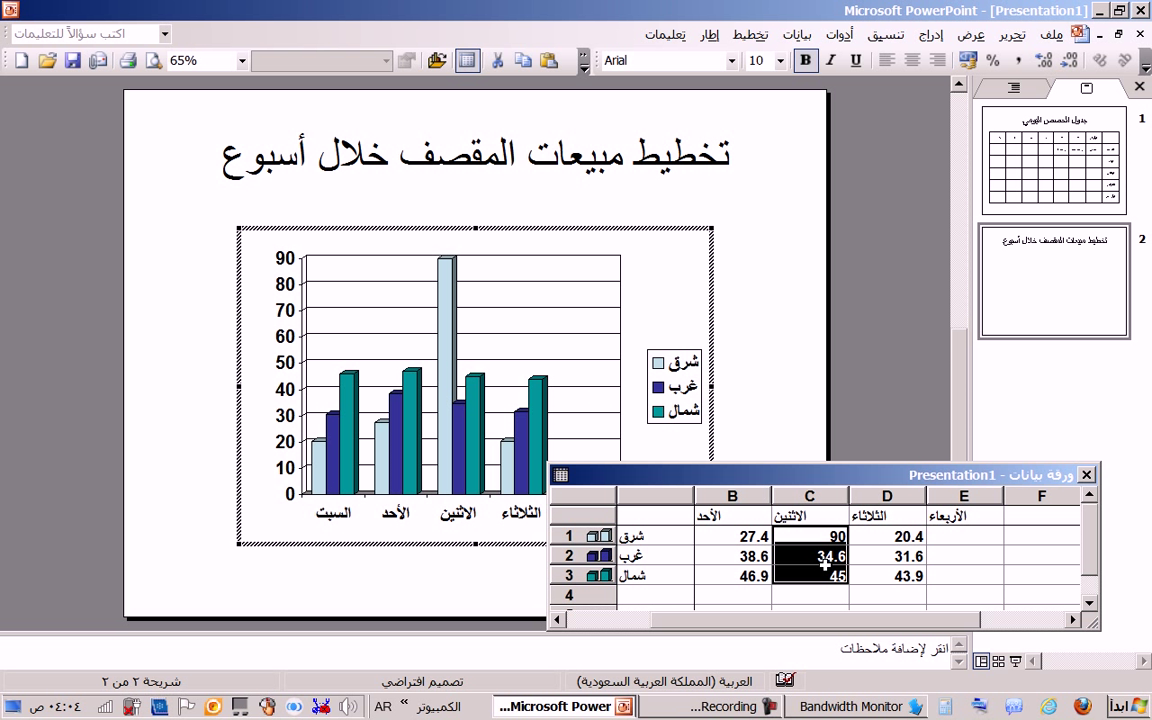
pyautogui.moveTo(965, 537); pyautogui.dragTo(967, 575)
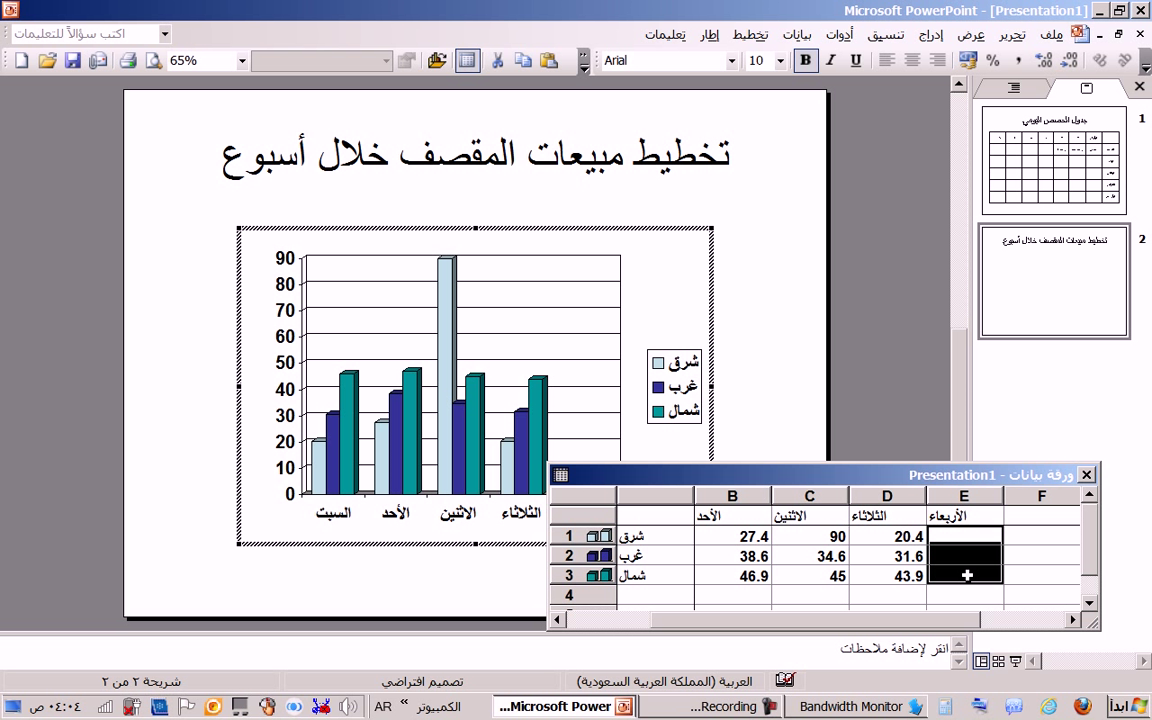
pyautogui.hotkey('ctrl', 'v')
pyautogui.moveTo(775, 627); pyautogui.dragTo(690, 605)
# Rename the series labels شرق, غرب and شمال to بيض, جبن and زعتر.
pyautogui.click(661, 541)
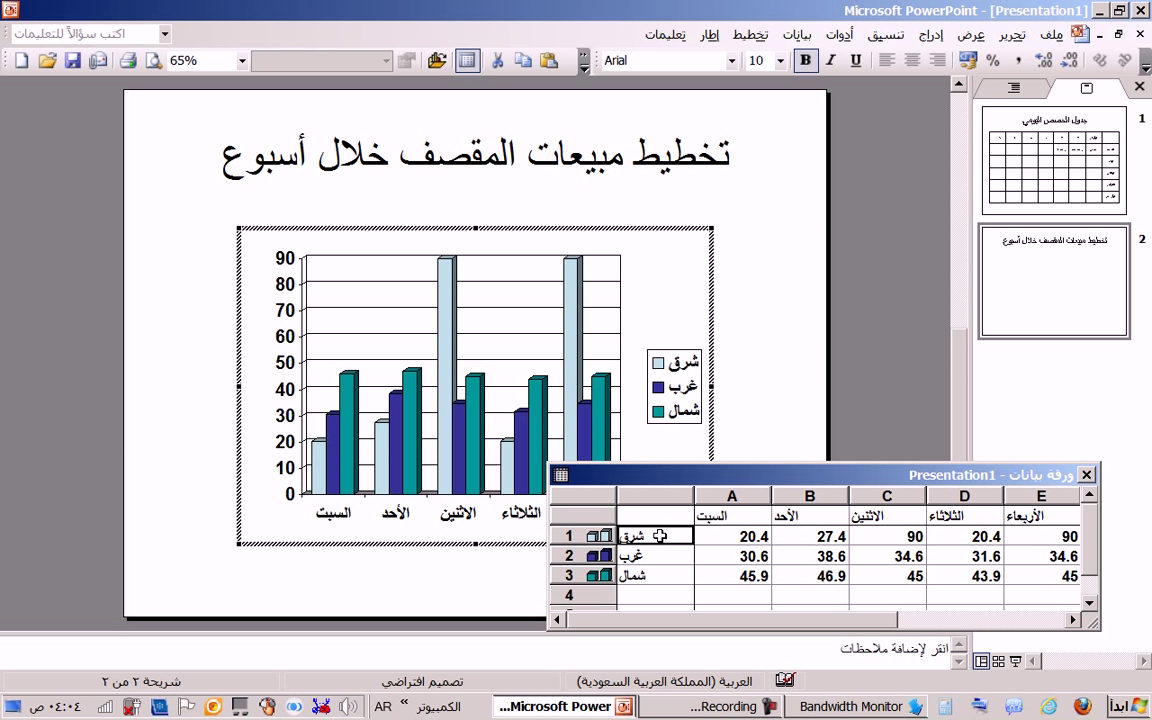
pyautogui.write('بي')
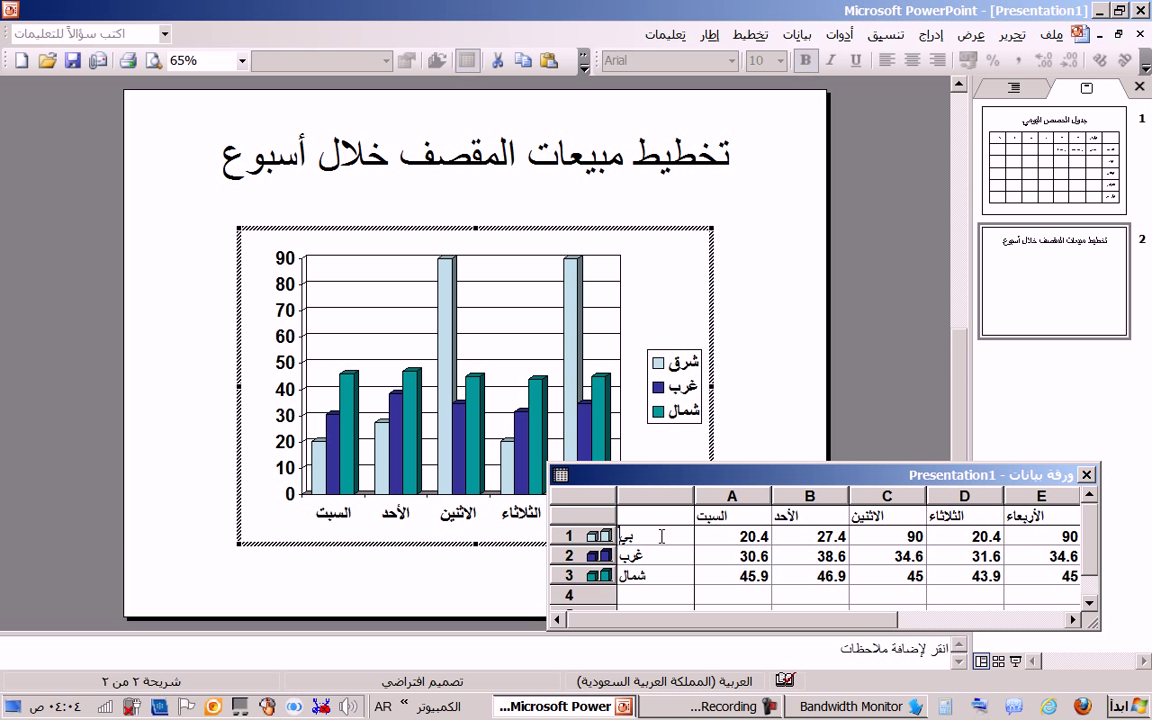
pyautogui.write('ض')
pyautogui.click(648, 555)
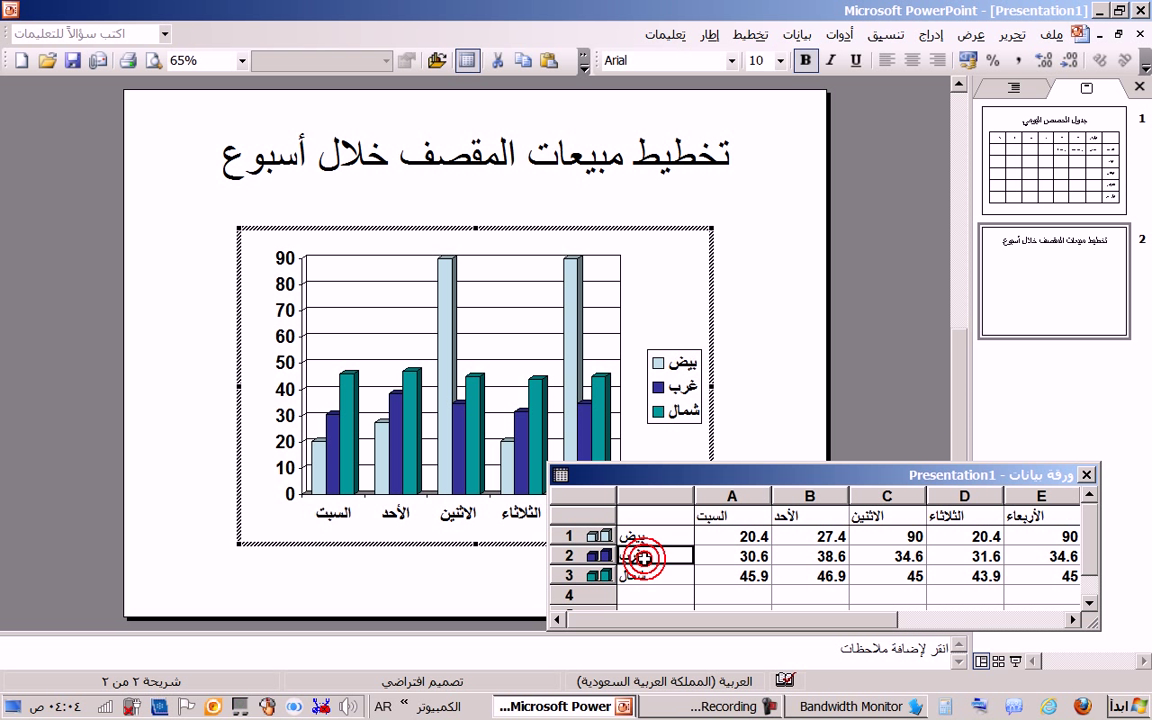
pyautogui.write('جبن')
pyautogui.press('Return')
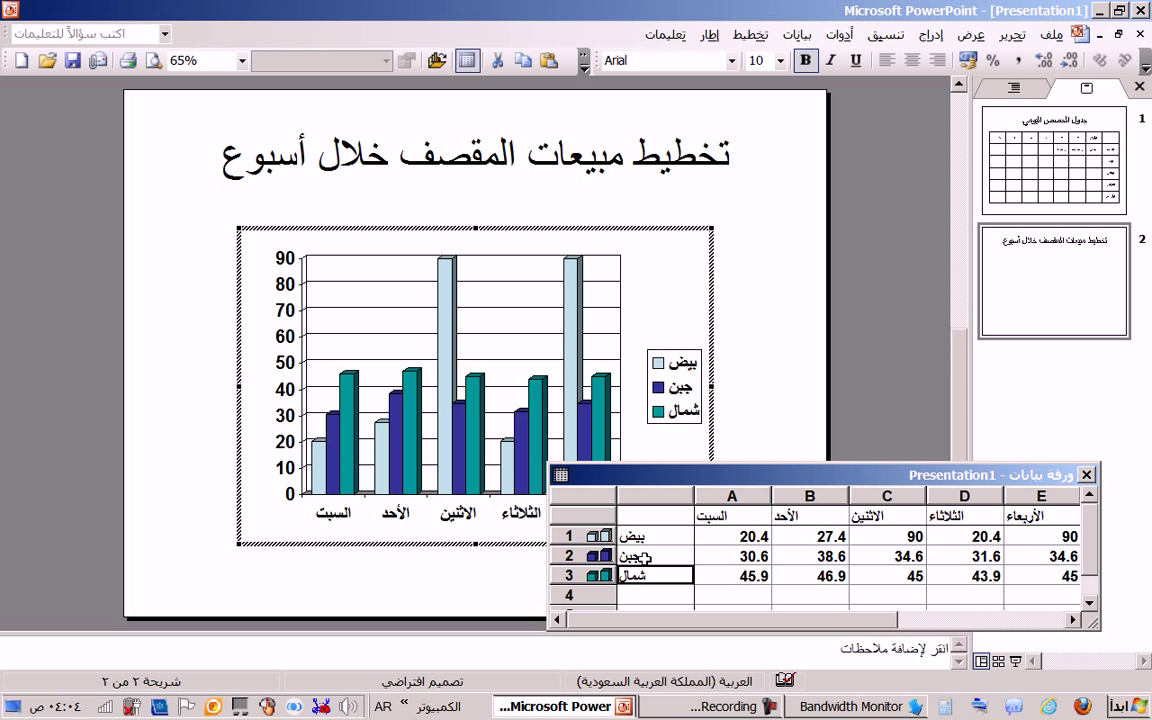
pyautogui.write('زعتر')
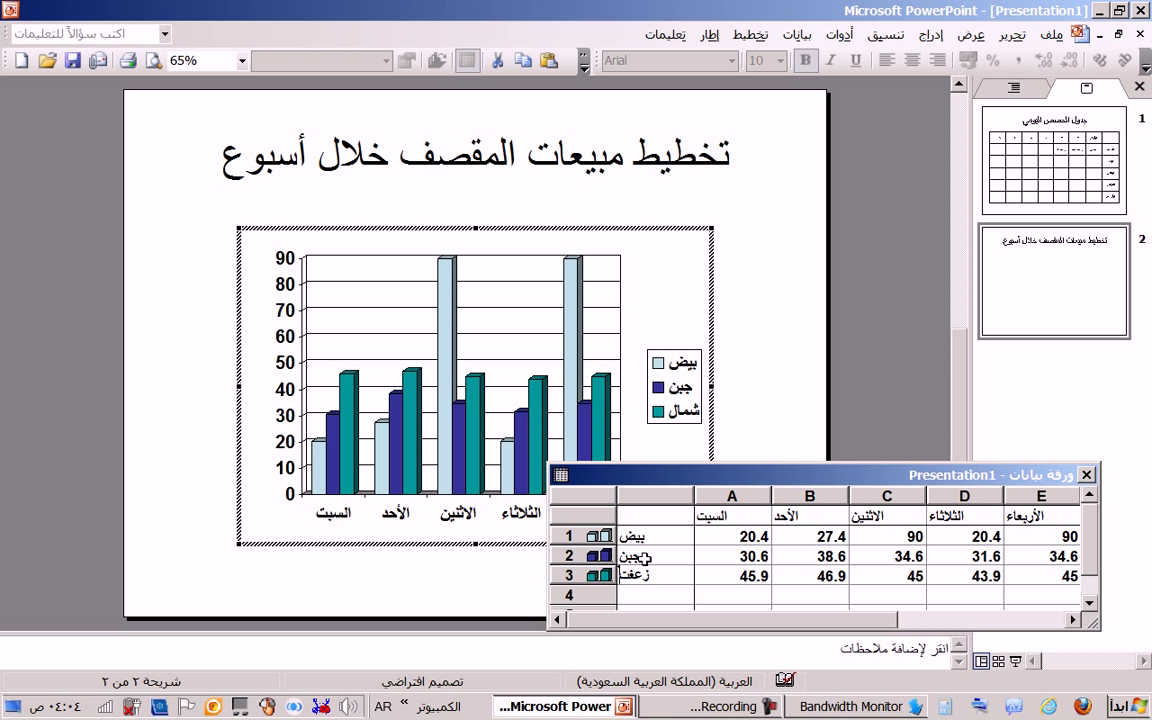
pyautogui.press('BackSpace')
pyautogui.press('BackSpace')
pyautogui.write('تر')
pyautogui.click(709, 537)
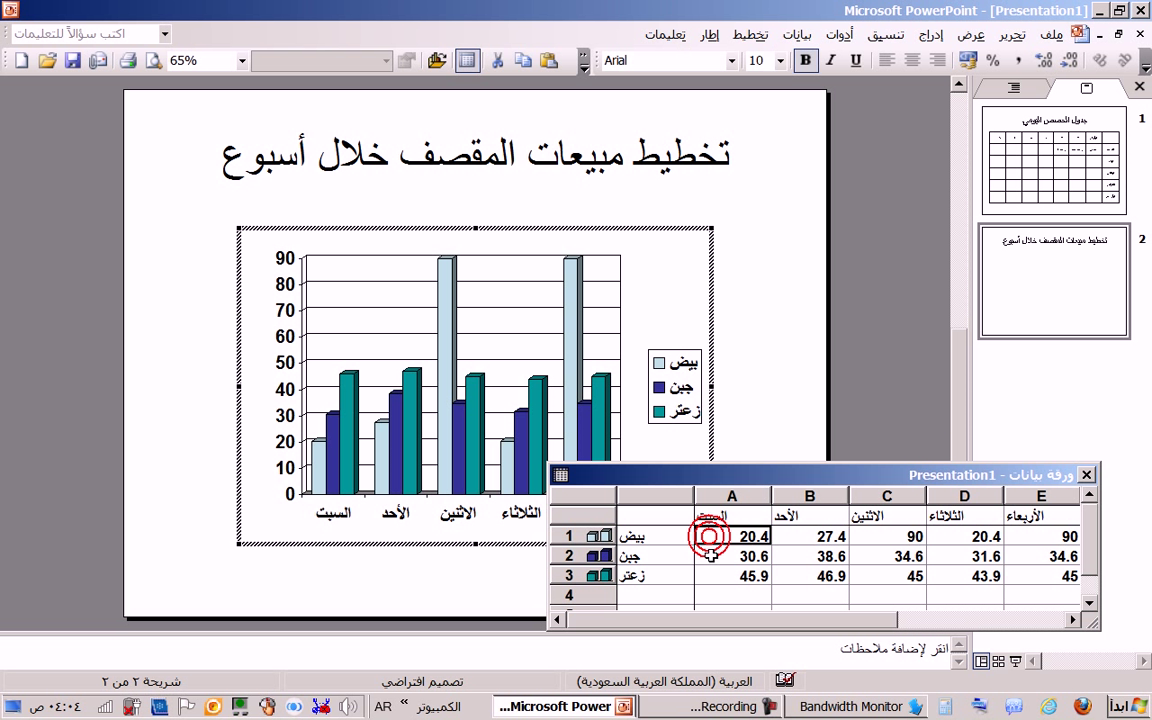
# Check the values in A2, A3 and C2, then close the datasheet.
pyautogui.click(711, 558)
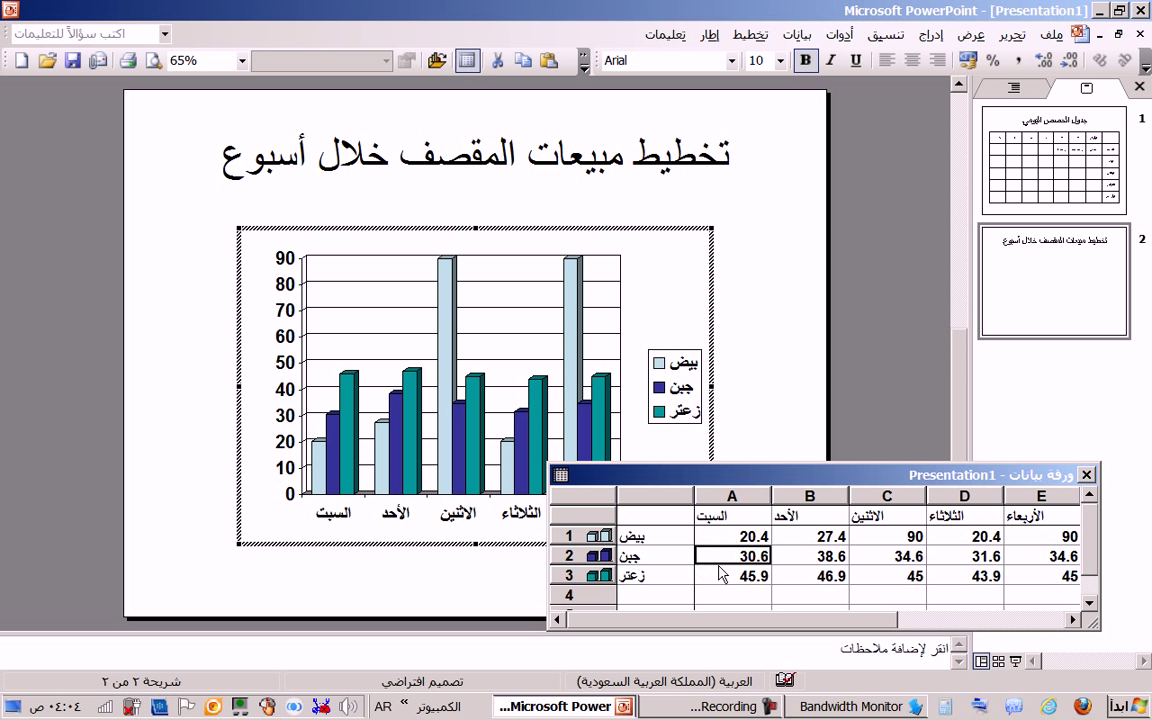
pyautogui.click(726, 575)
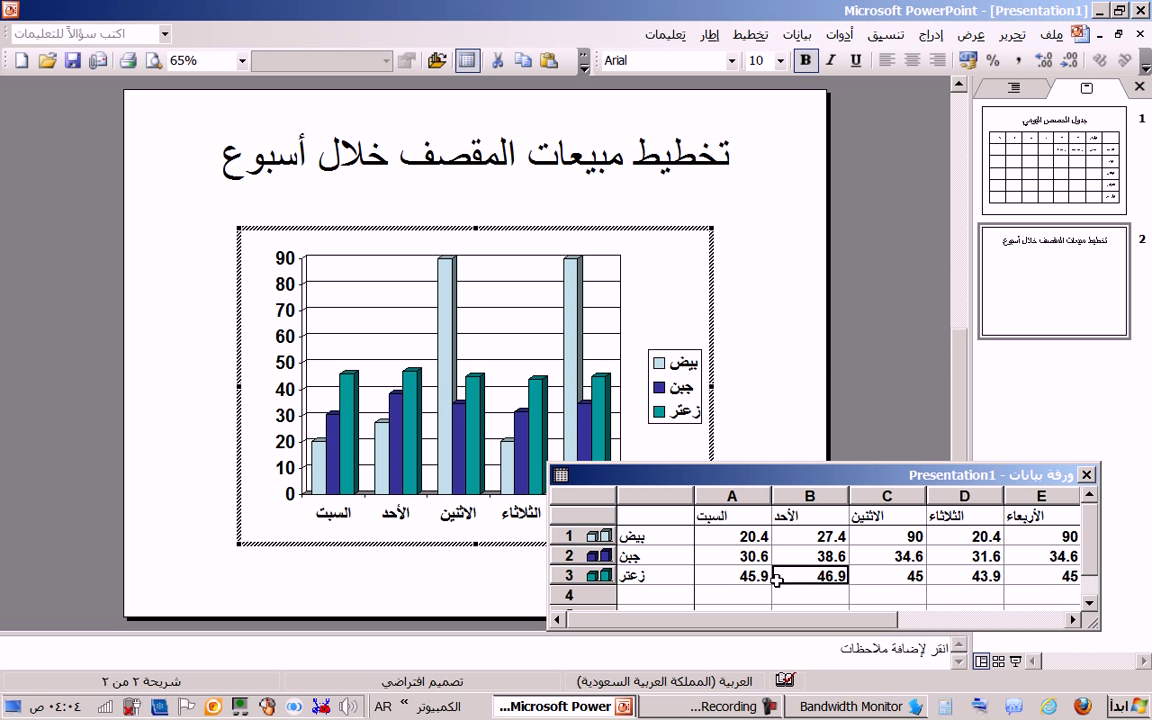
pyautogui.click(870, 555)
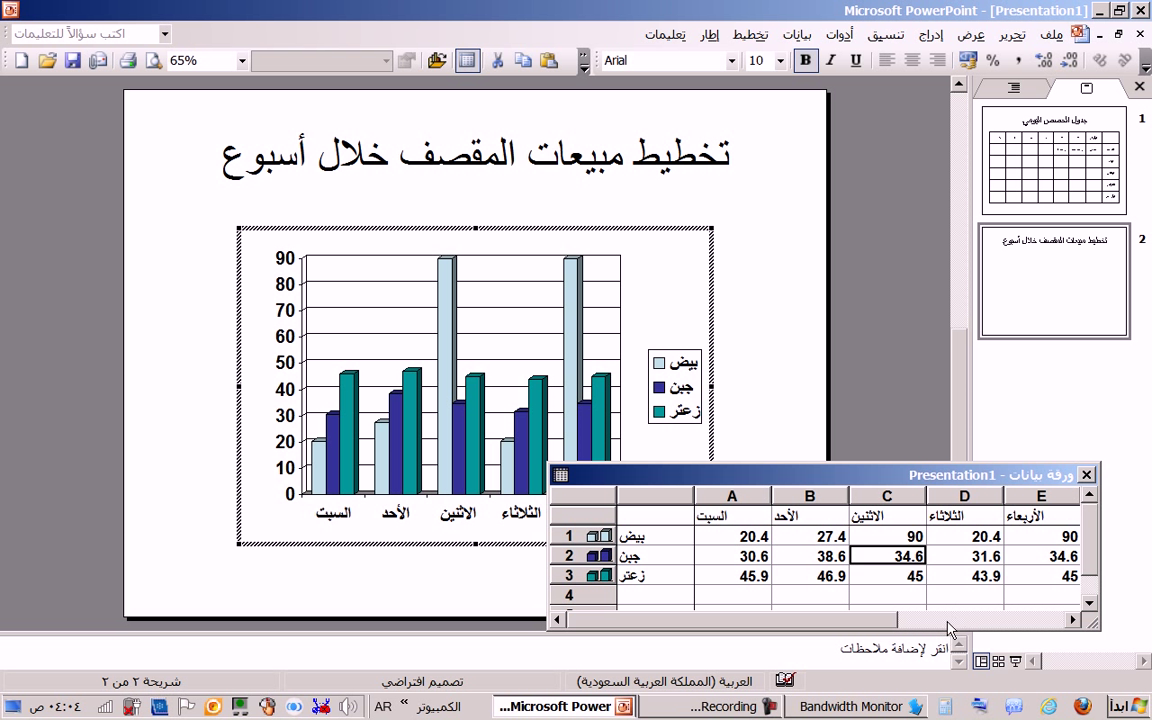
pyautogui.click(1087, 476)
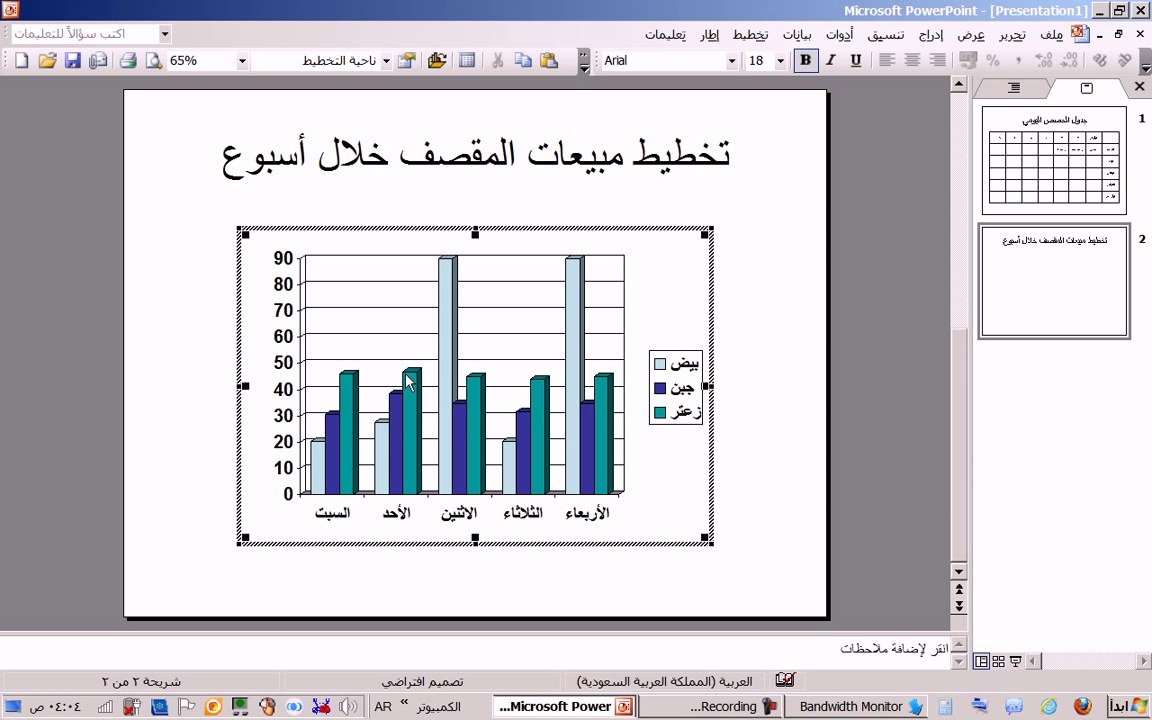
# Change the chart type to the 3-D Cone subtype after previewing the cone variants.
pyautogui.moveTo(470, 443)
pyautogui.moveTo(400, 467)
pyautogui.click(751, 37)
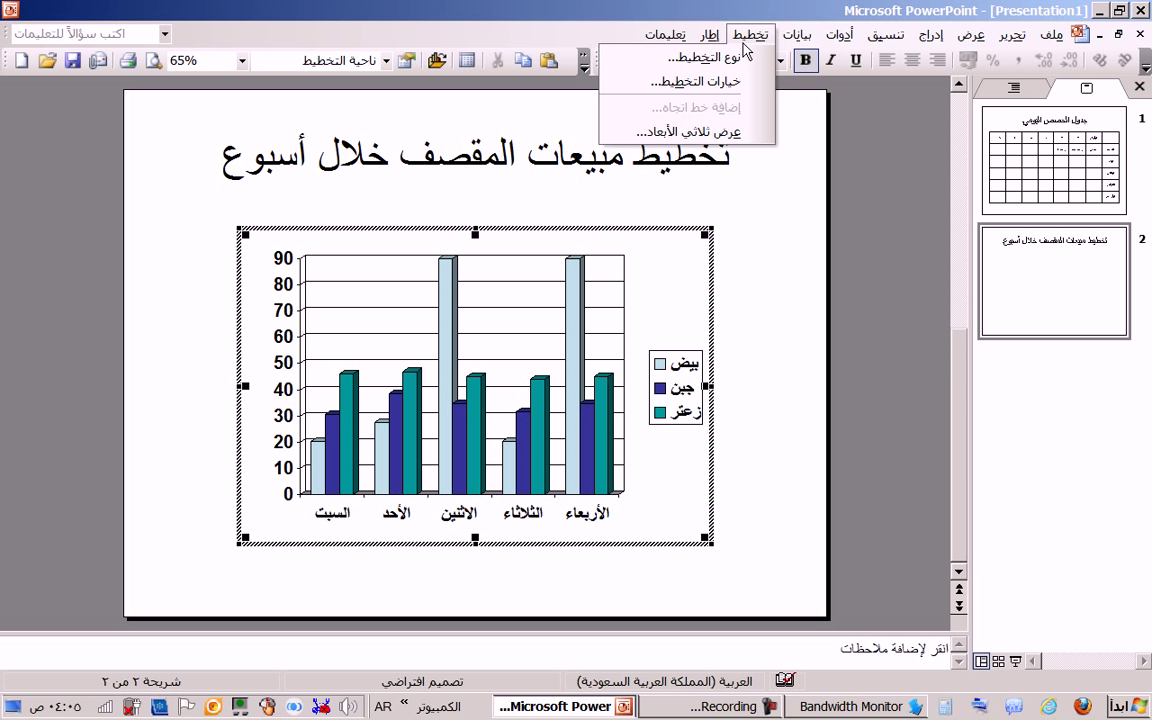
pyautogui.click(738, 62)
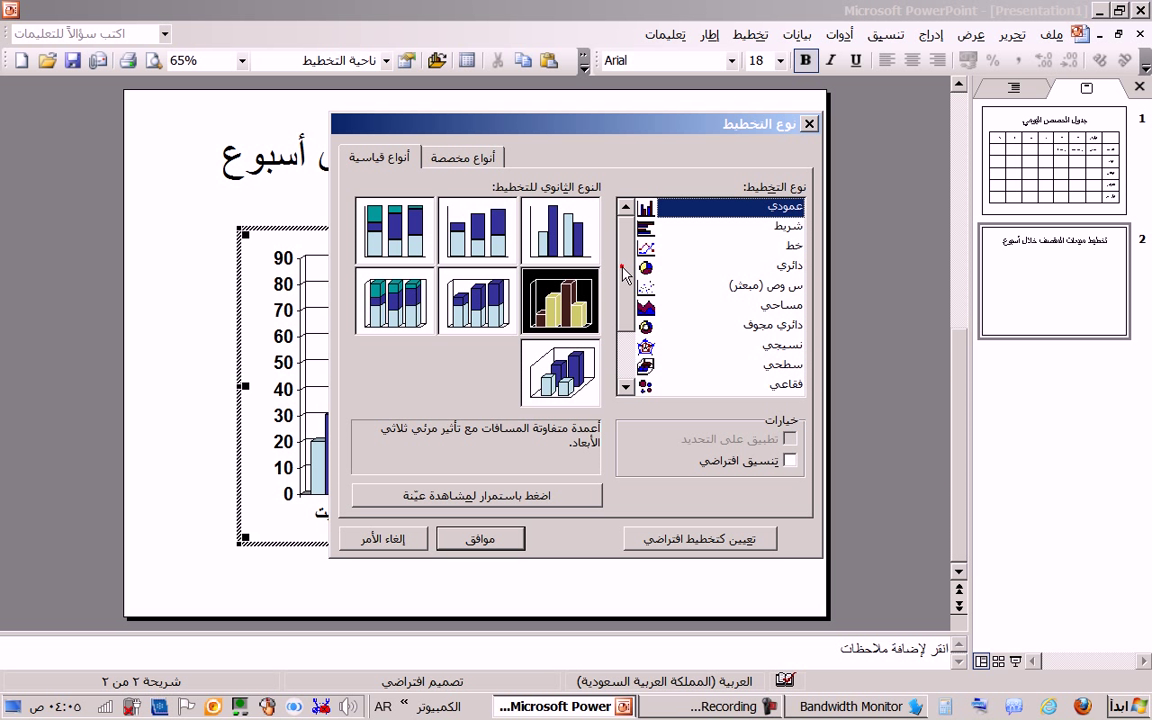
pyautogui.moveTo(623, 273); pyautogui.dragTo(625, 380)
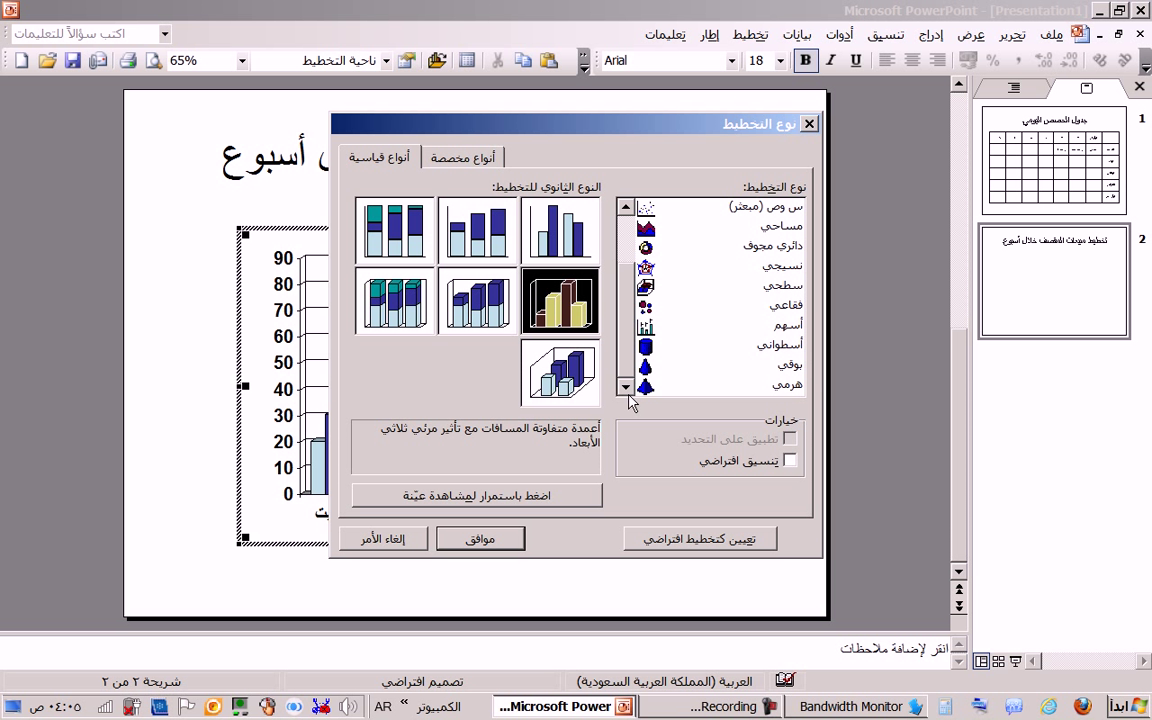
pyautogui.click(697, 385)
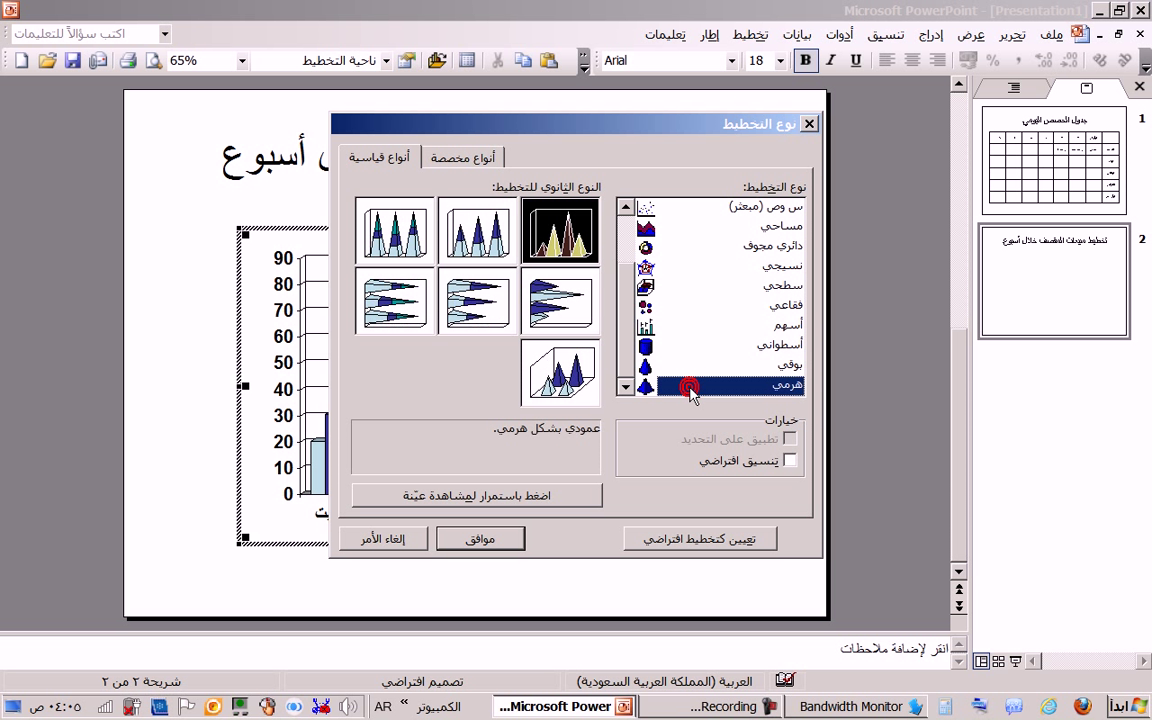
pyautogui.click(702, 364)
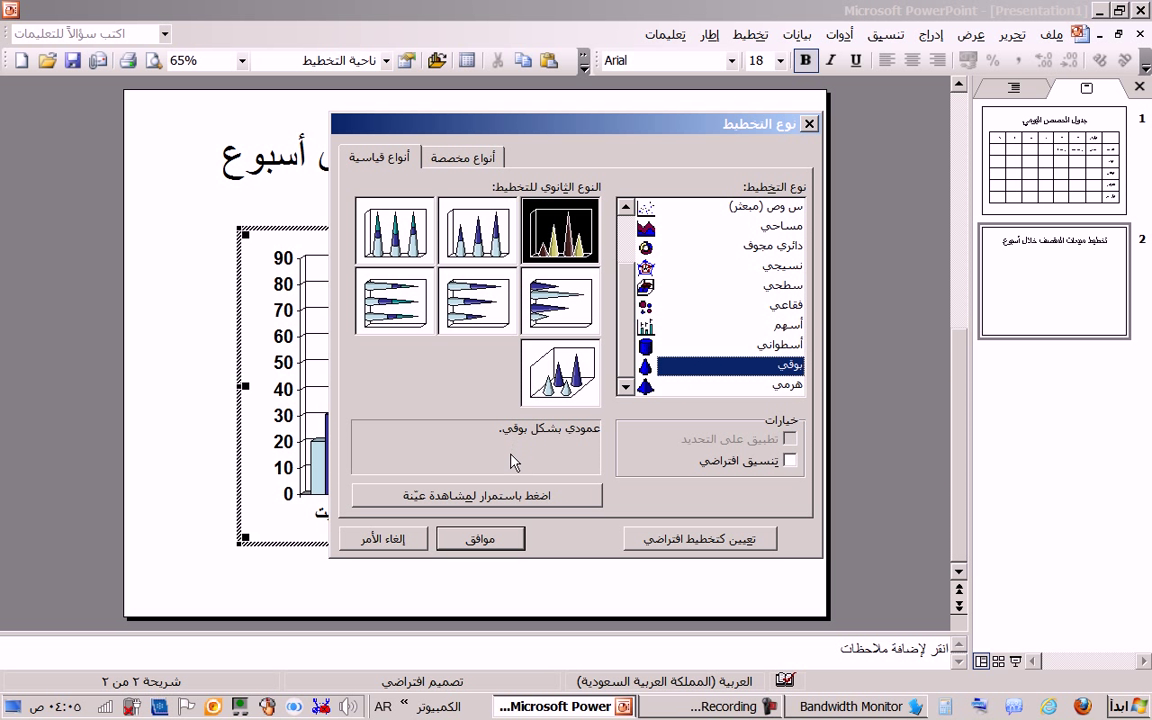
pyautogui.click(512, 497)
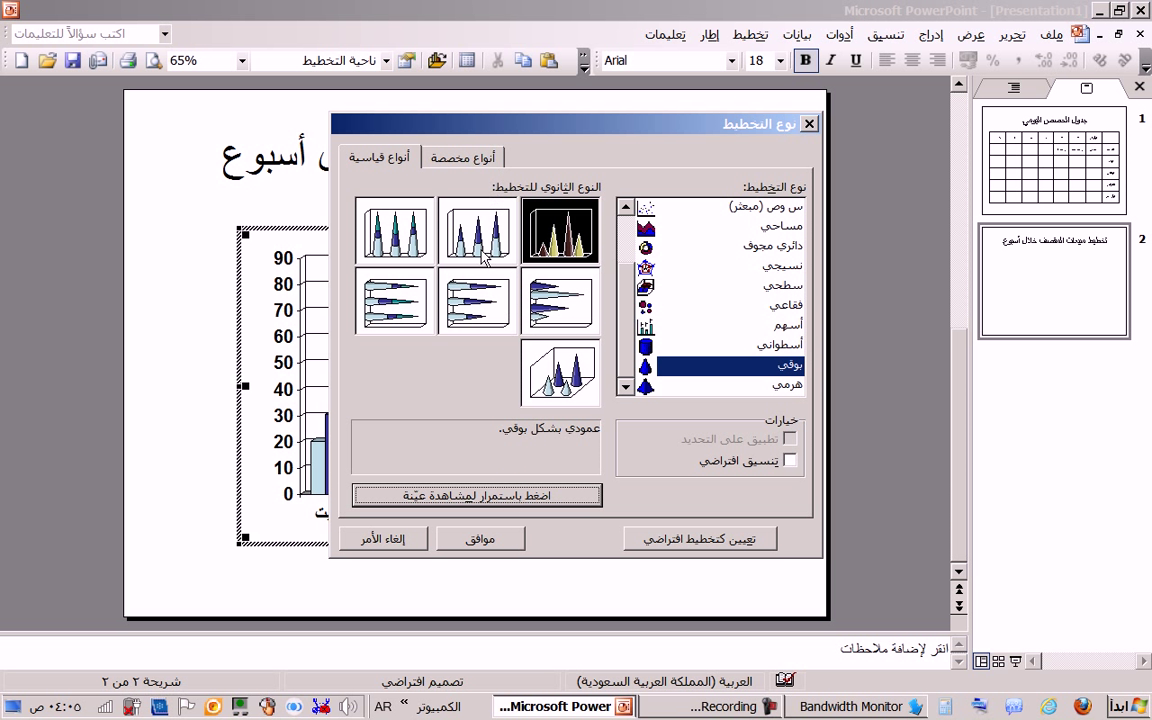
pyautogui.click(478, 248)
pyautogui.click(490, 496)
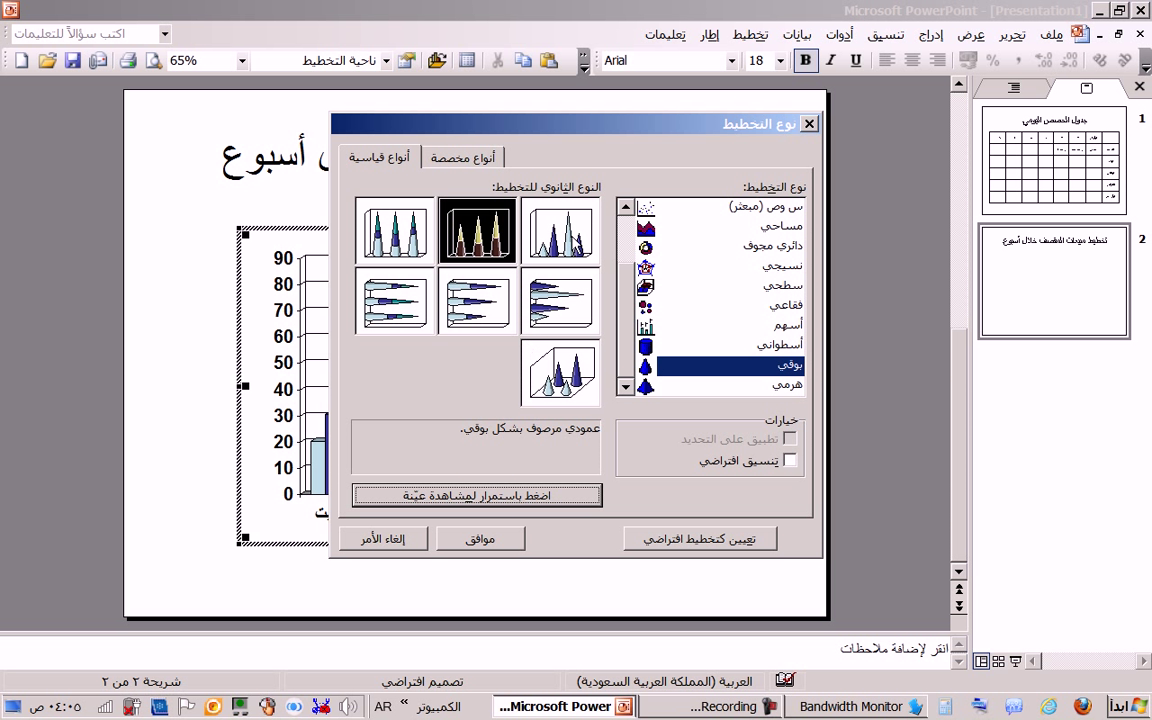
pyautogui.click(526, 201)
pyautogui.click(465, 506)
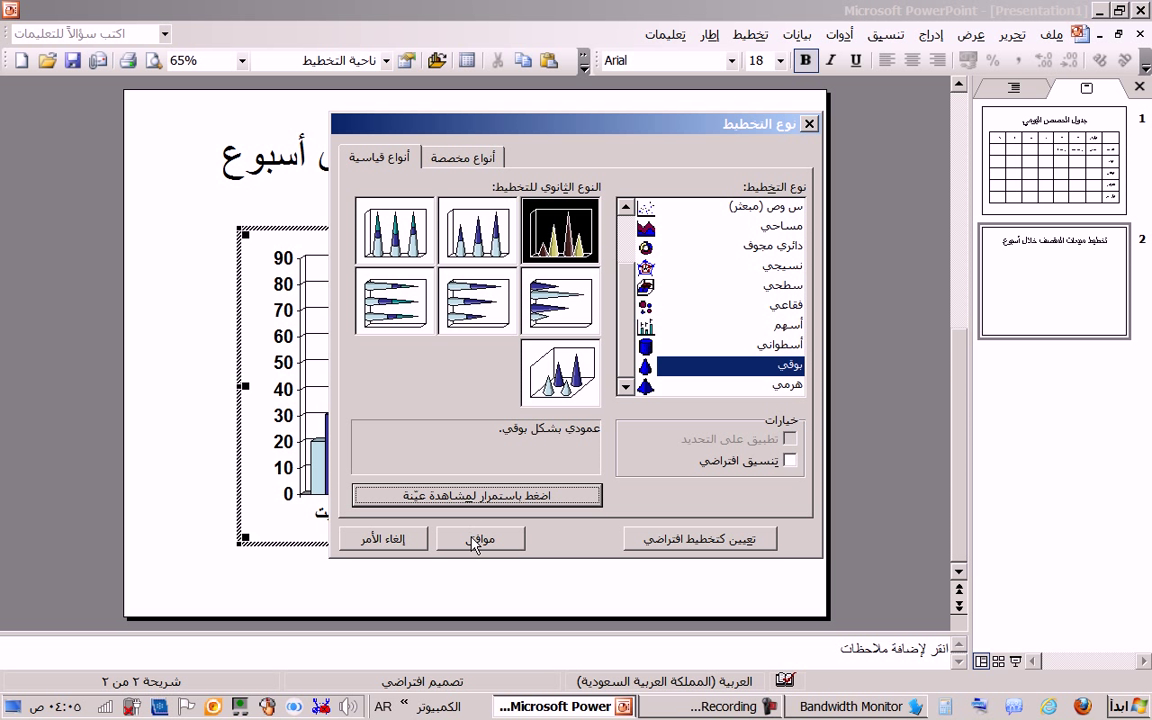
pyautogui.click(476, 540)
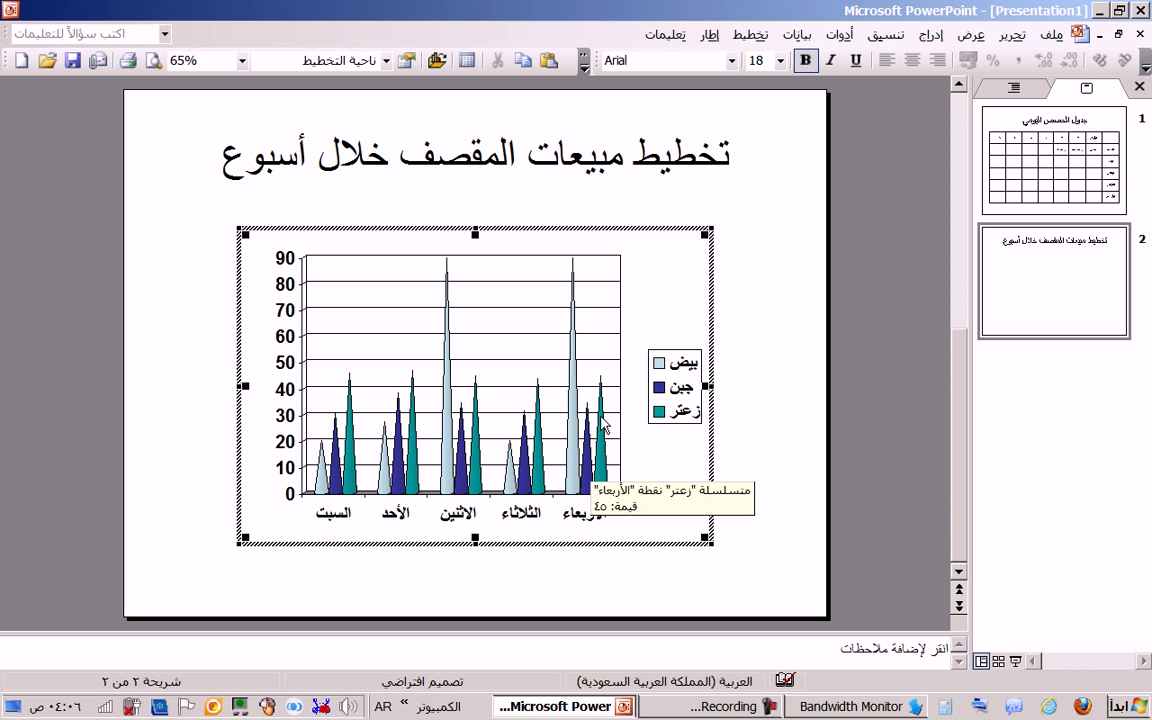
# Select the زعتر series cones in the chart.
pyautogui.click(602, 450)
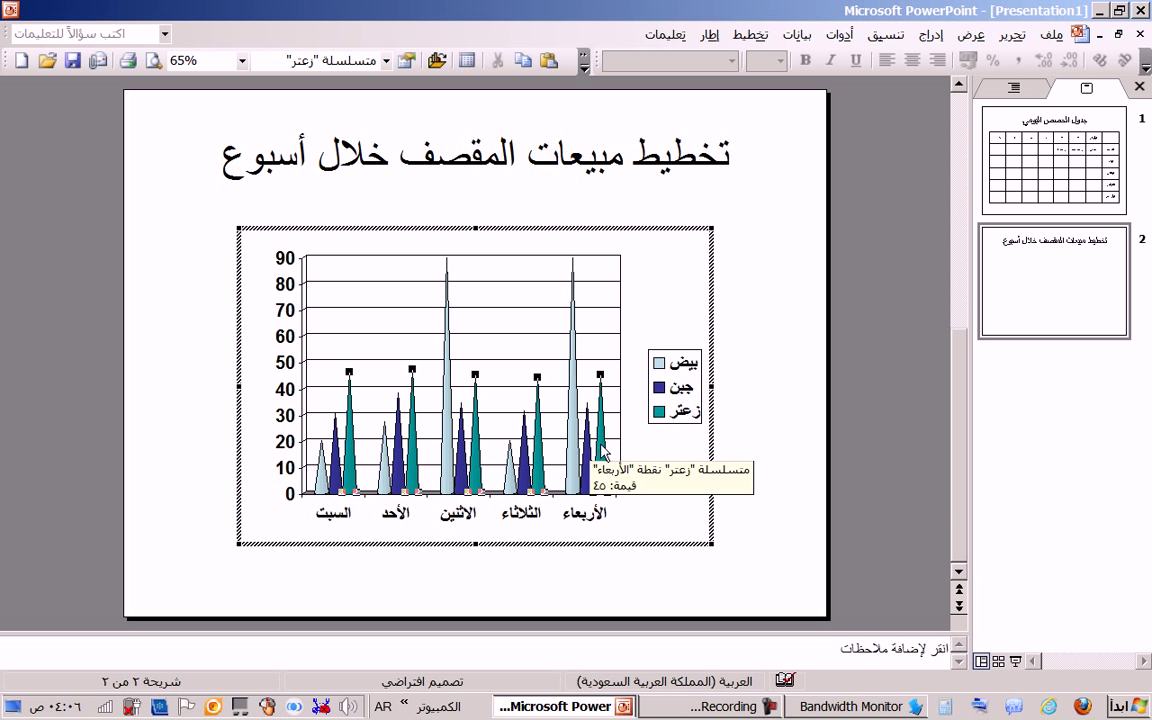
# Fill the زعتر cones yellow, the جبن cones blue and the بيض cones bright green.
pyautogui.doubleClick(602, 450)
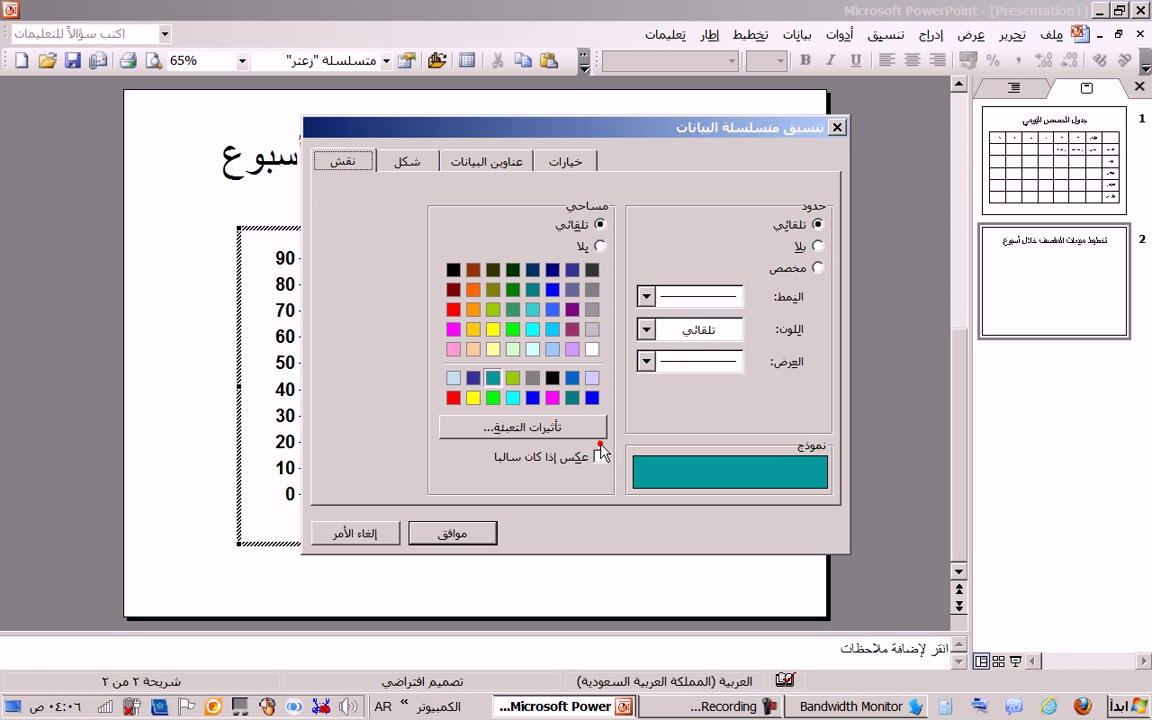
pyautogui.click(493, 329)
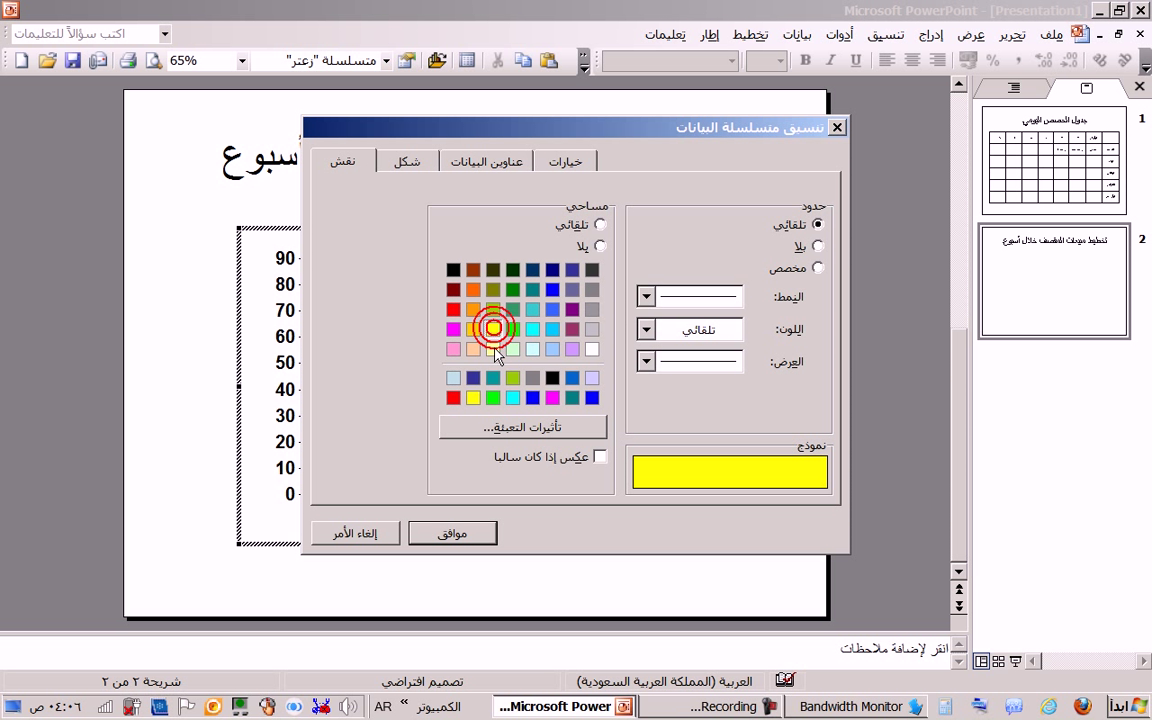
pyautogui.click(453, 533)
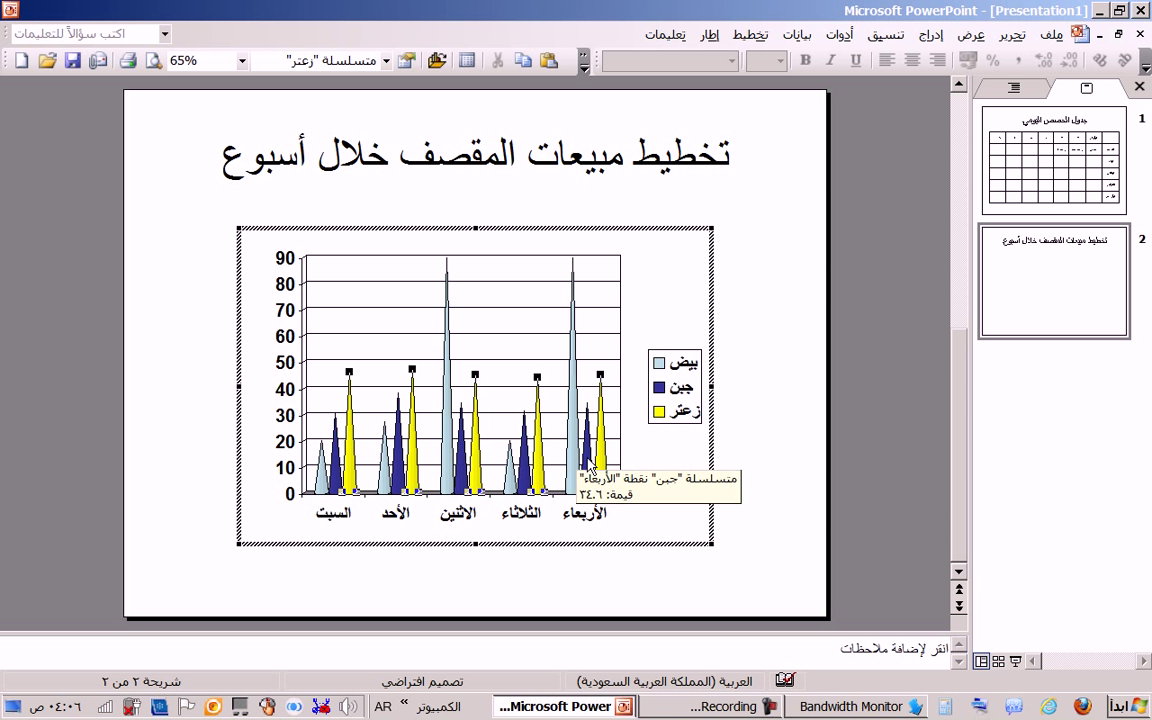
pyautogui.doubleClick(590, 462)
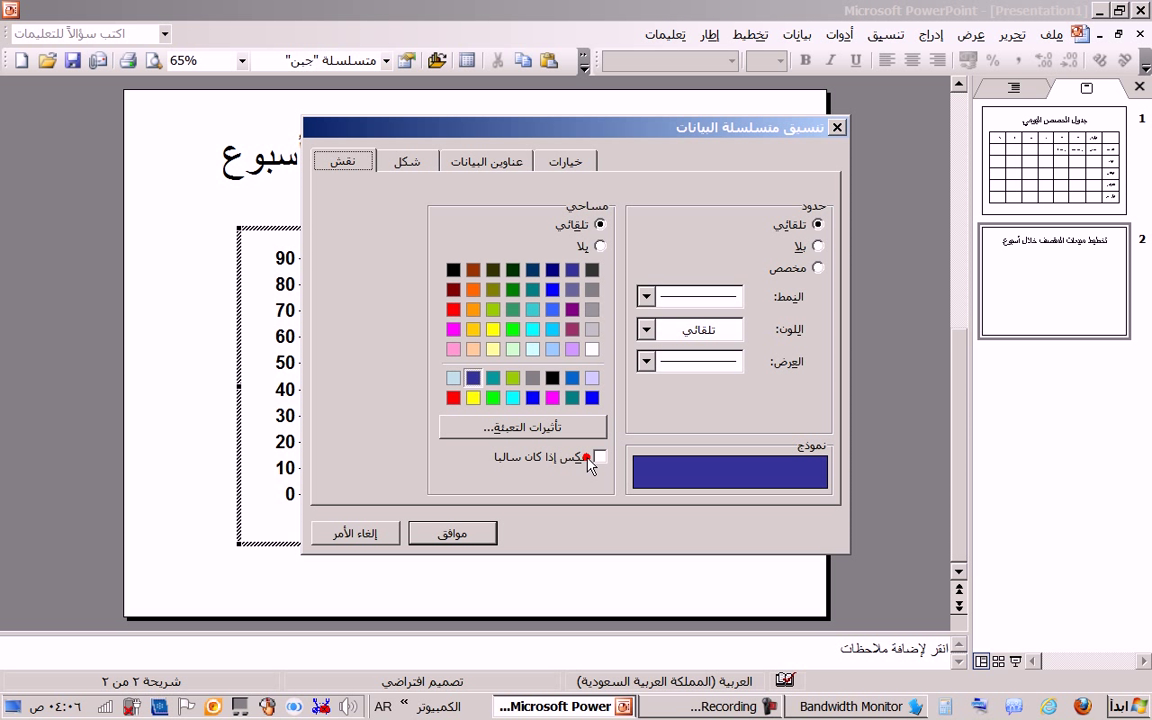
pyautogui.click(553, 310)
pyautogui.click(481, 532)
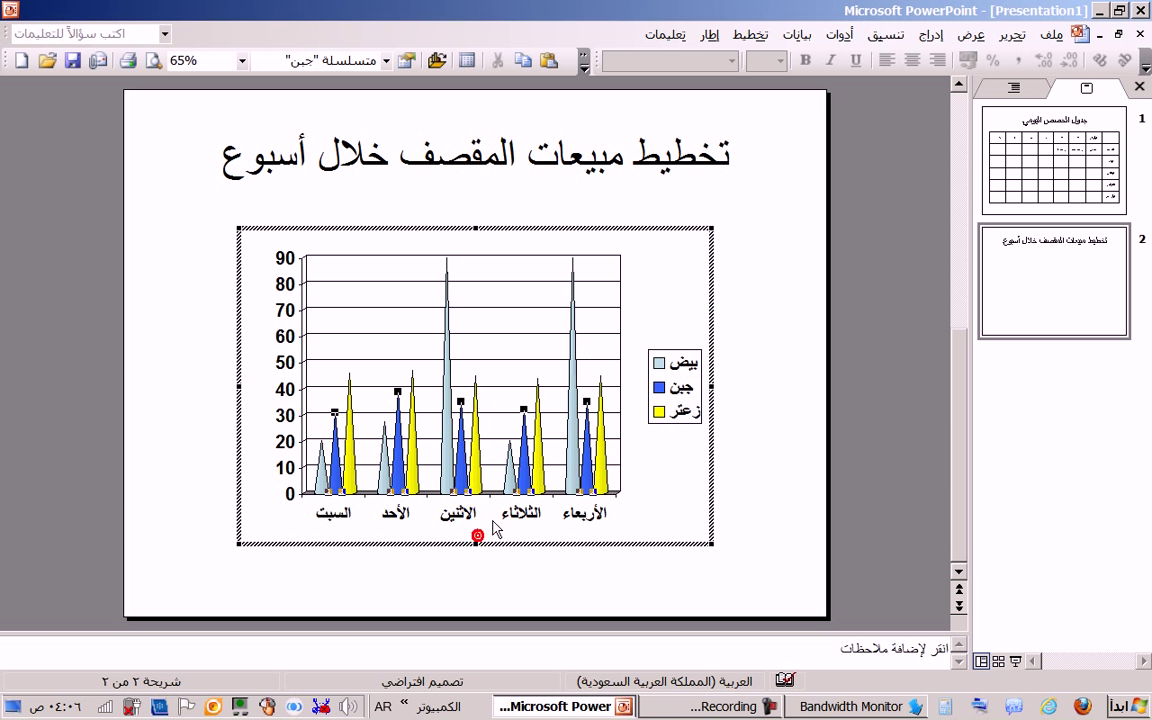
pyautogui.doubleClick(573, 452)
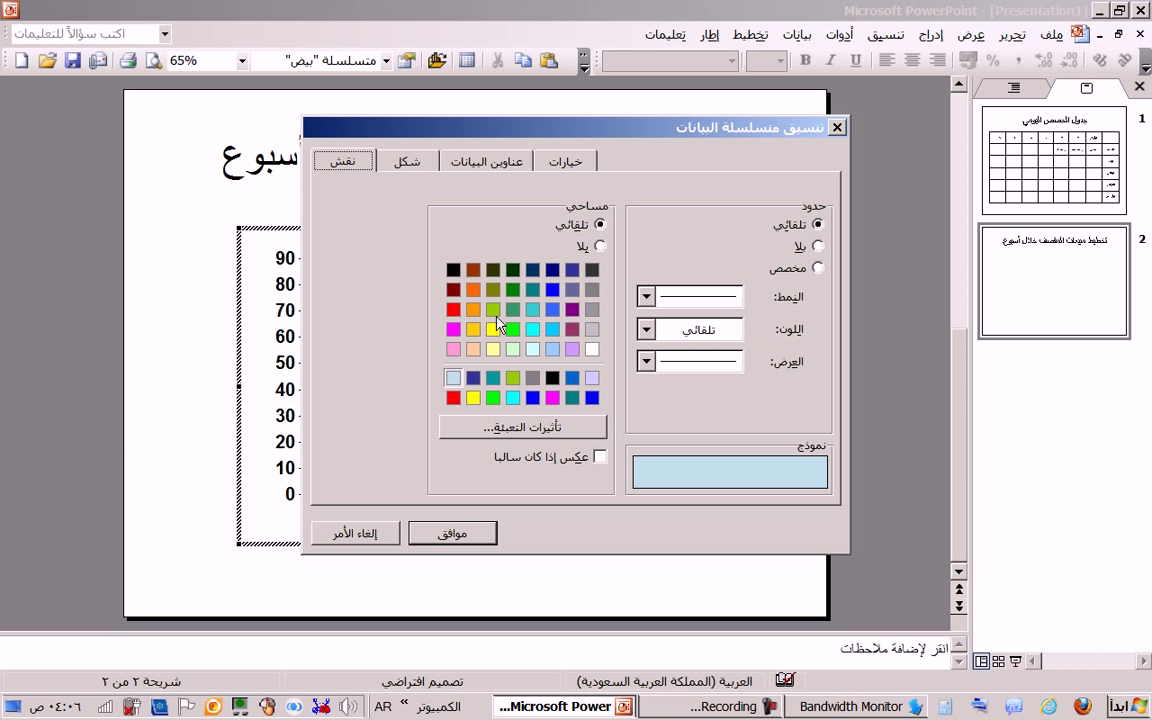
pyautogui.click(513, 329)
pyautogui.click(475, 530)
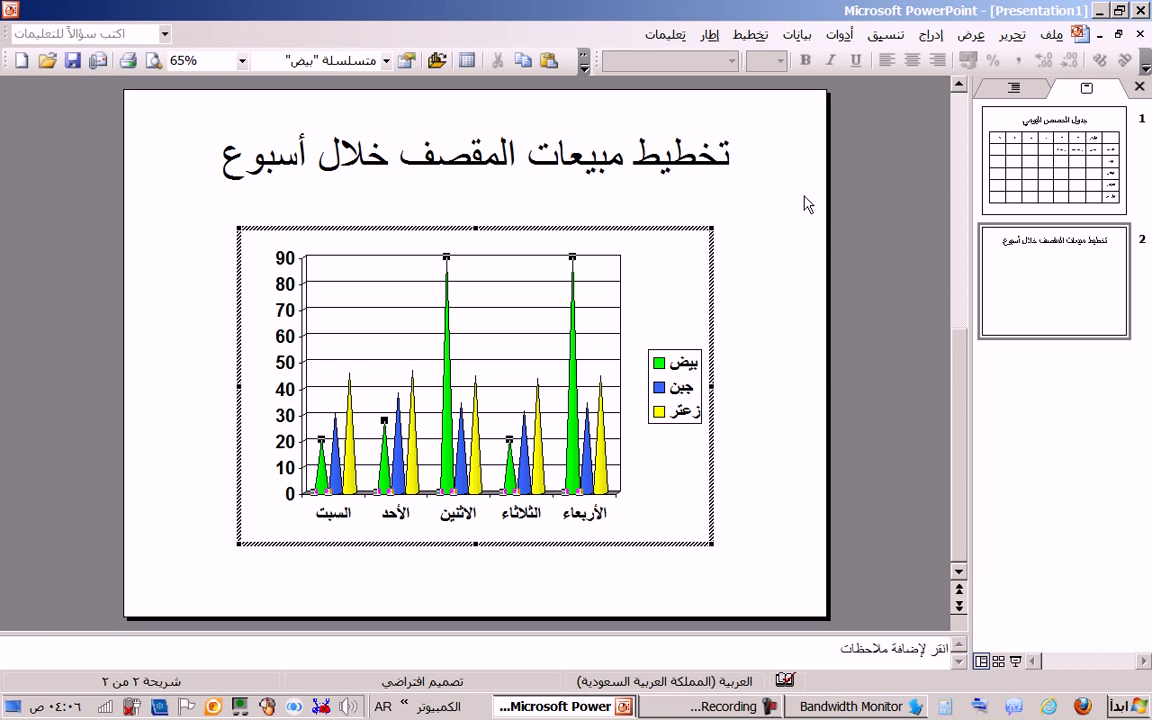
# Leave the chart, check slide 1, then reopen slide 2's chart with its datasheet.
pyautogui.click(725, 214)
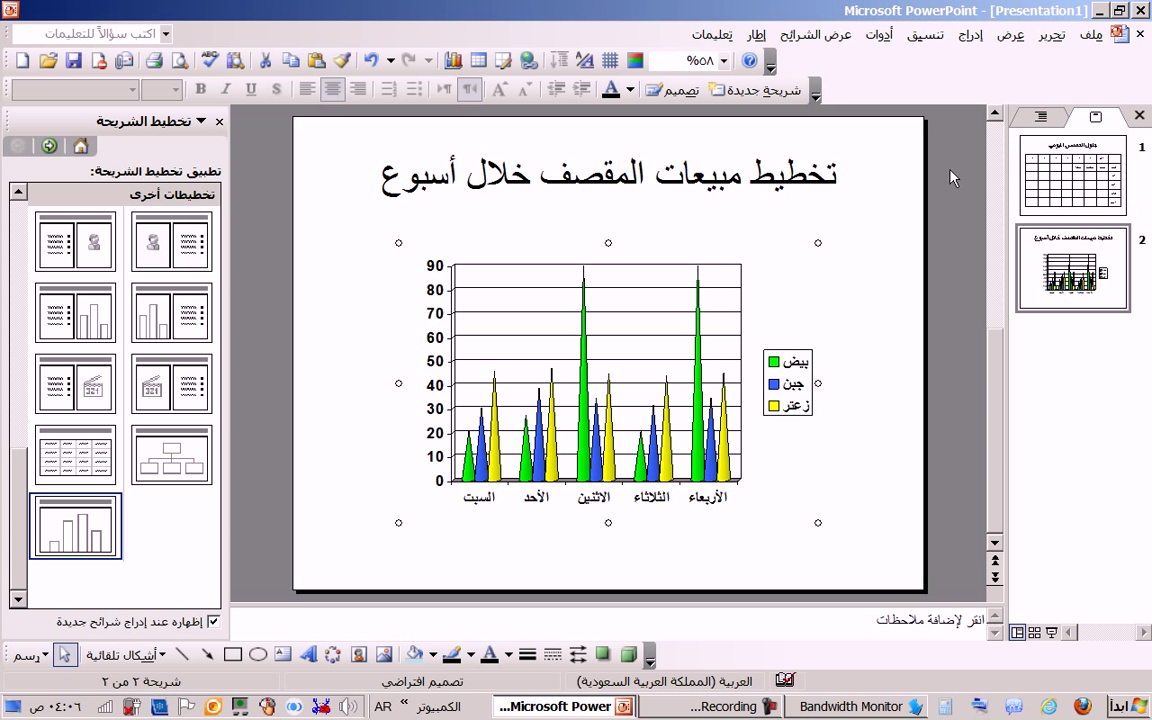
pyautogui.doubleClick(692, 305)
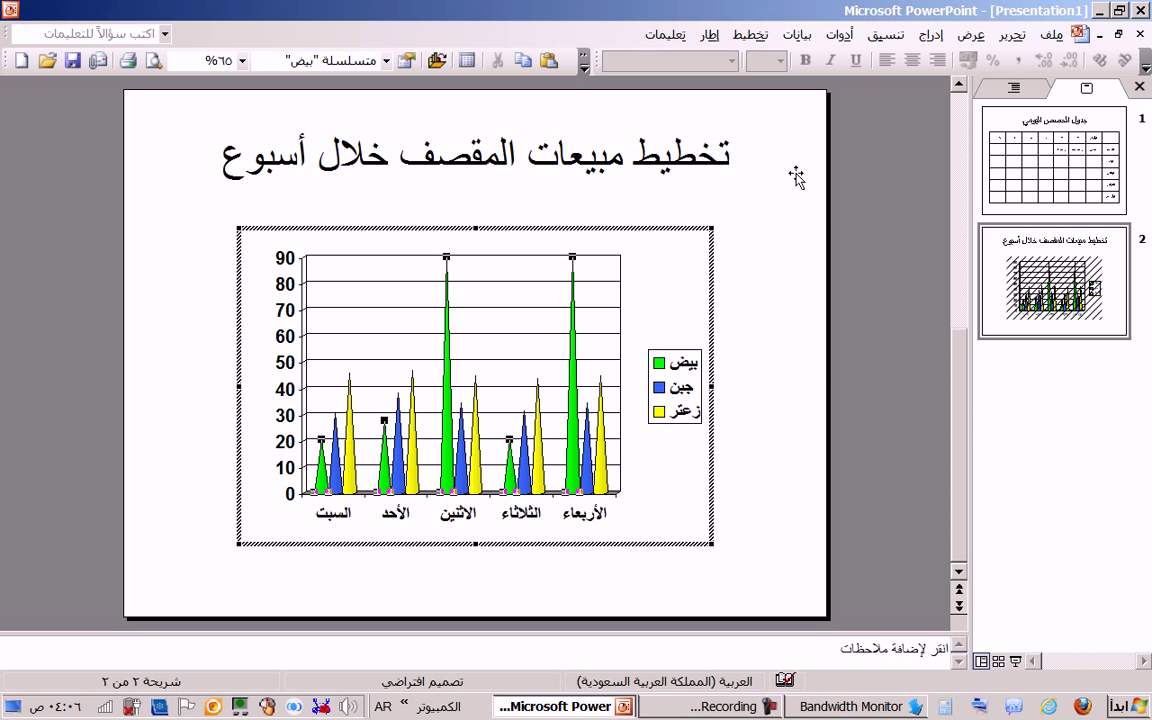
pyautogui.click(1050, 207)
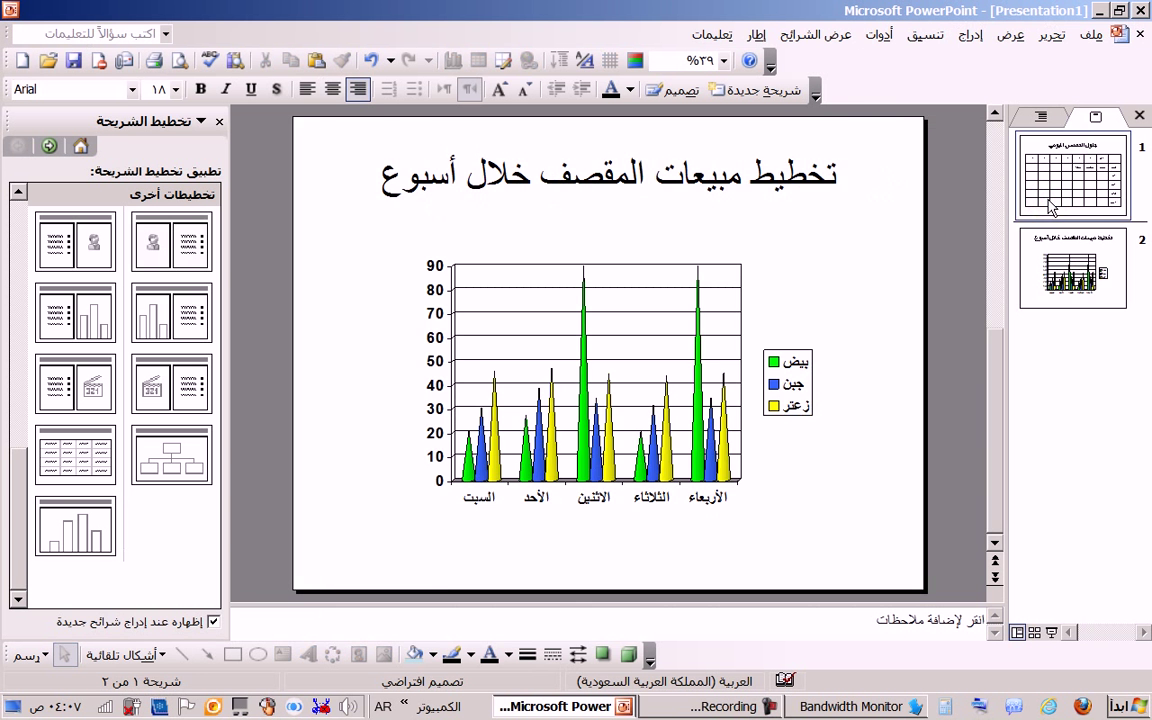
pyautogui.click(1046, 309)
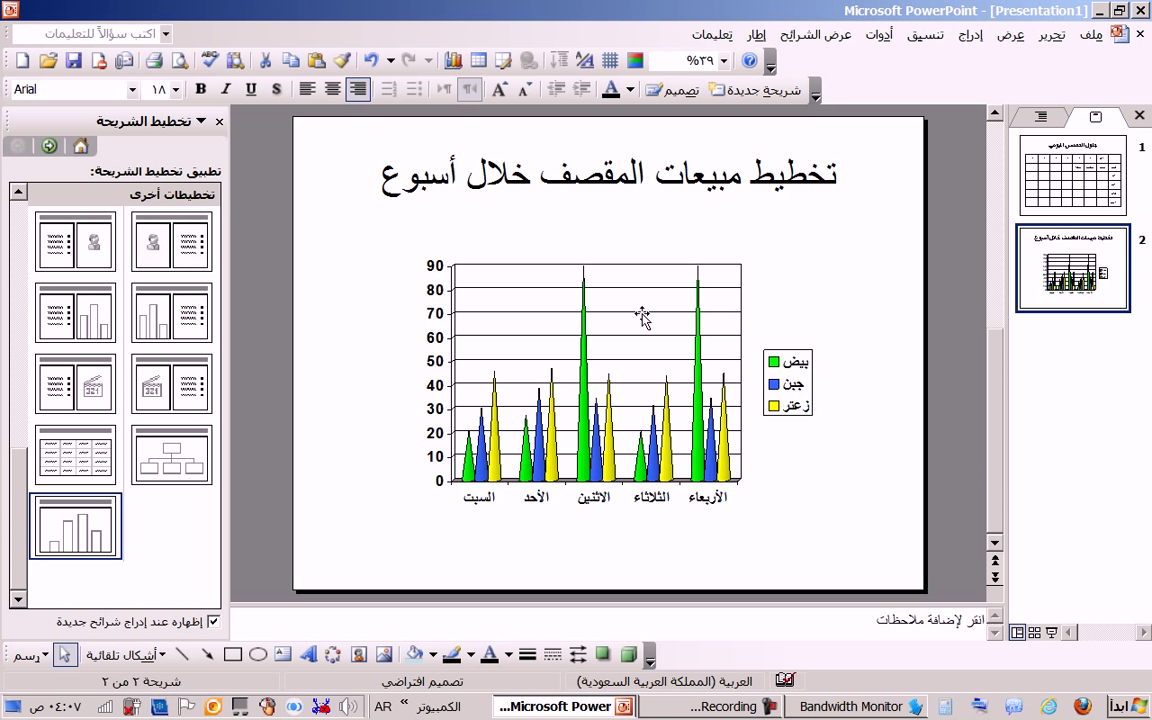
pyautogui.doubleClick(641, 399)
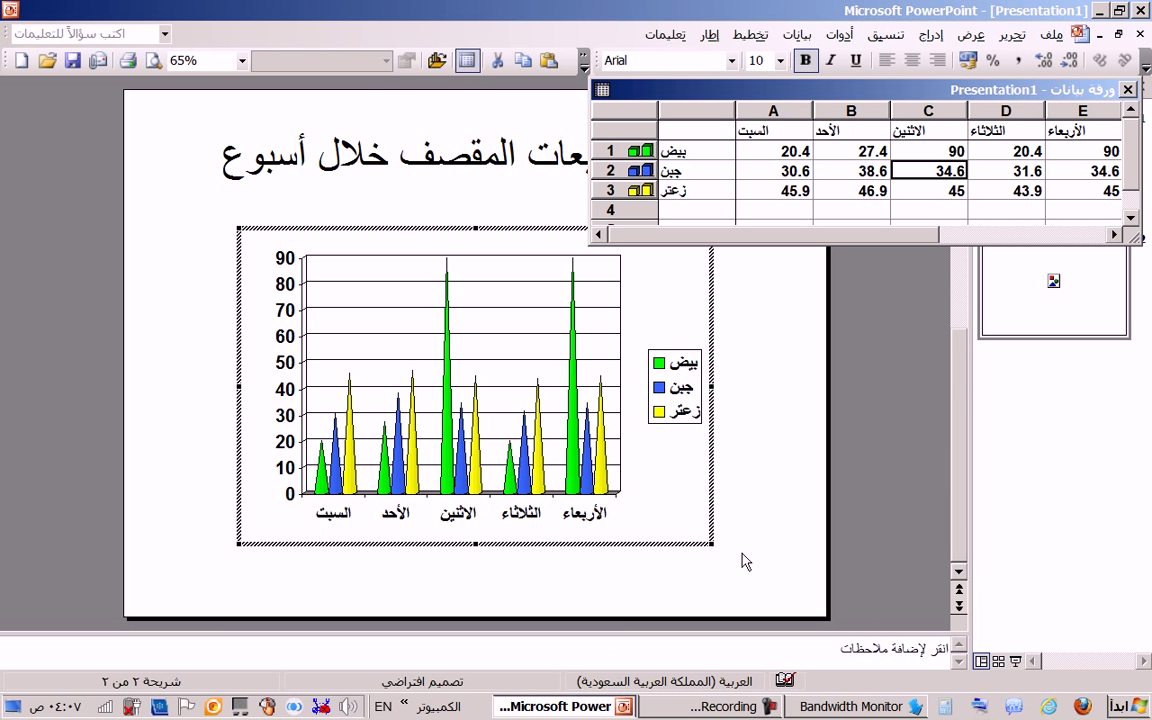
# Close the datasheet and exit chart editing, leaving the finished cone chart on slide 2.
pyautogui.click(1129, 90)
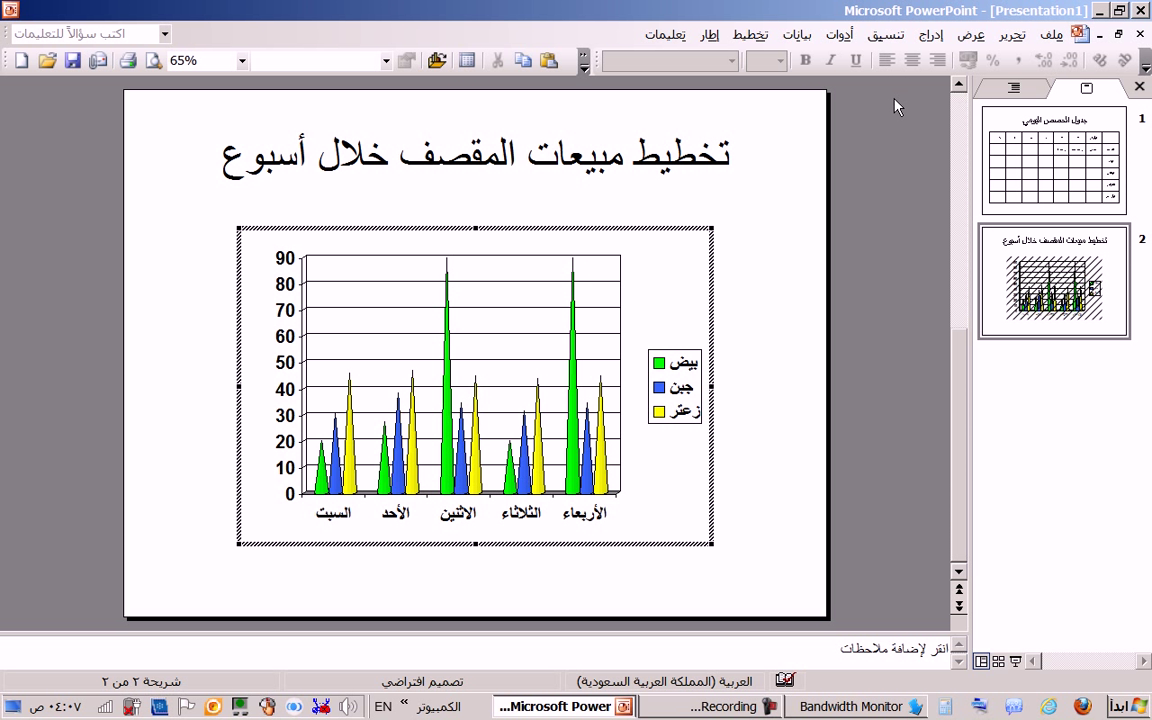
pyautogui.click(807, 45)
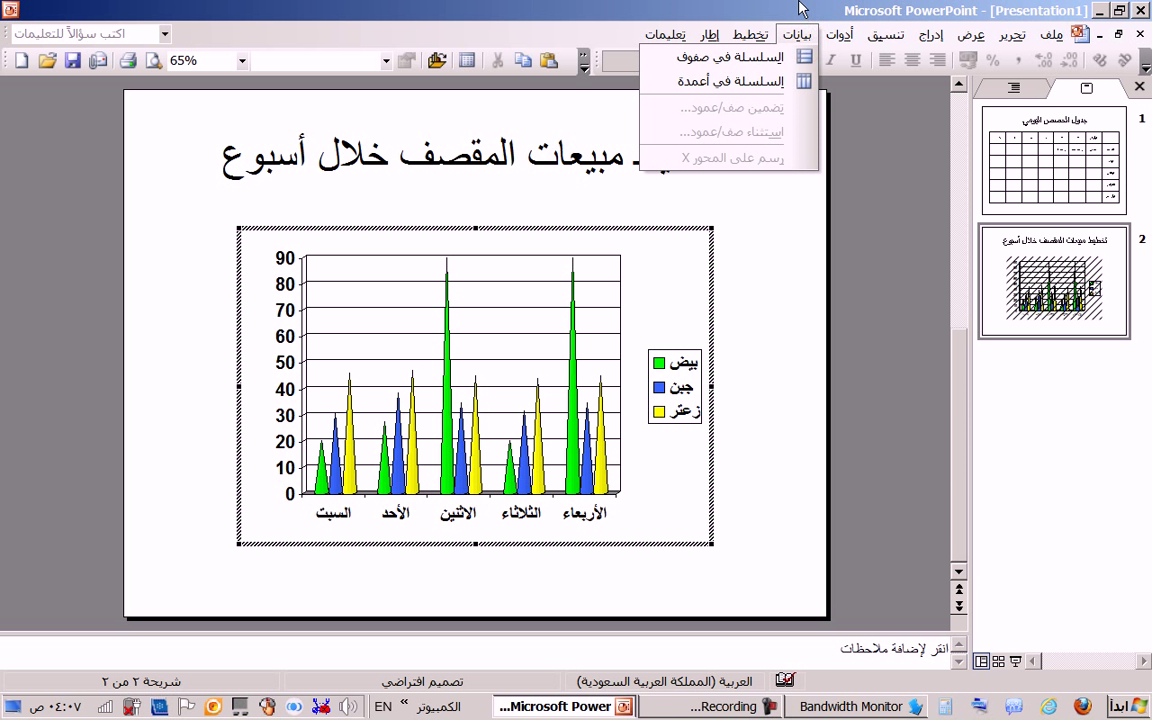
pyautogui.click(720, 9)
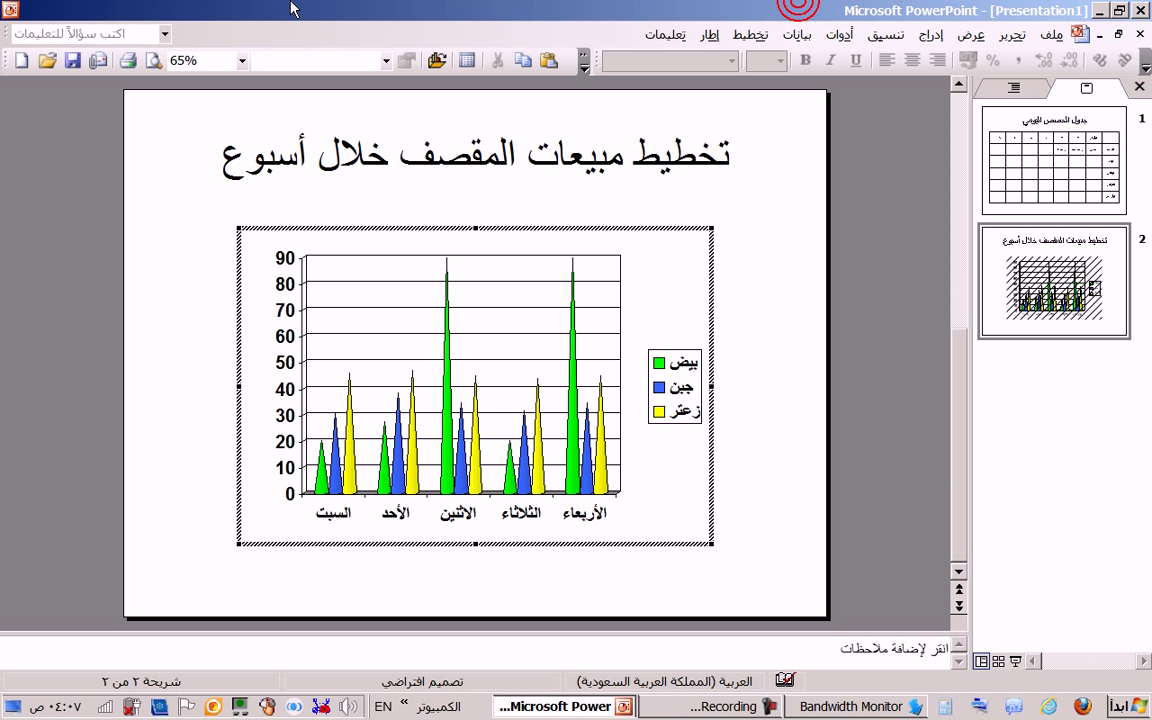
pyautogui.click(475, 66)
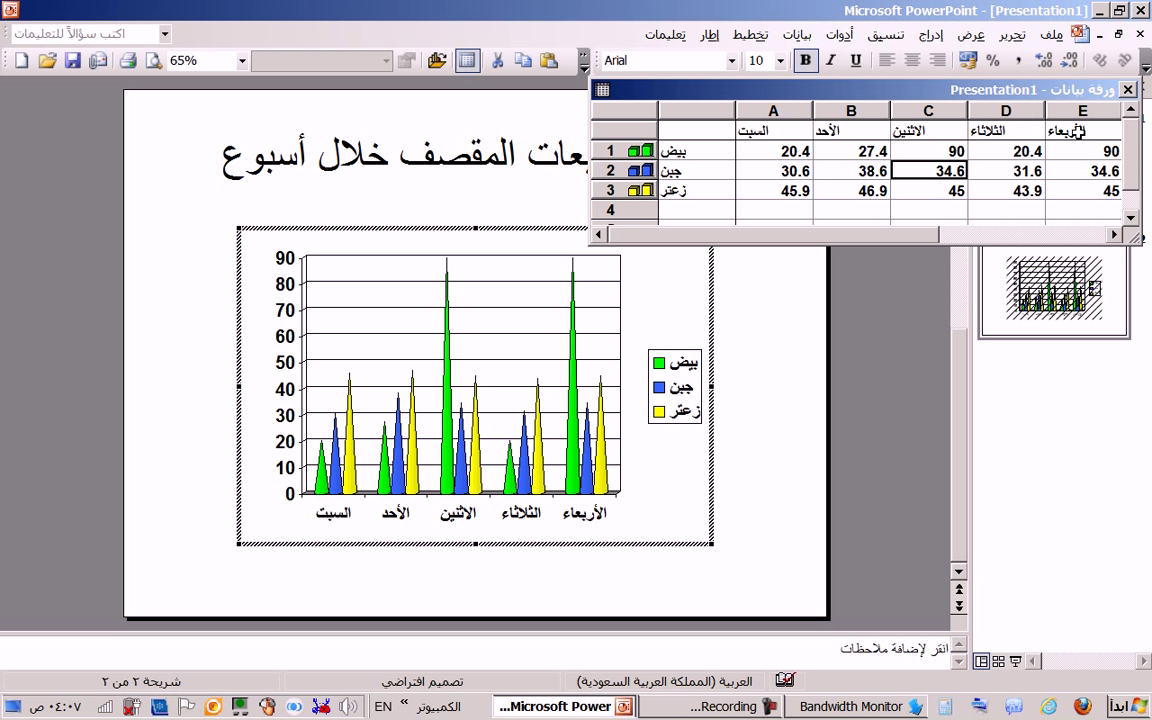
pyautogui.click(1127, 89)
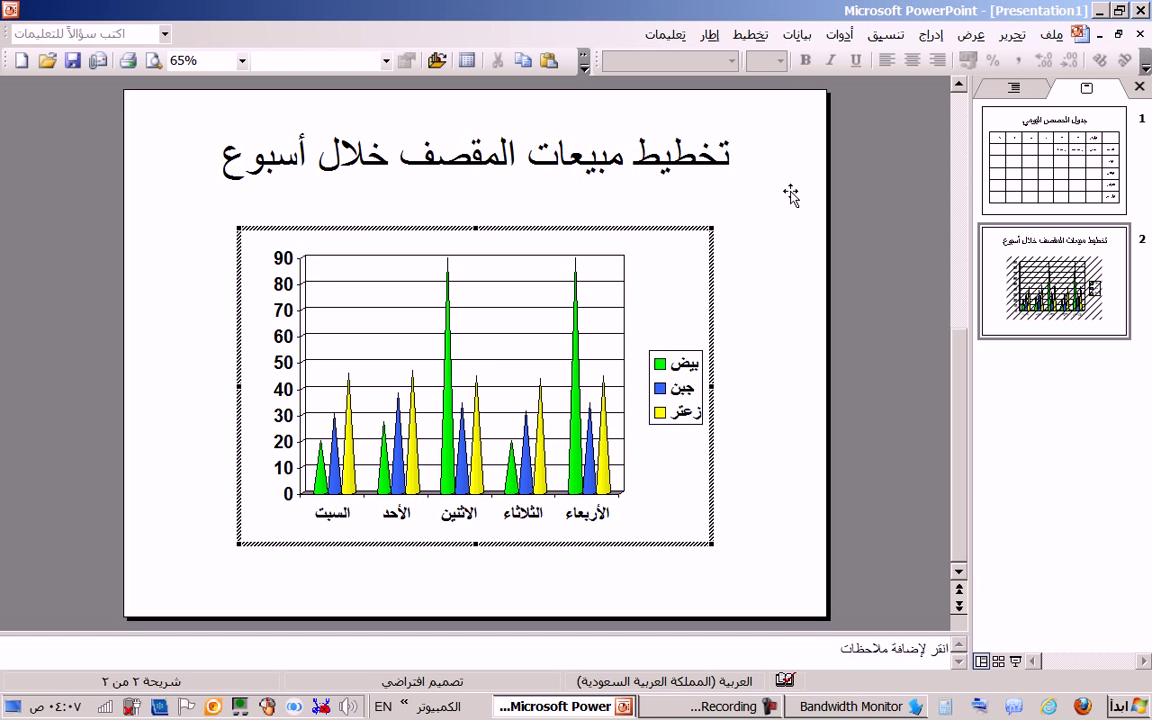
pyautogui.click(1040, 295)
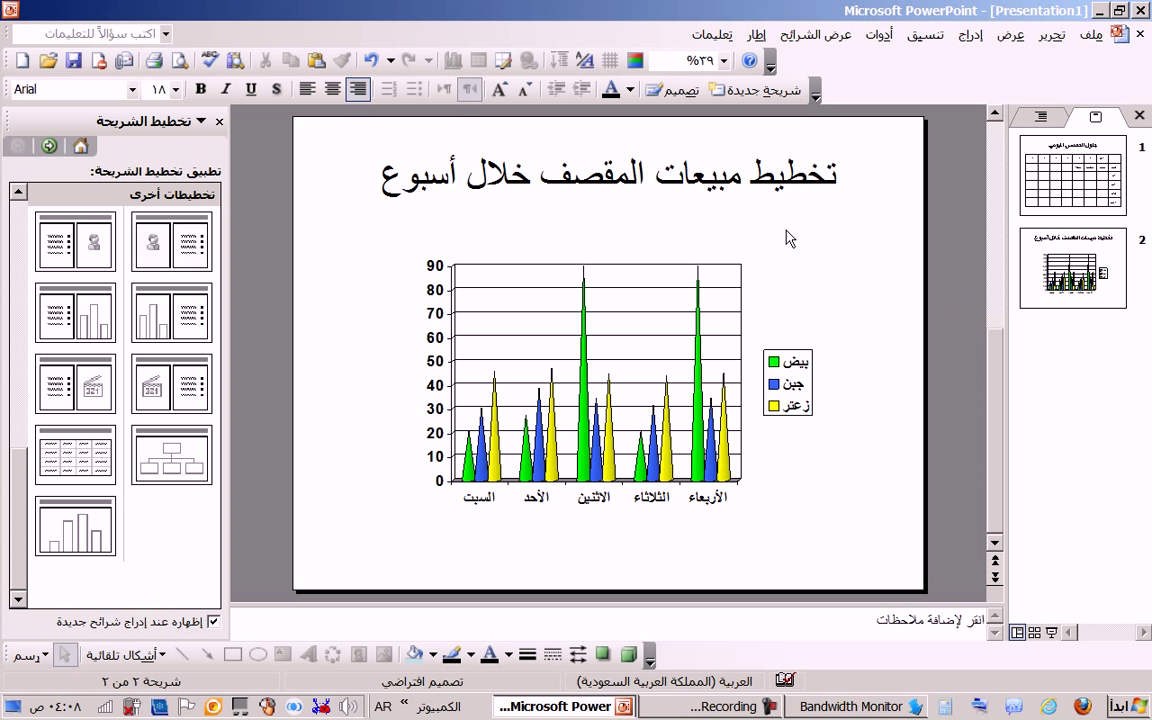
pyautogui.click(1055, 350)
# Add slide 3 with the Title Only layout, titled 'أنواع السيارات حسب الحجم'.
pyautogui.click(785, 100)
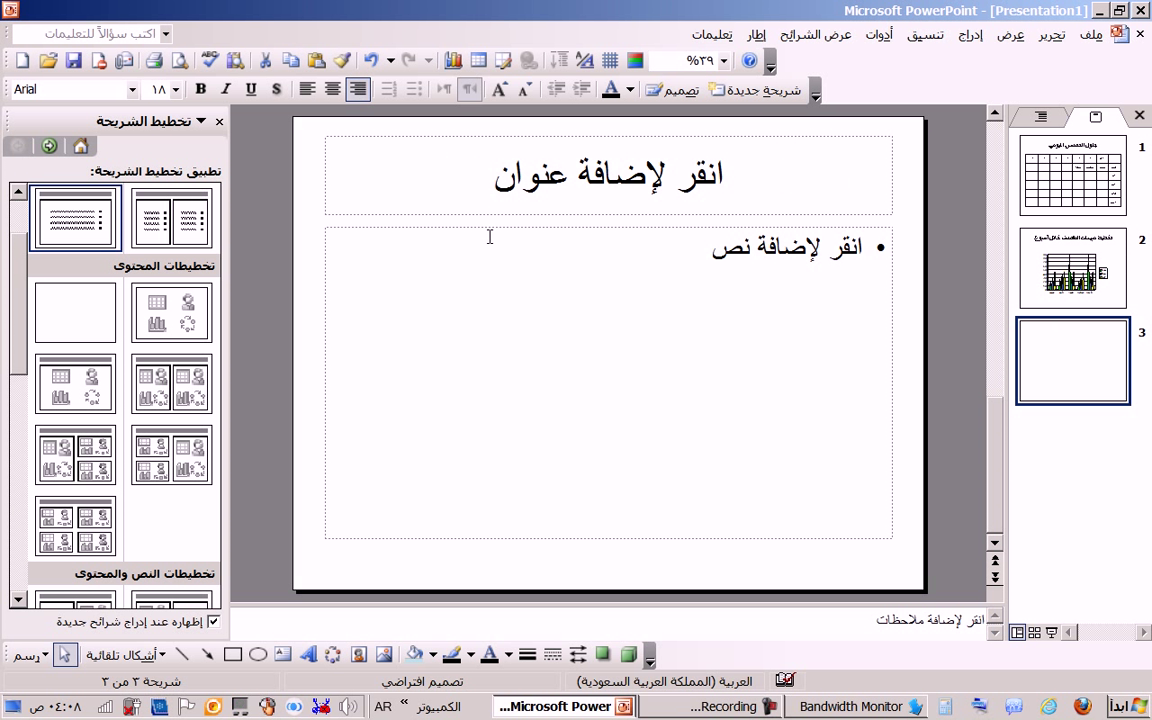
pyautogui.scroll(2, 25, 278)
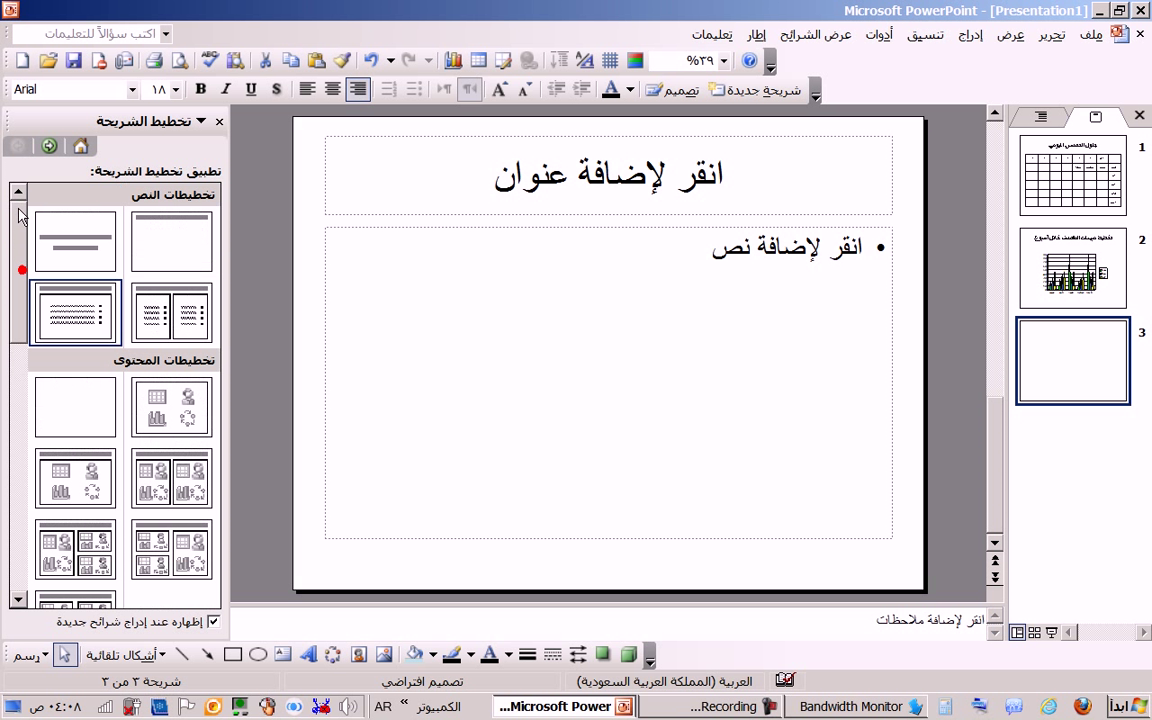
pyautogui.click(160, 242)
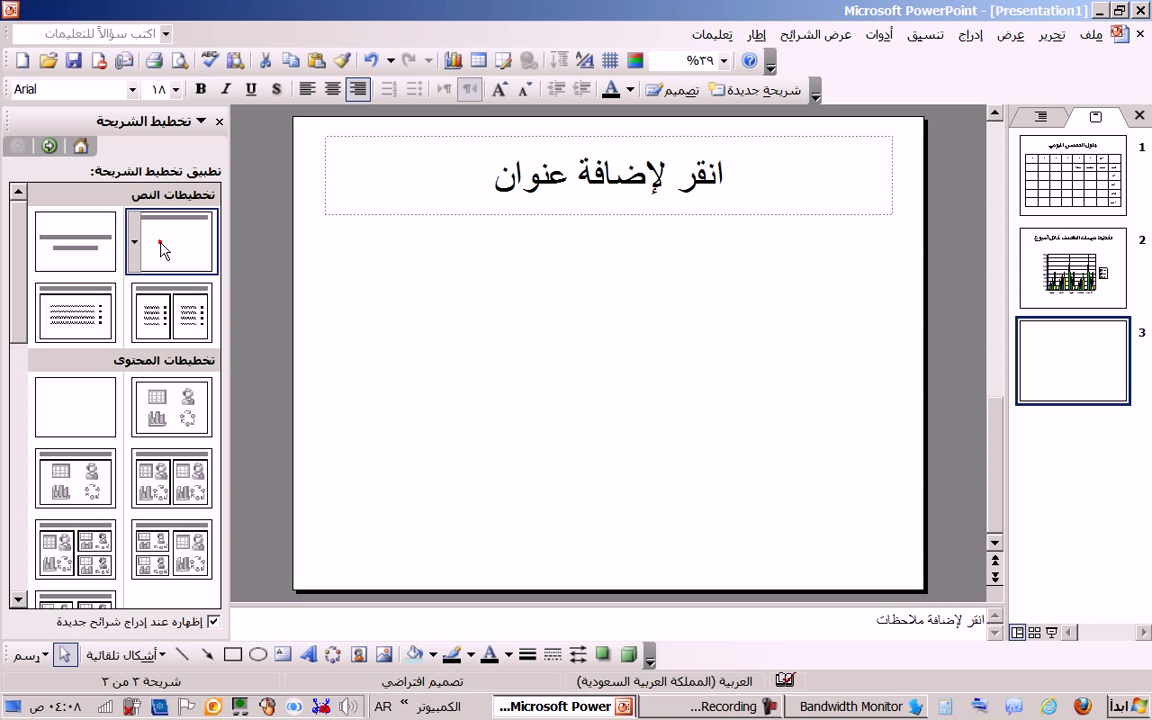
pyautogui.click(637, 160)
pyautogui.write('أنو')
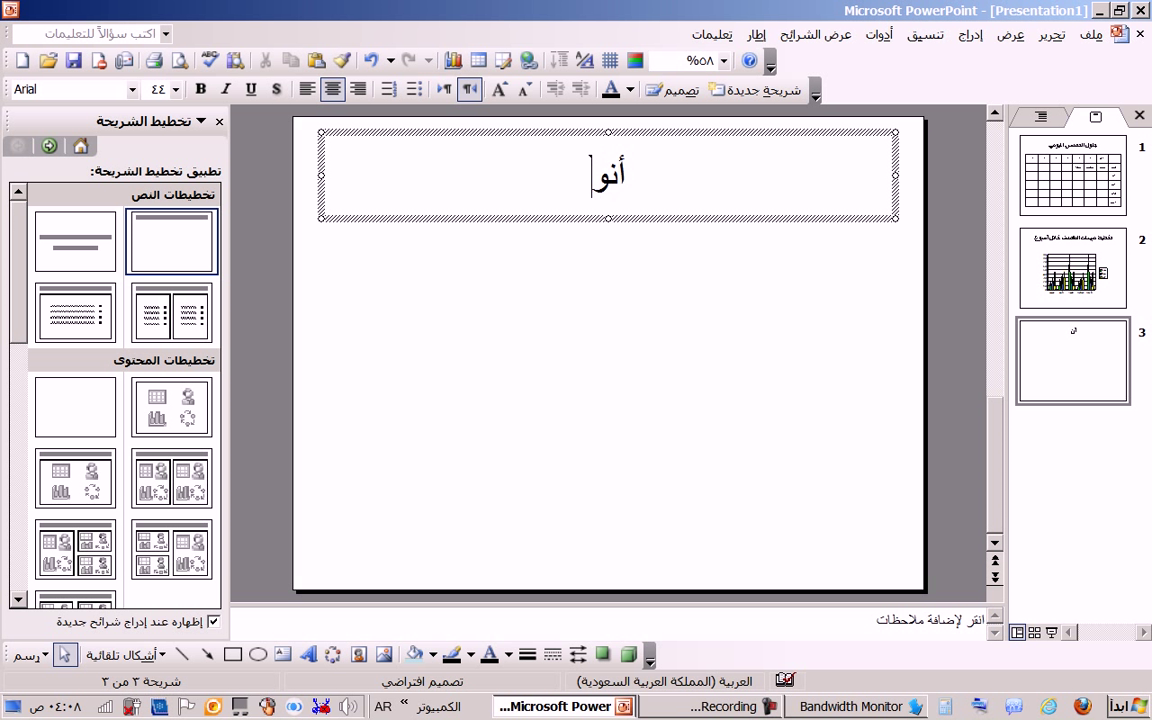
pyautogui.write('اع السيا')
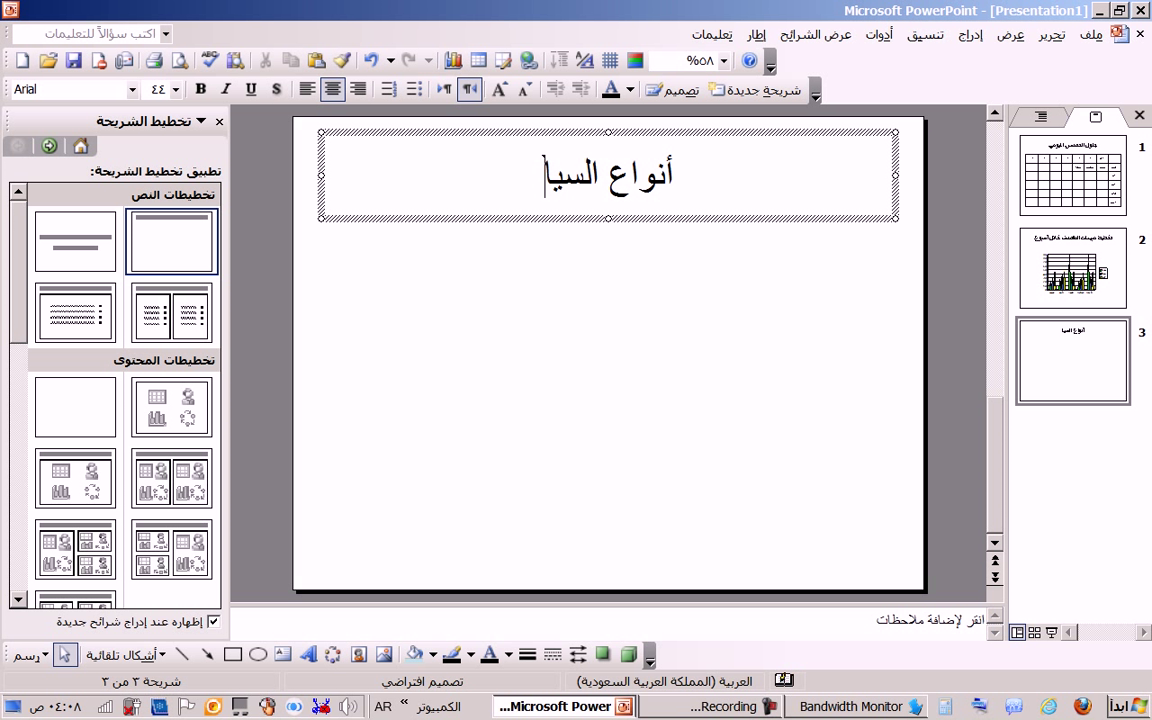
pyautogui.write('رات حسب الحجم')
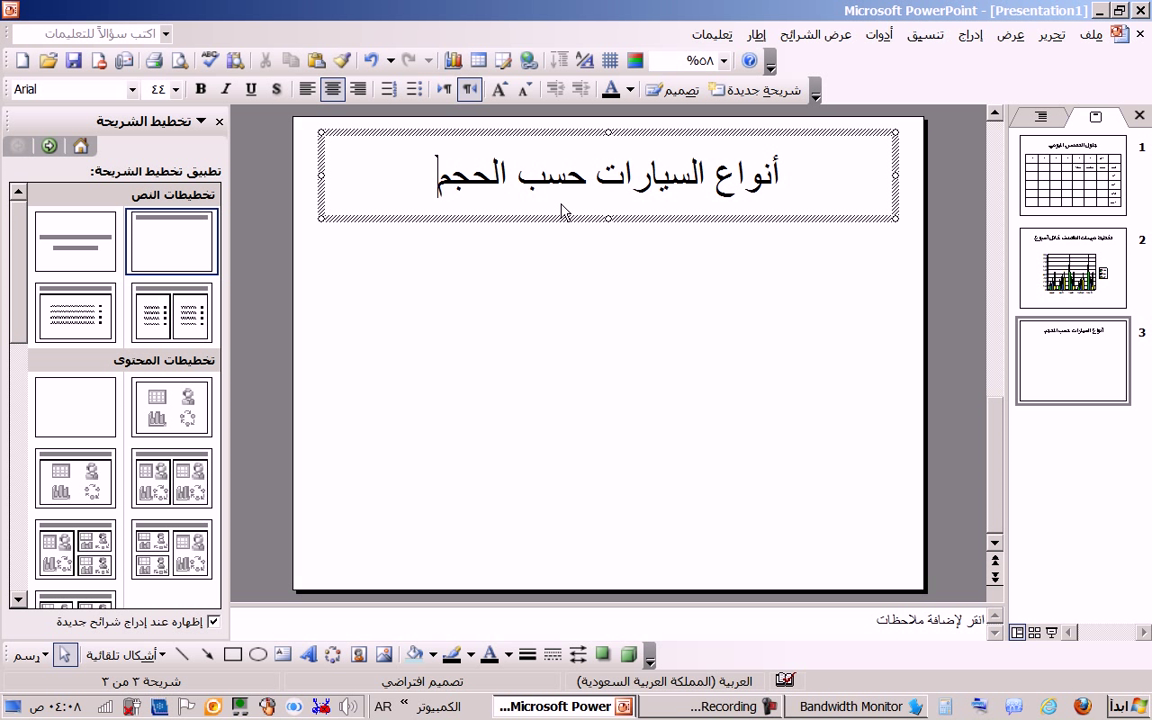
pyautogui.click(625, 280)
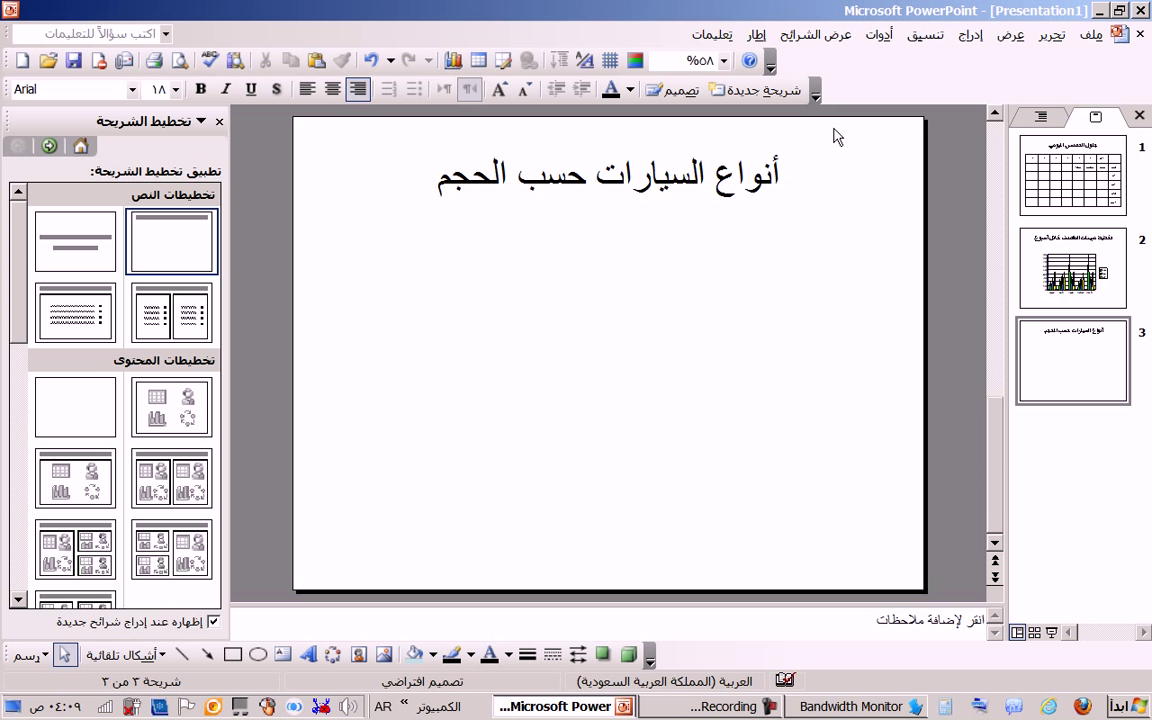
# Insert an Organization Chart diagram on slide 3 from the Diagram Gallery.
pyautogui.click(968, 34)
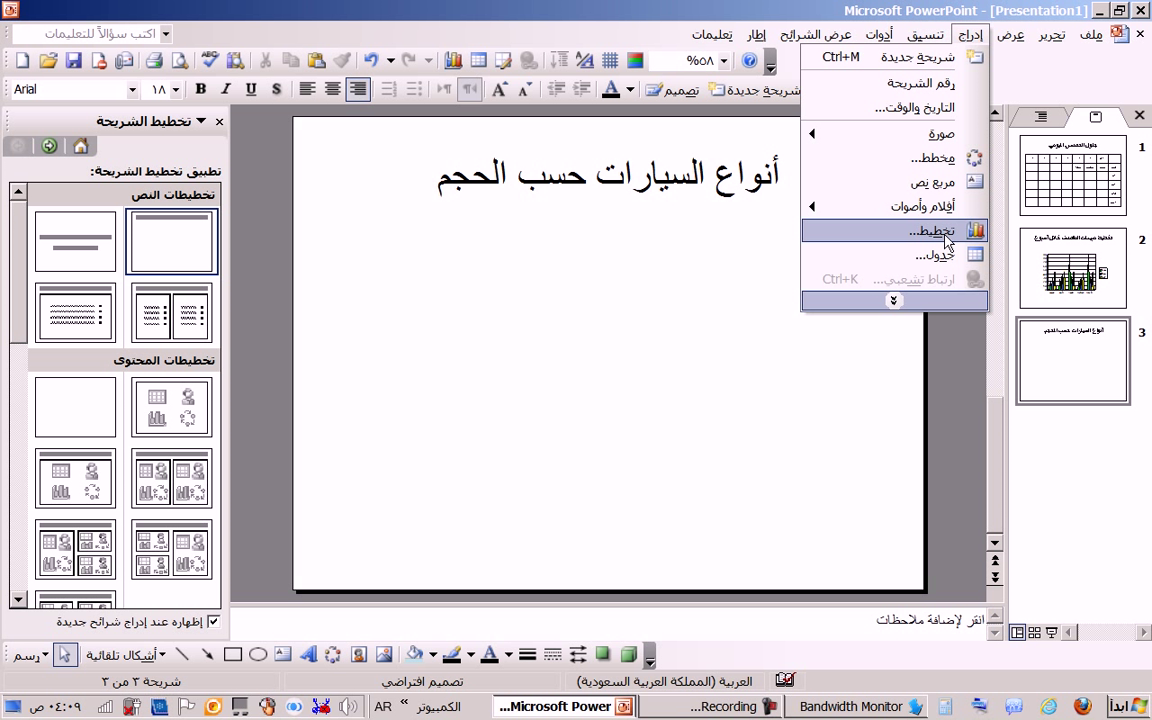
pyautogui.click(946, 162)
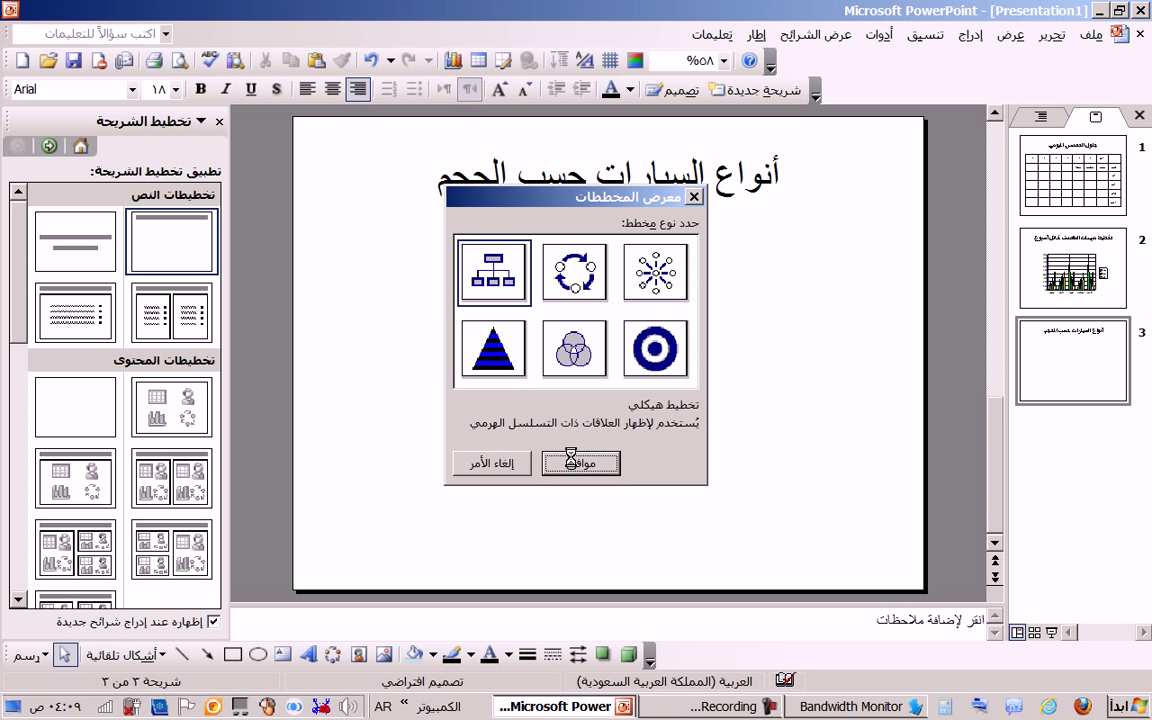
pyautogui.click(576, 463)
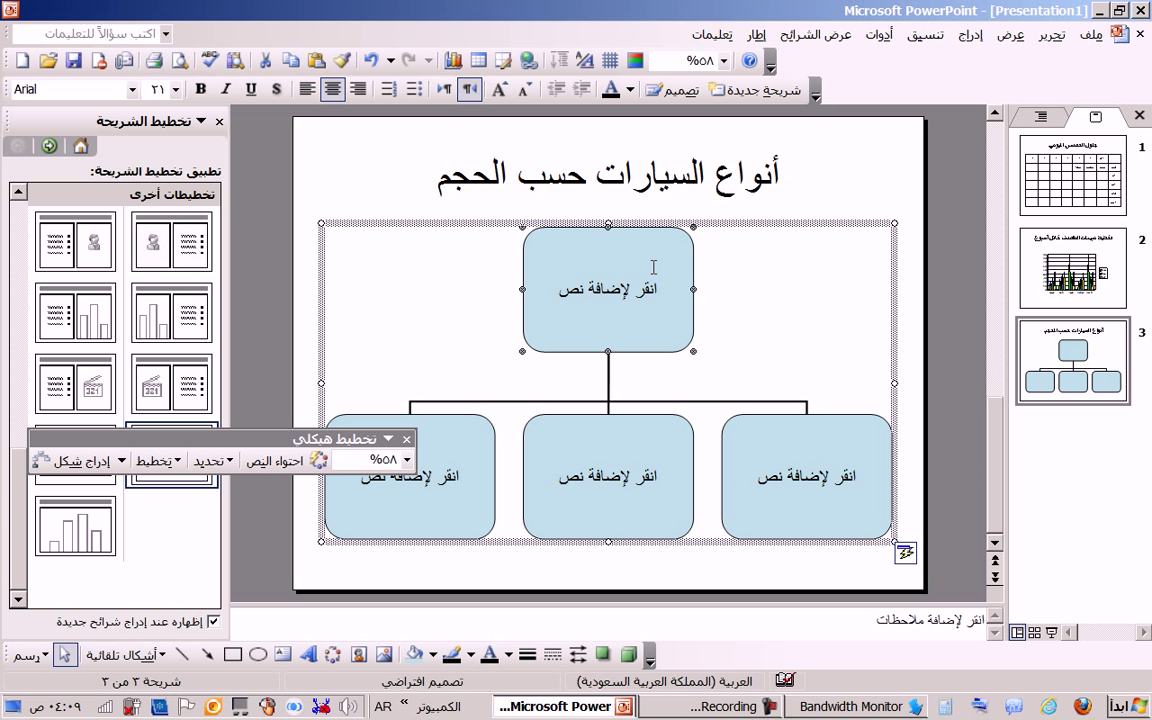
# Label the top box السيارات حسب الحجم and the lower right box الخصوصي - صغير.
pyautogui.click(634, 305)
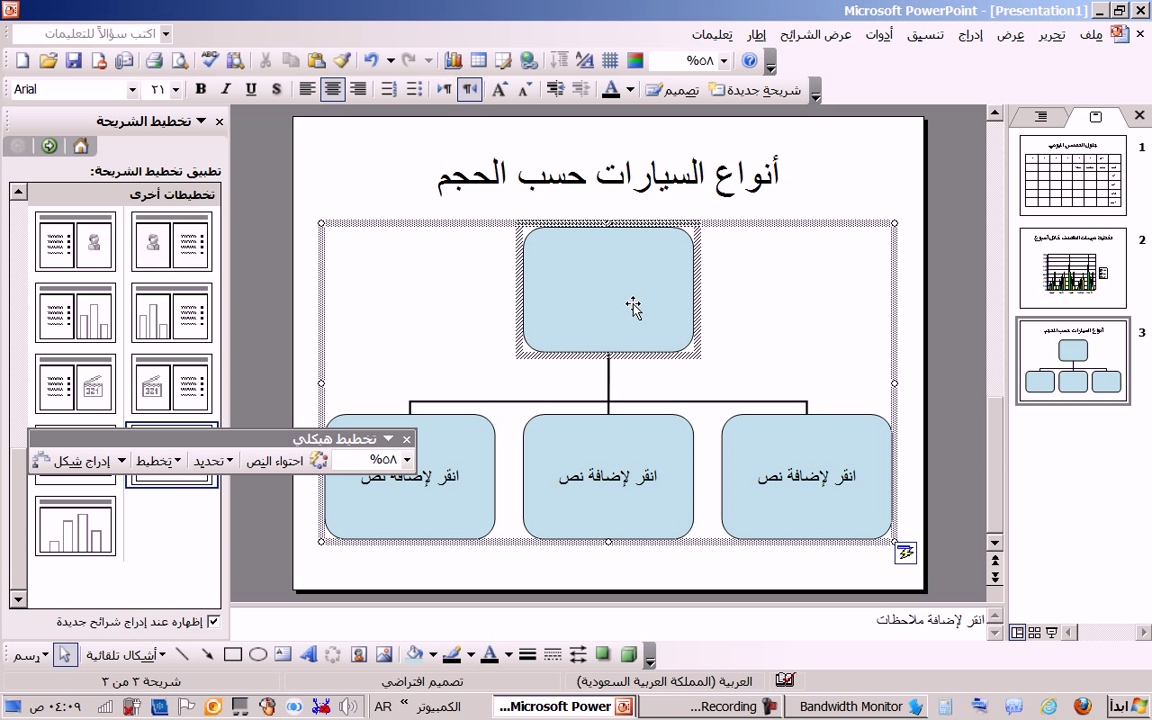
pyautogui.write('ال')
pyautogui.write('سيا')
pyautogui.write('حسب ال')
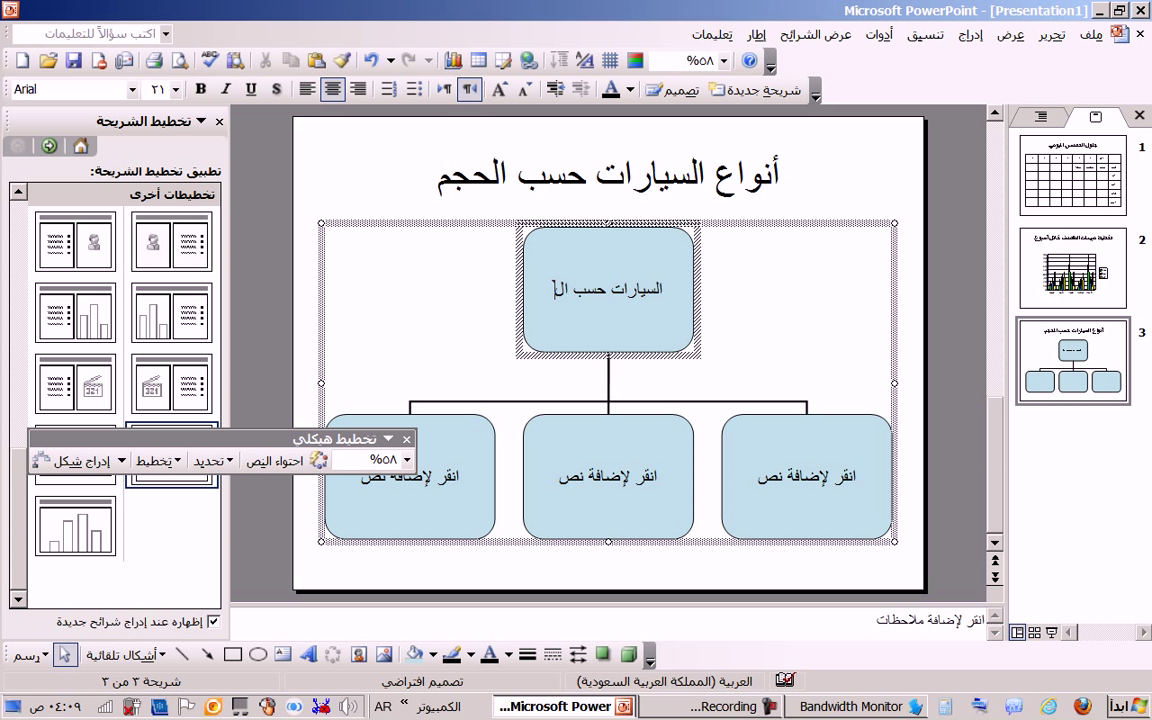
pyautogui.write('حجم')
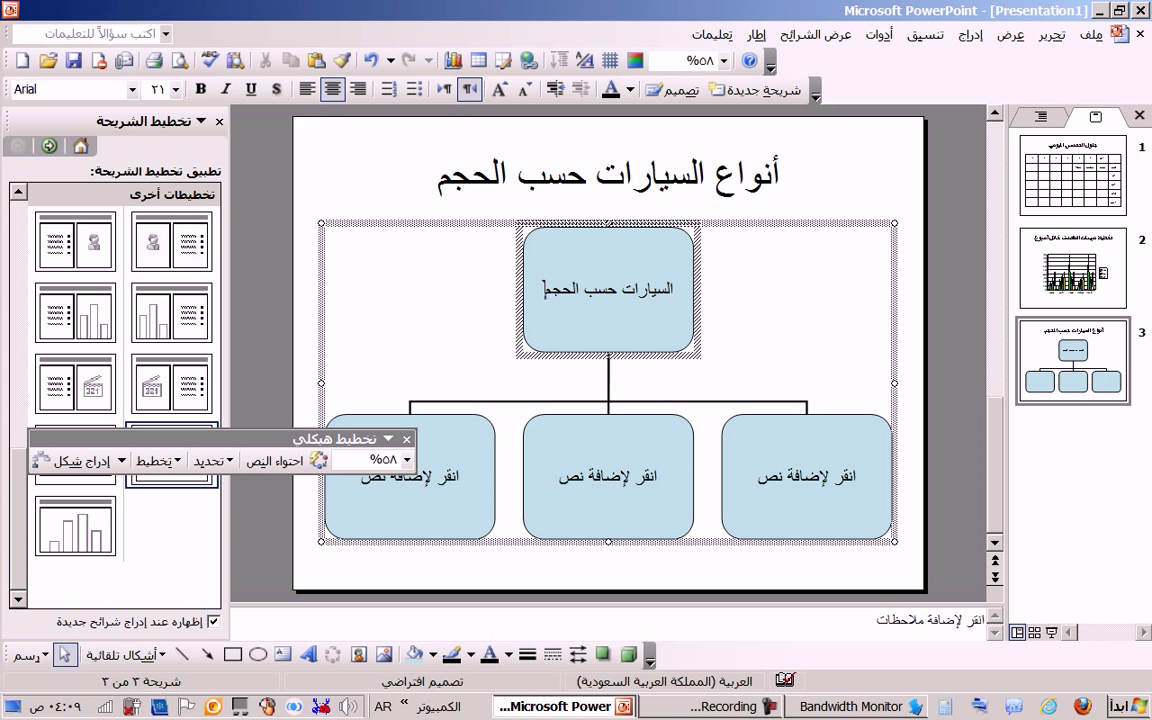
pyautogui.click(773, 457)
pyautogui.write('ال')
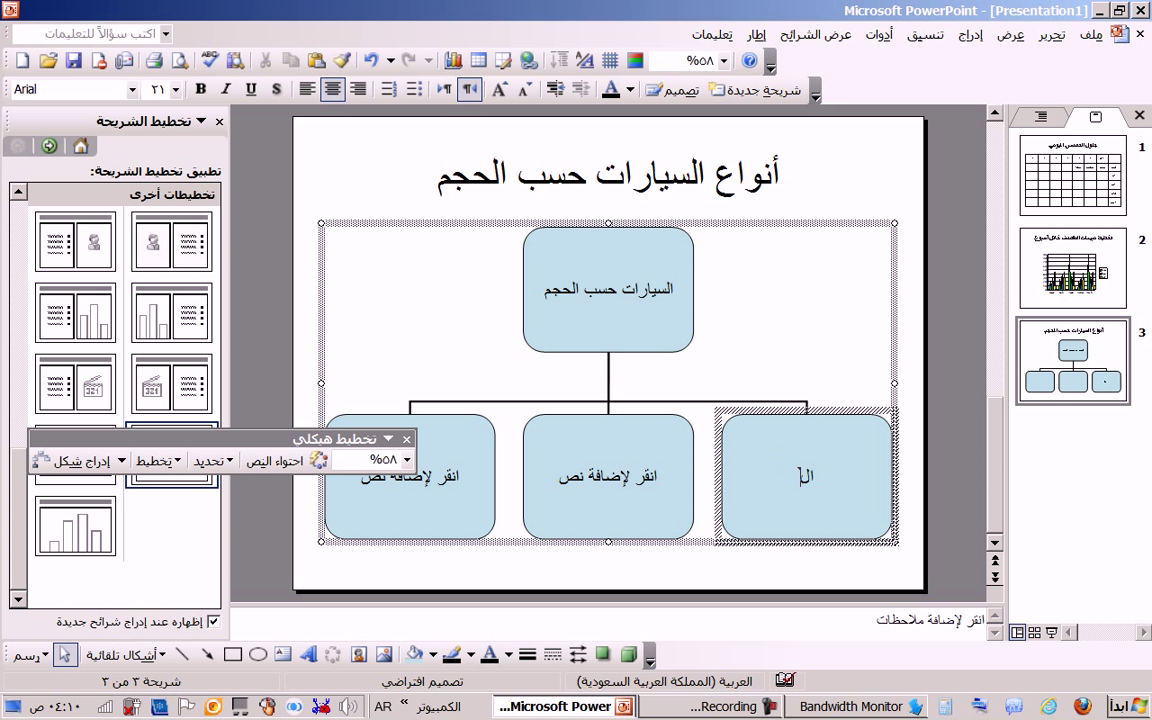
pyautogui.write('خصوصي - ص')
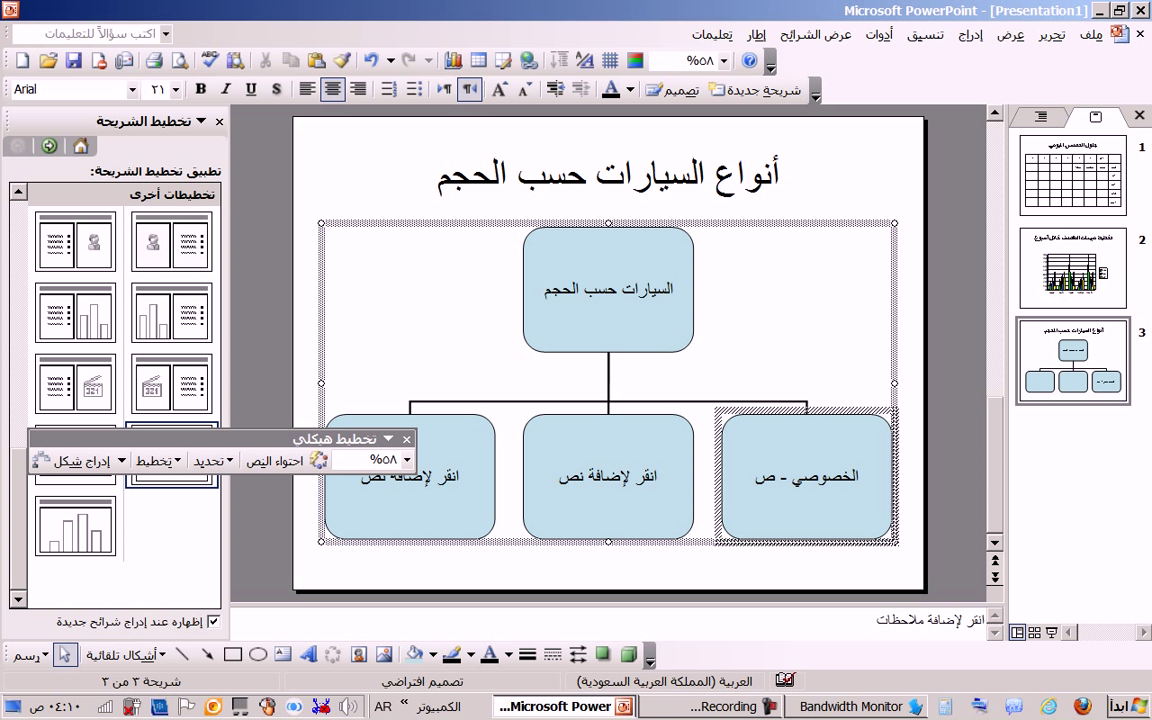
pyautogui.write('غيرة')
pyautogui.press('BackSpace')
# Label the middle lower box الخصوصي - عائلي and the left lower box النقل.
pyautogui.click(640, 463)
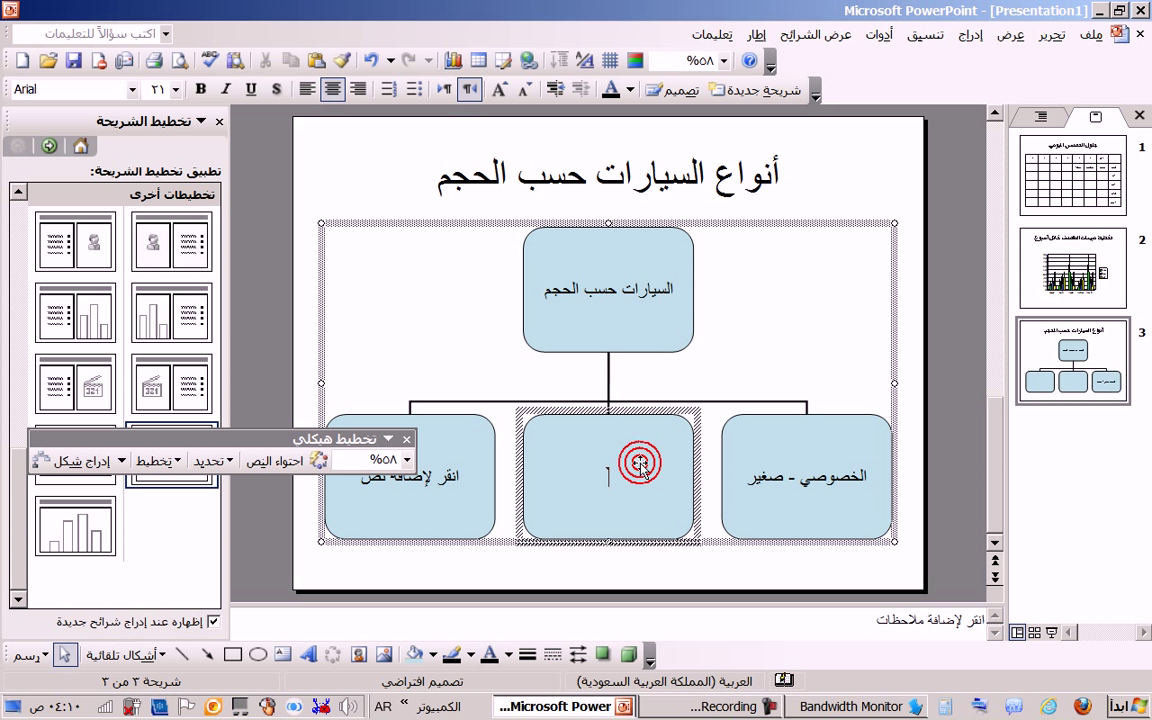
pyautogui.write('الخصوص')
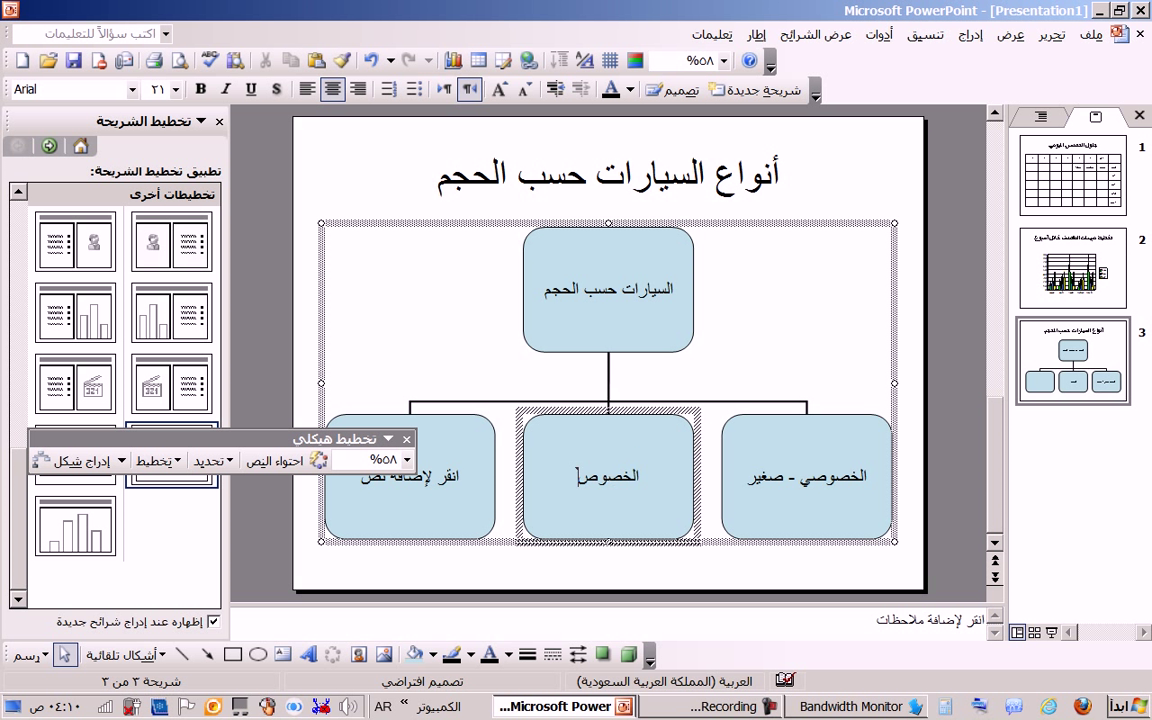
pyautogui.write('ي - عائلي')
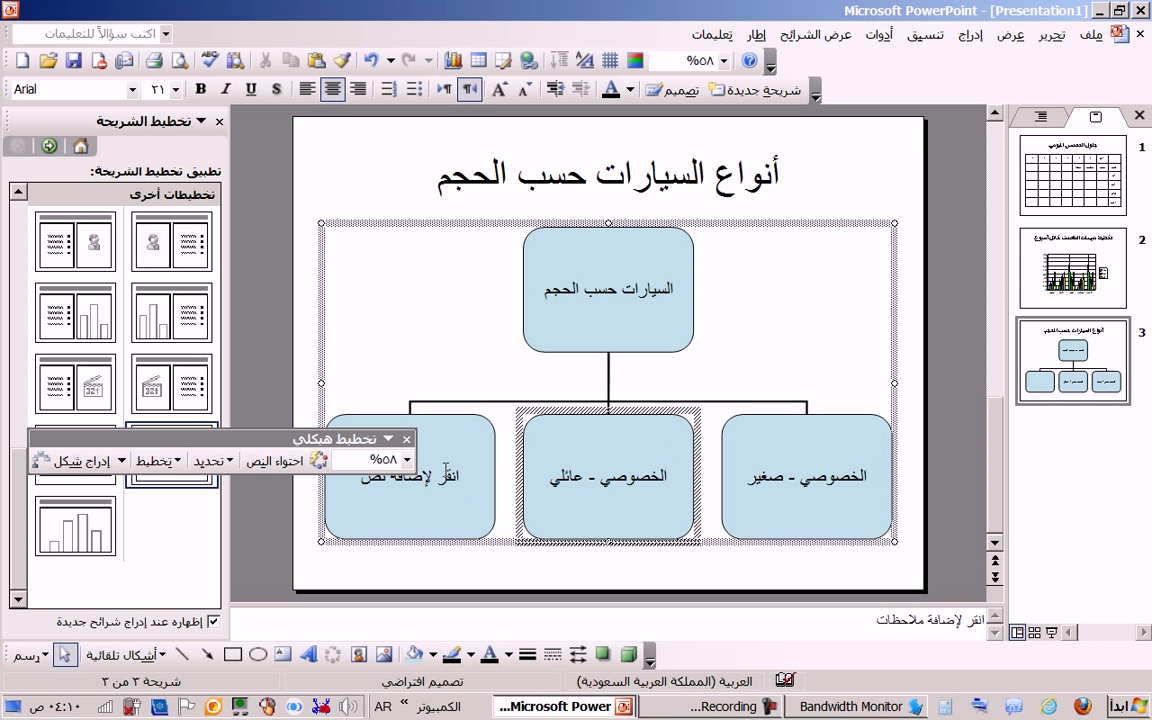
pyautogui.click(446, 470)
pyautogui.write('الخص')
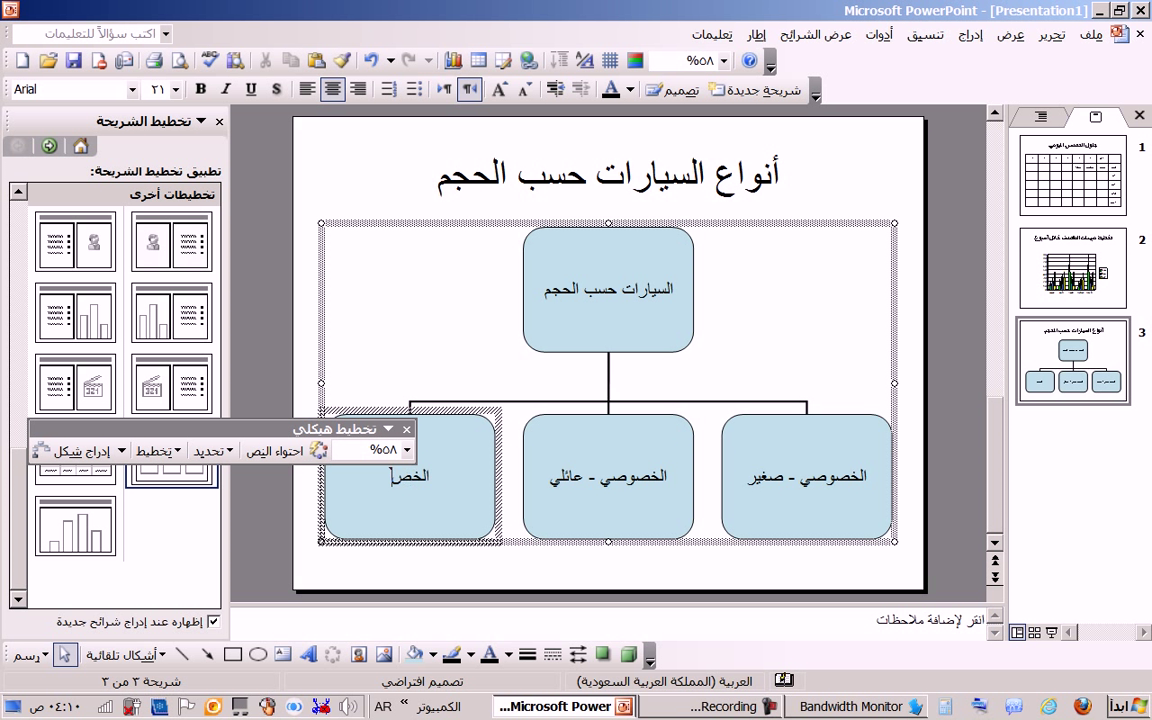
pyautogui.write('وصي')
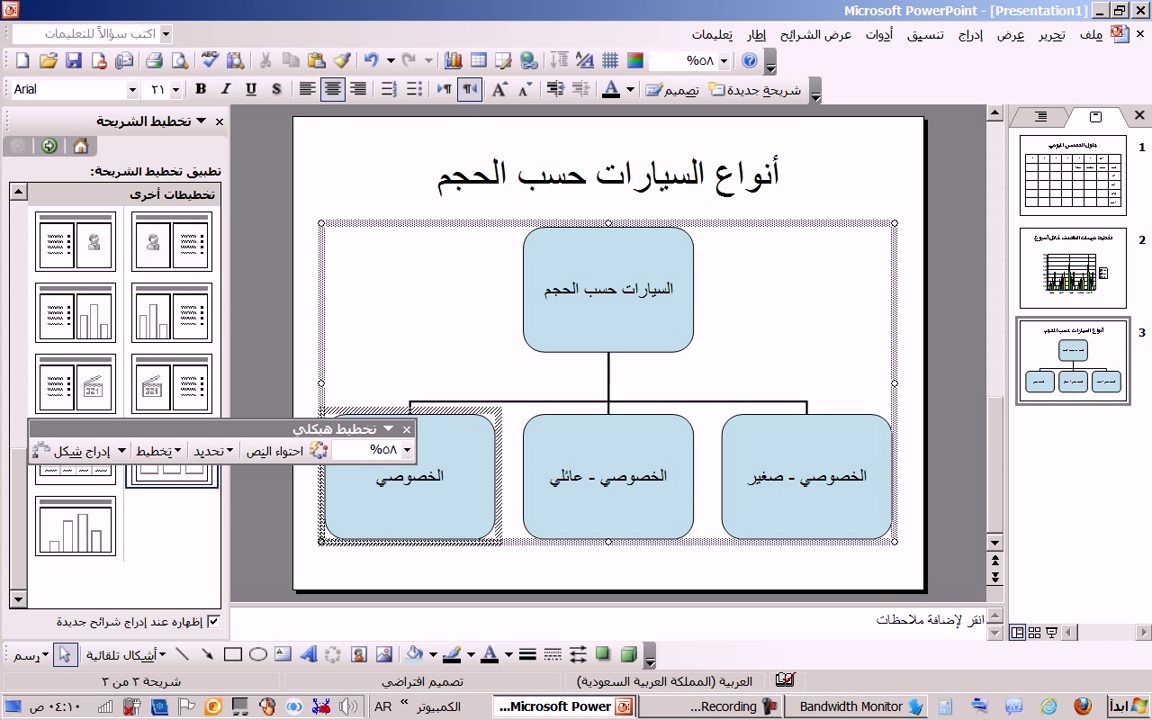
pyautogui.moveTo(348, 430); pyautogui.dragTo(366, 186)
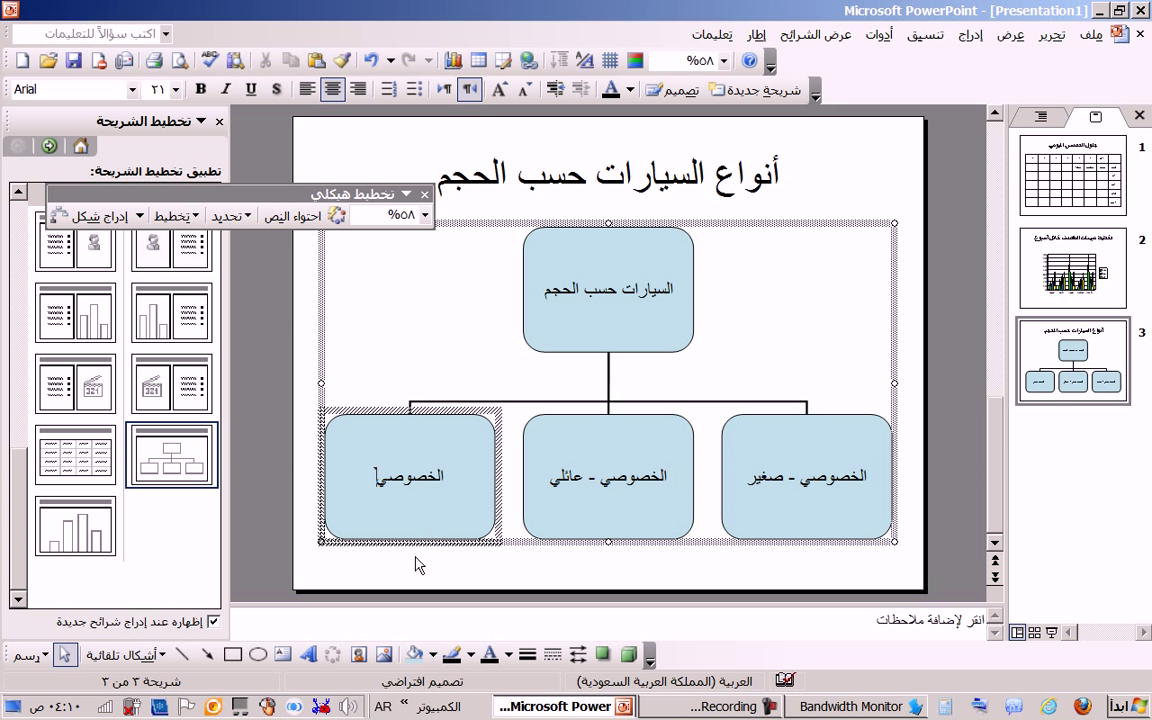
pyautogui.press('BackSpace')
pyautogui.press('BackSpace')
pyautogui.press('BackSpace')
pyautogui.press('BackSpace')
pyautogui.press('BackSpace')
pyautogui.write('نقل')
# Add four subordinates under الخصوصي - صغير and set its layout to Left Hanging.
pyautogui.rightClick(758, 430)
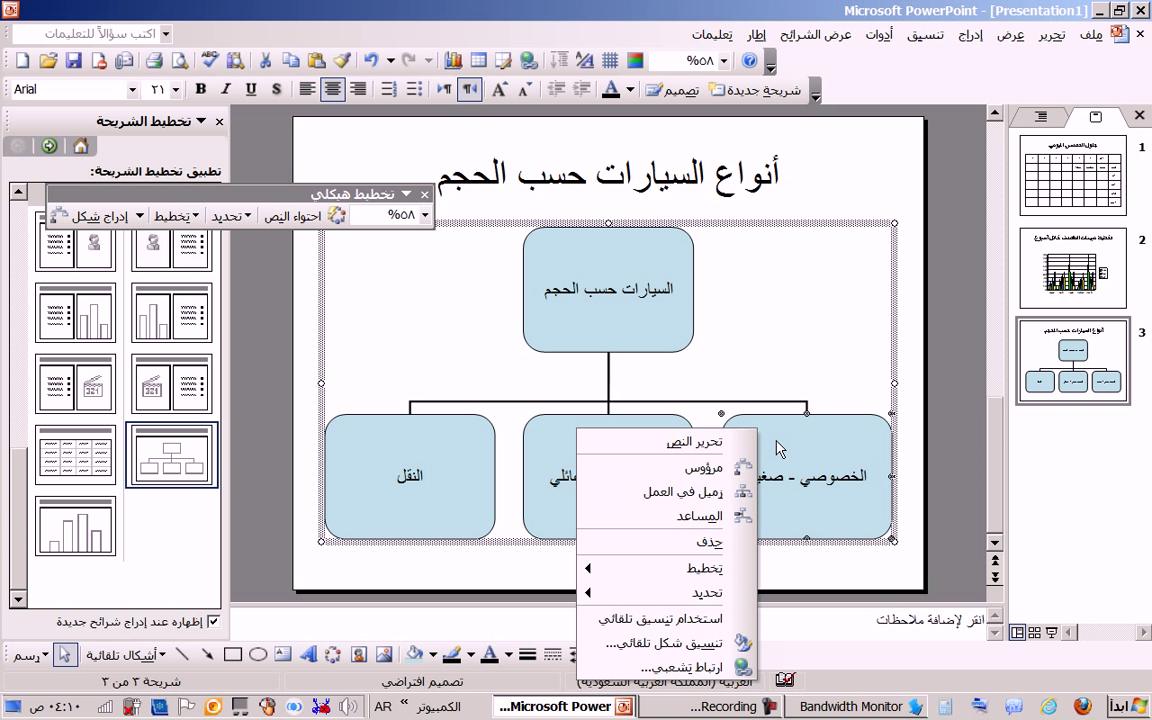
pyautogui.rightClick(778, 450)
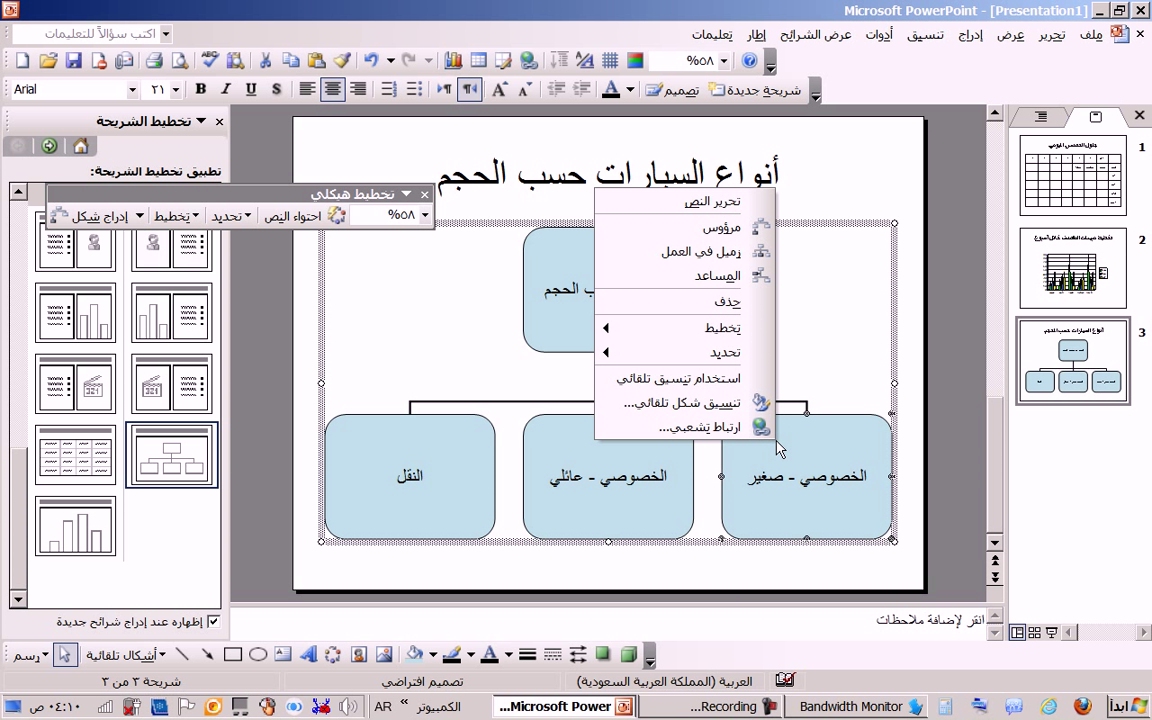
pyautogui.click(757, 246)
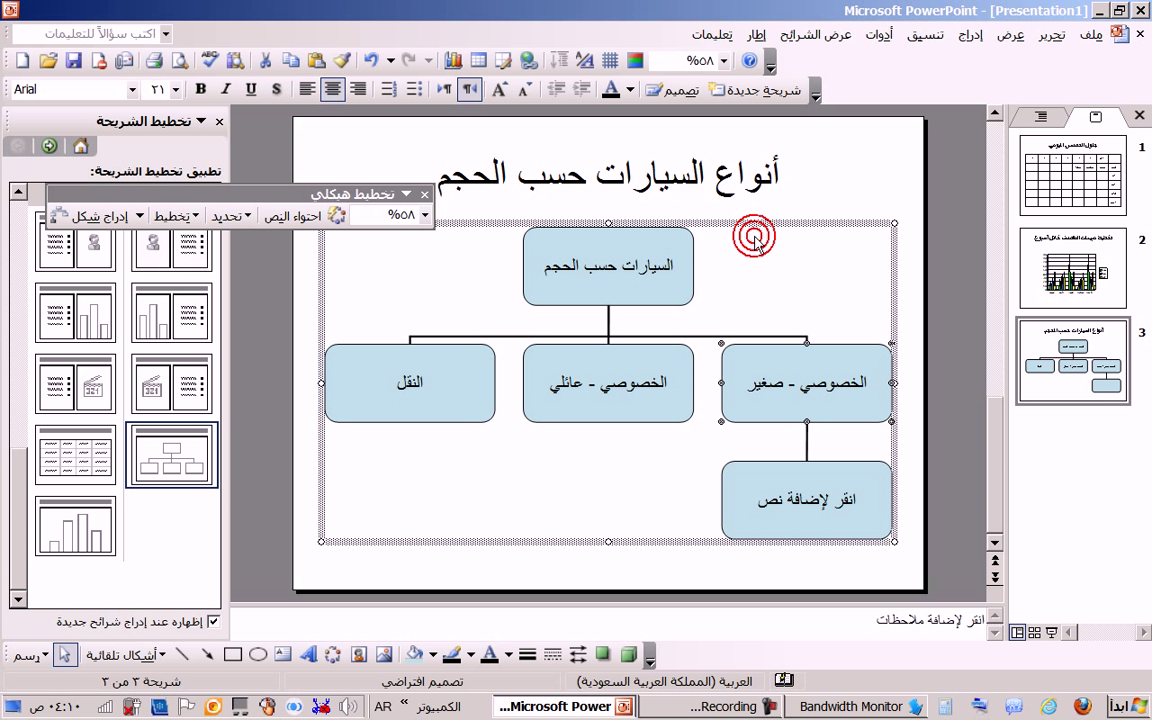
pyautogui.rightClick(752, 352)
pyautogui.click(727, 385)
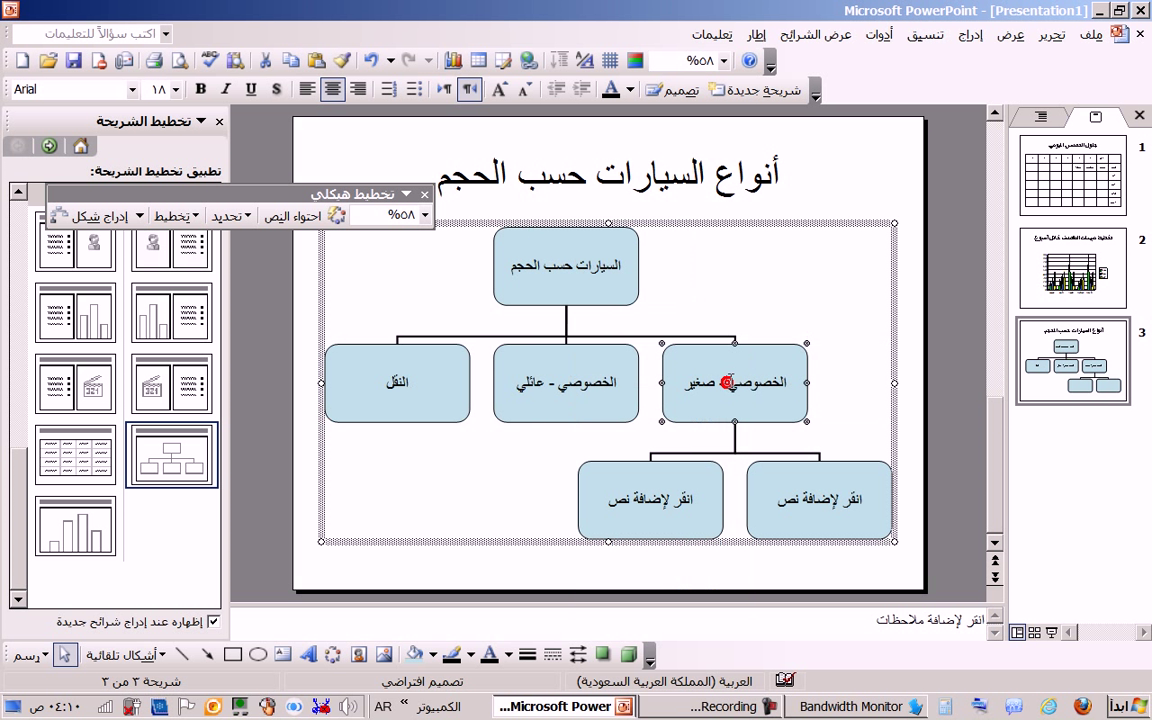
pyautogui.rightClick(672, 362)
pyautogui.click(697, 395)
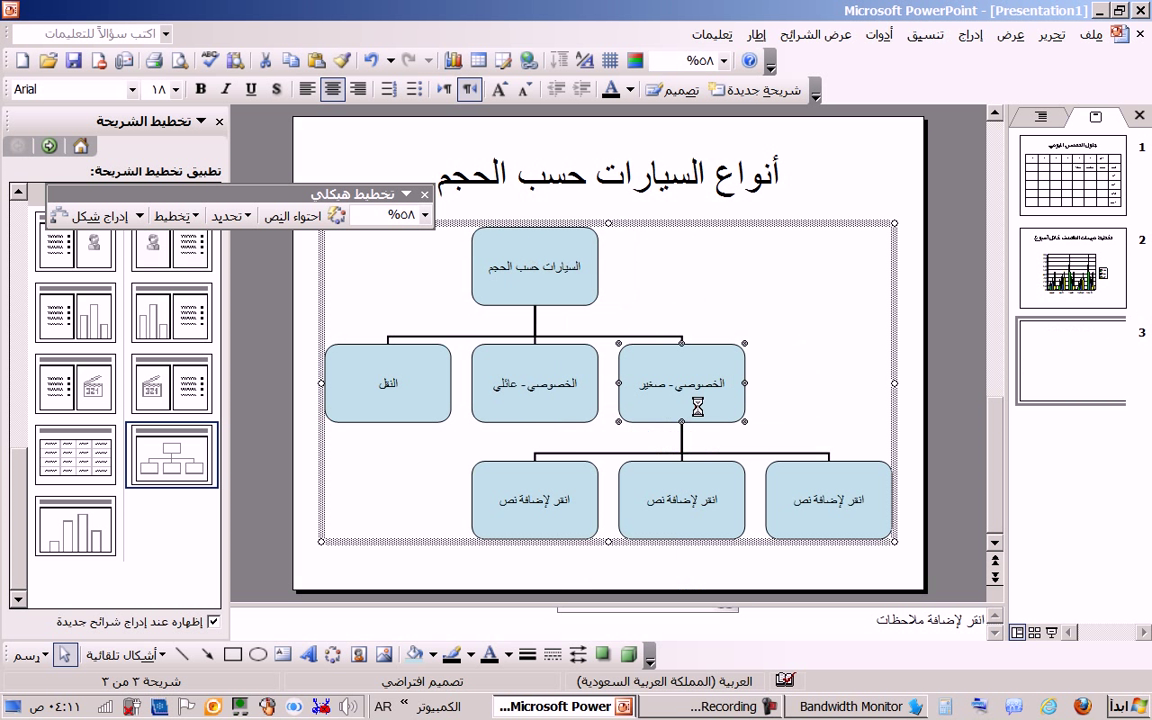
pyautogui.rightClick(690, 367)
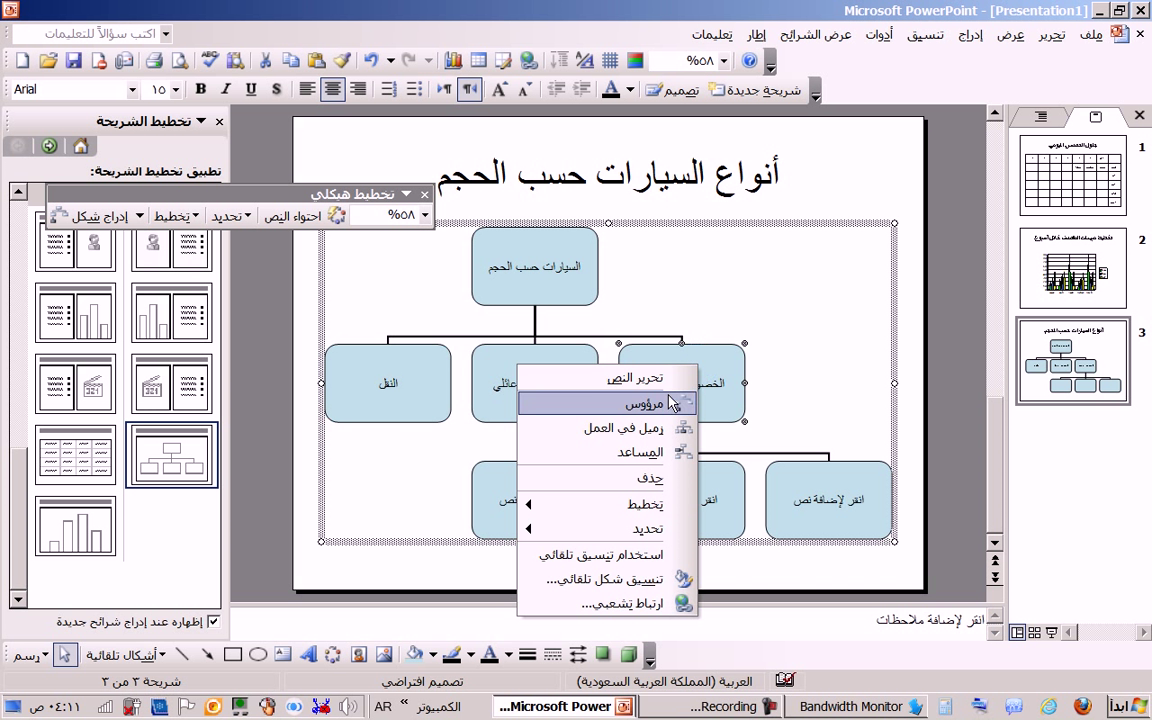
pyautogui.click(672, 402)
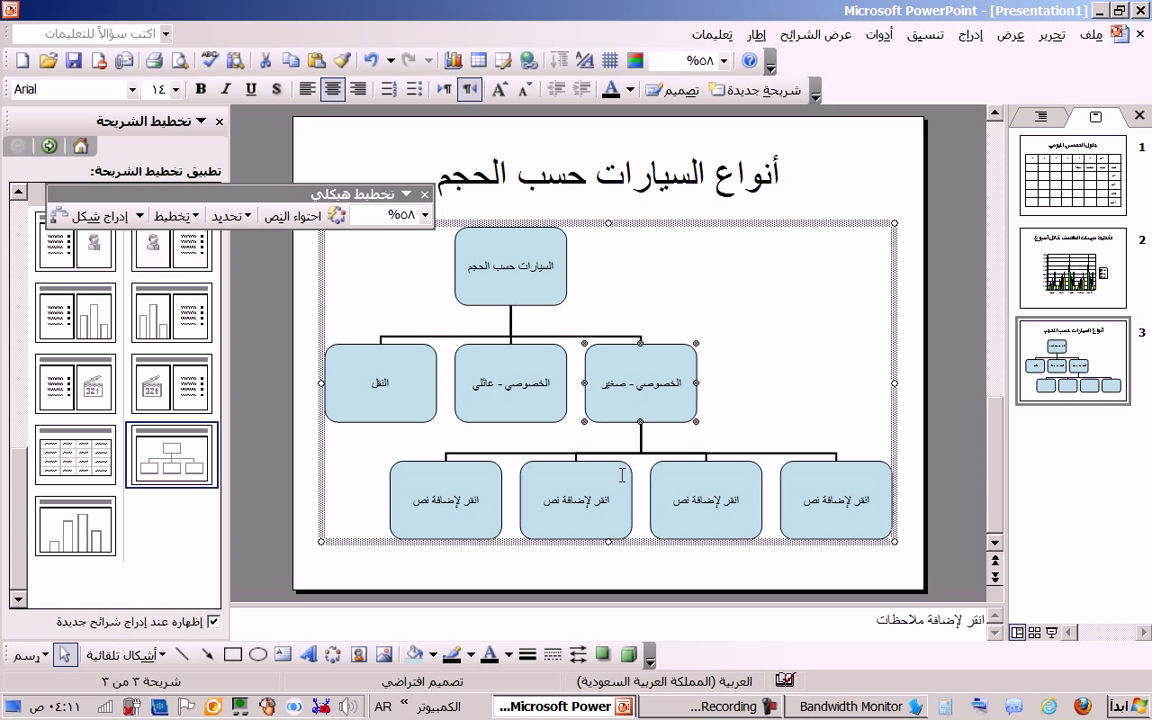
pyautogui.rightClick(656, 354)
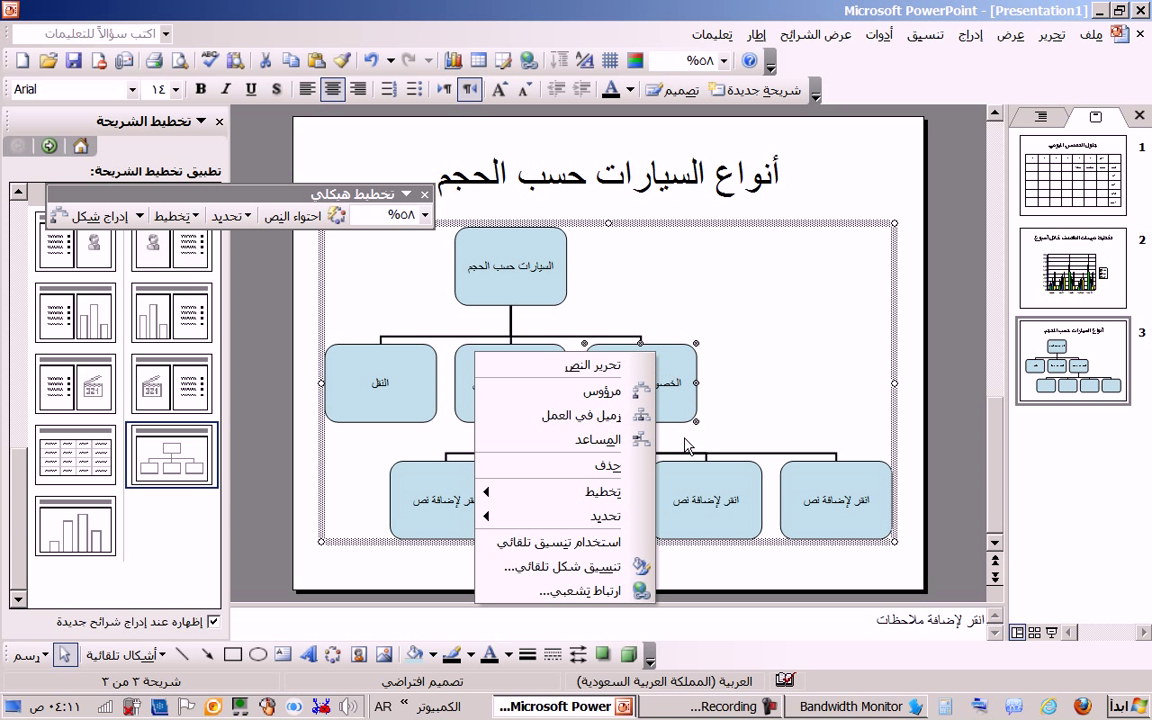
pyautogui.moveTo(592, 501)
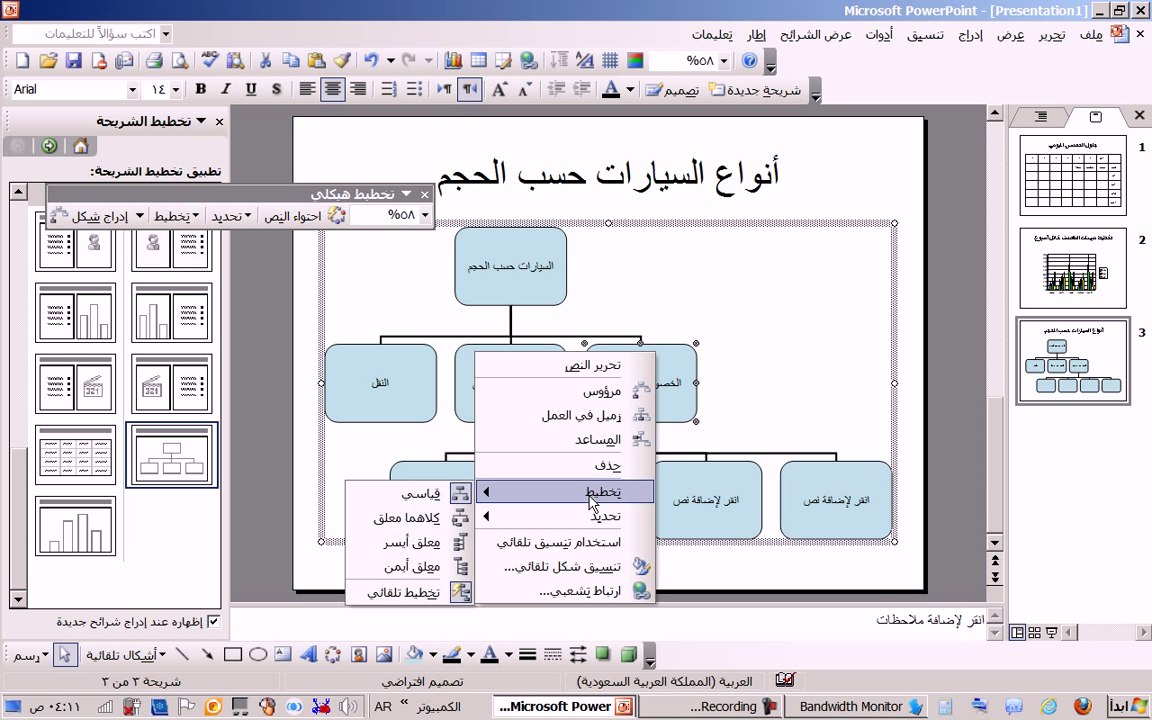
pyautogui.click(443, 542)
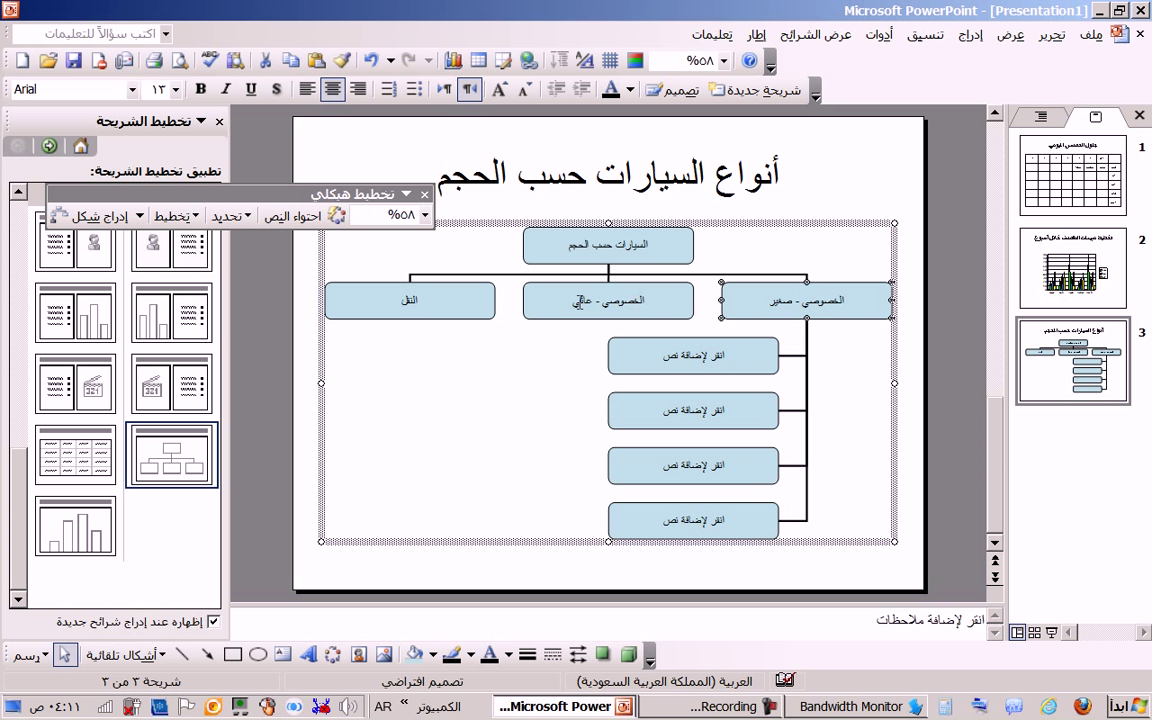
# Add three subordinates under الخصوصي - عائلي and set its layout to Left Hanging.
pyautogui.rightClick(534, 299)
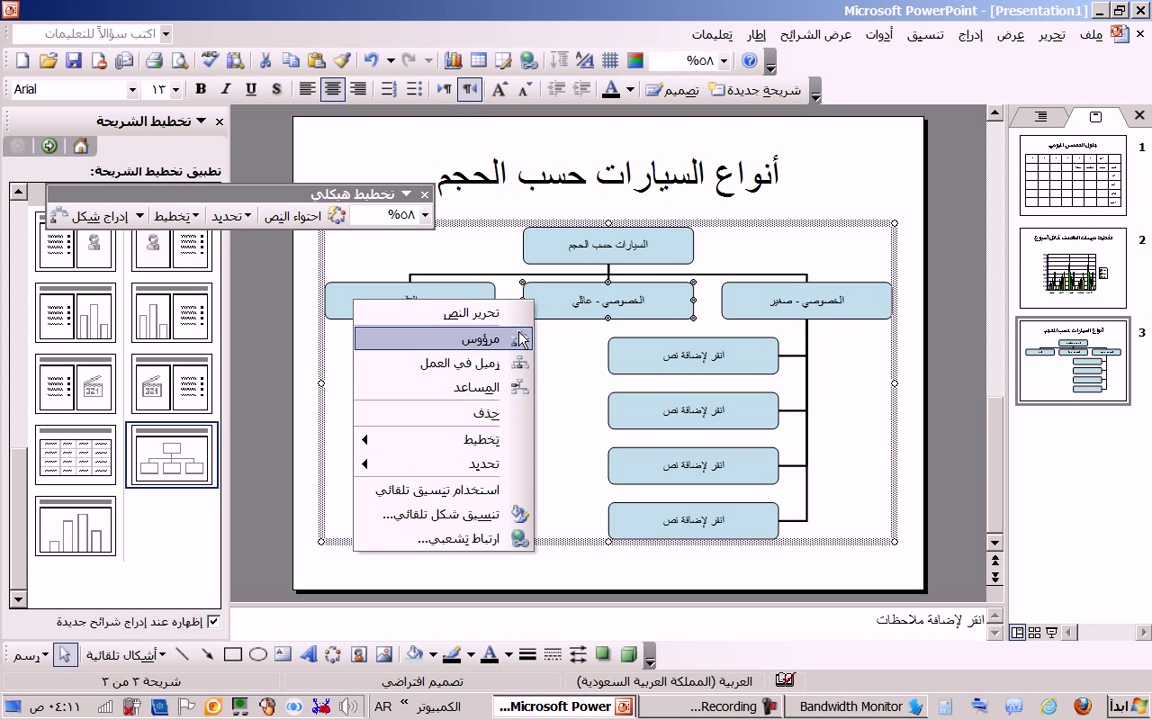
pyautogui.click(521, 339)
pyautogui.rightClick(520, 316)
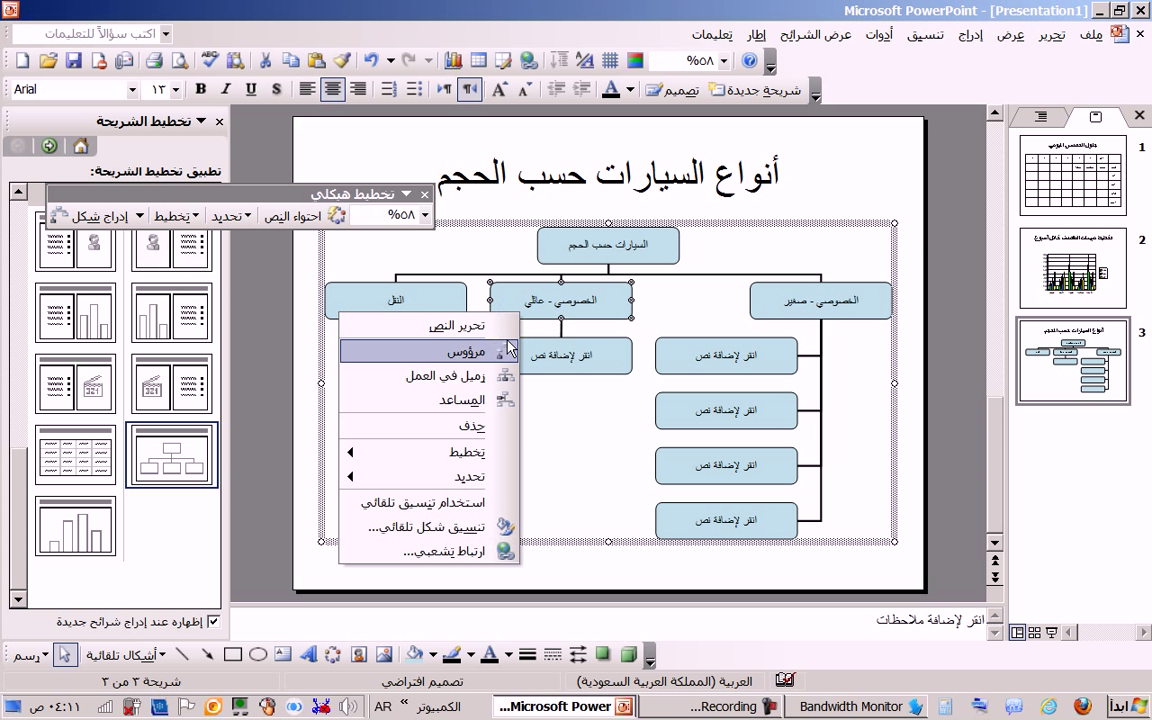
pyautogui.click(511, 350)
pyautogui.rightClick(504, 315)
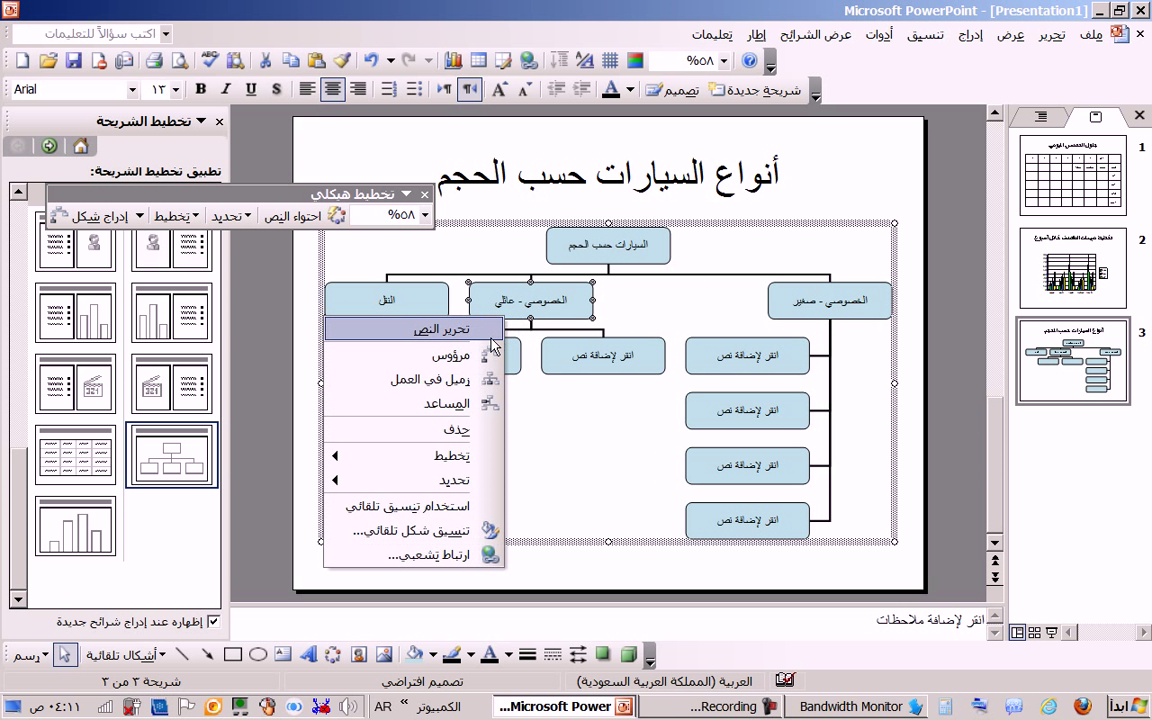
pyautogui.click(491, 350)
pyautogui.rightClick(482, 315)
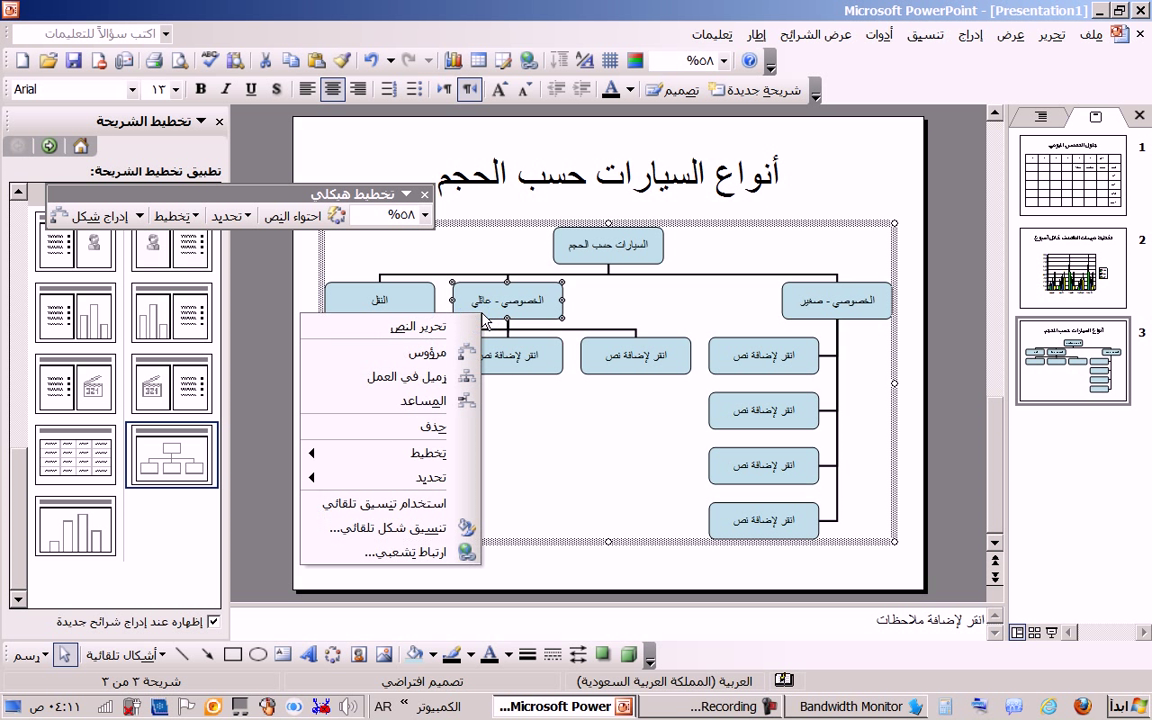
pyautogui.moveTo(410, 452)
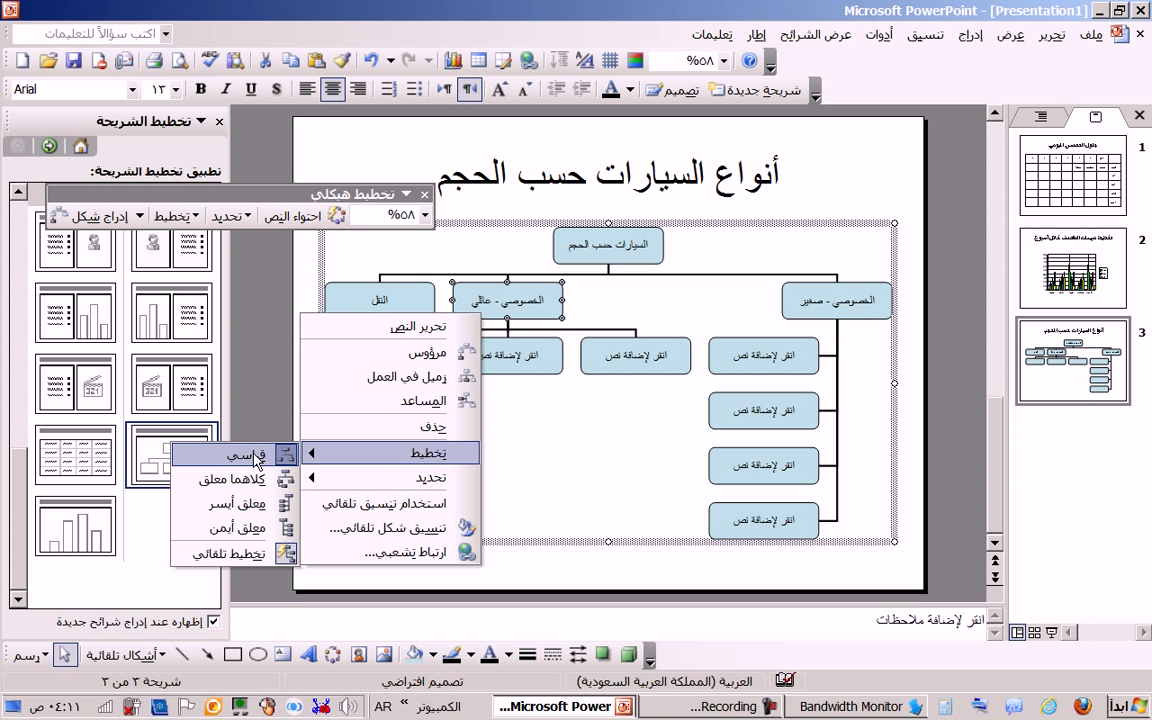
pyautogui.click(232, 503)
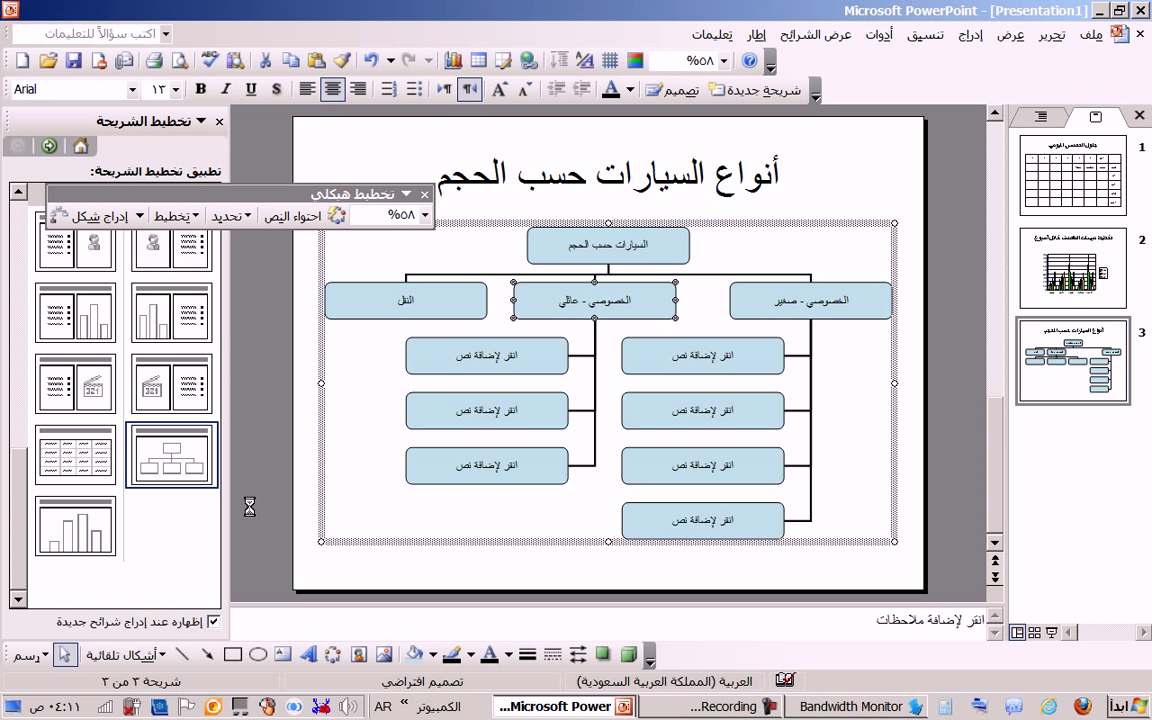
# Add three subordinates under النقل and set its layout to Left Hanging.
pyautogui.click(435, 320)
pyautogui.rightClick(434, 318)
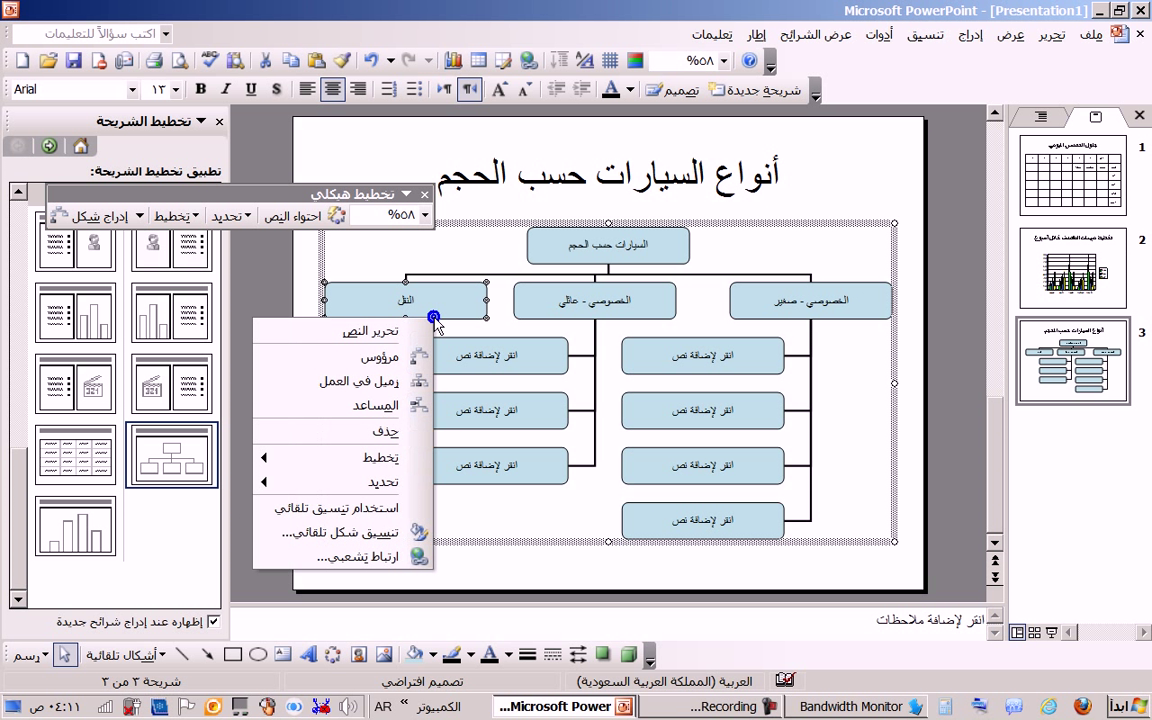
pyautogui.click(408, 358)
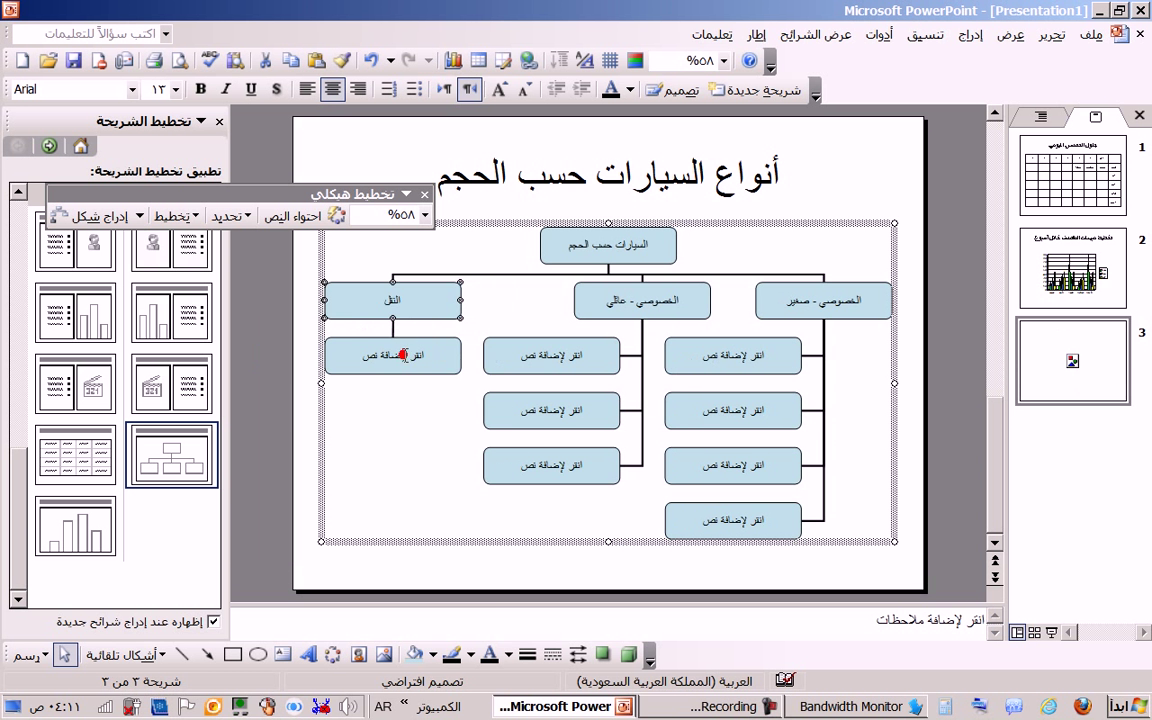
pyautogui.rightClick(405, 305)
pyautogui.click(401, 343)
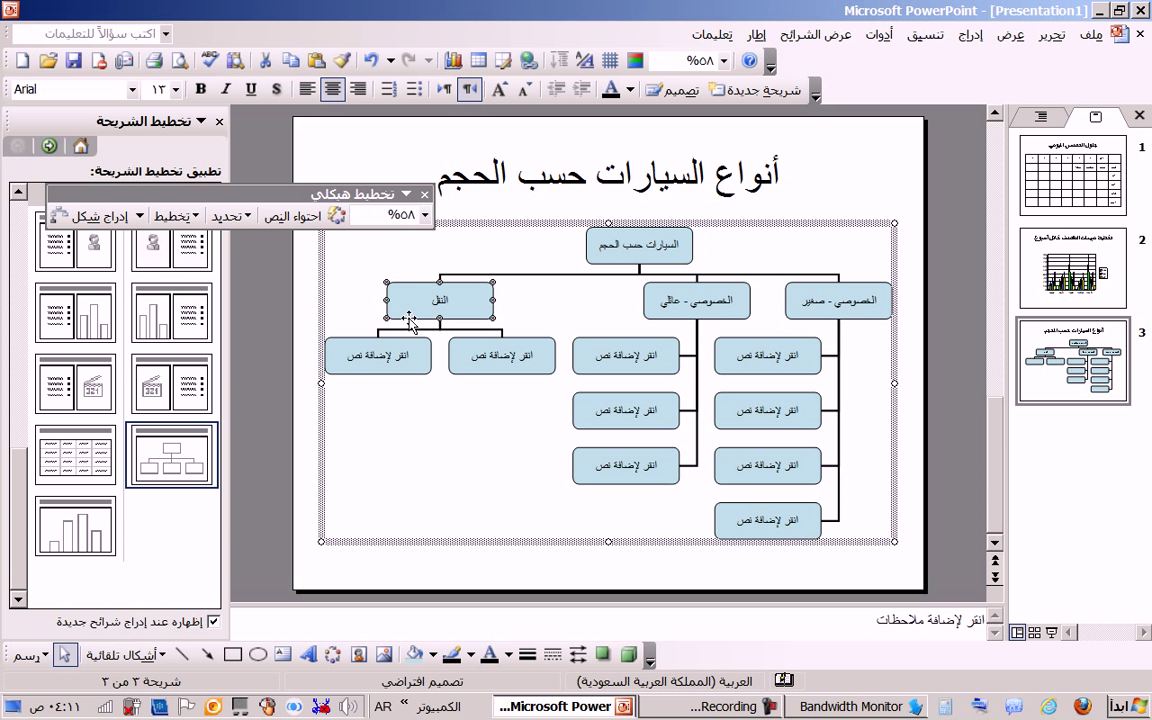
pyautogui.rightClick(408, 318)
pyautogui.click(385, 357)
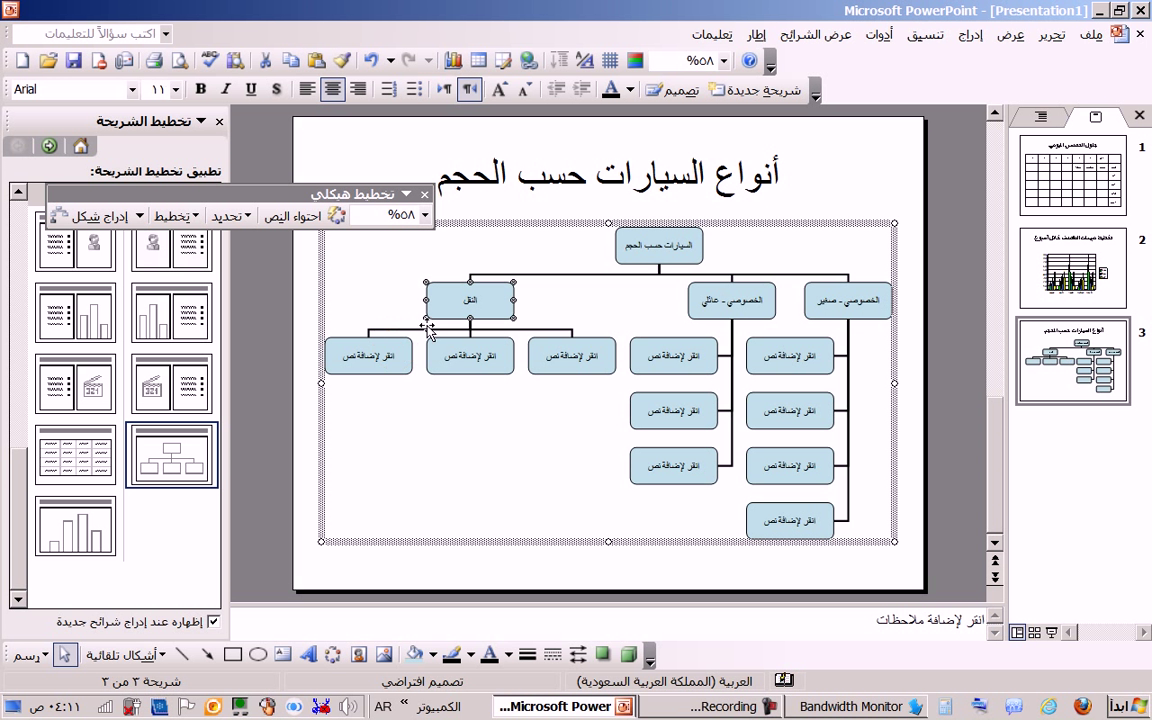
pyautogui.rightClick(458, 320)
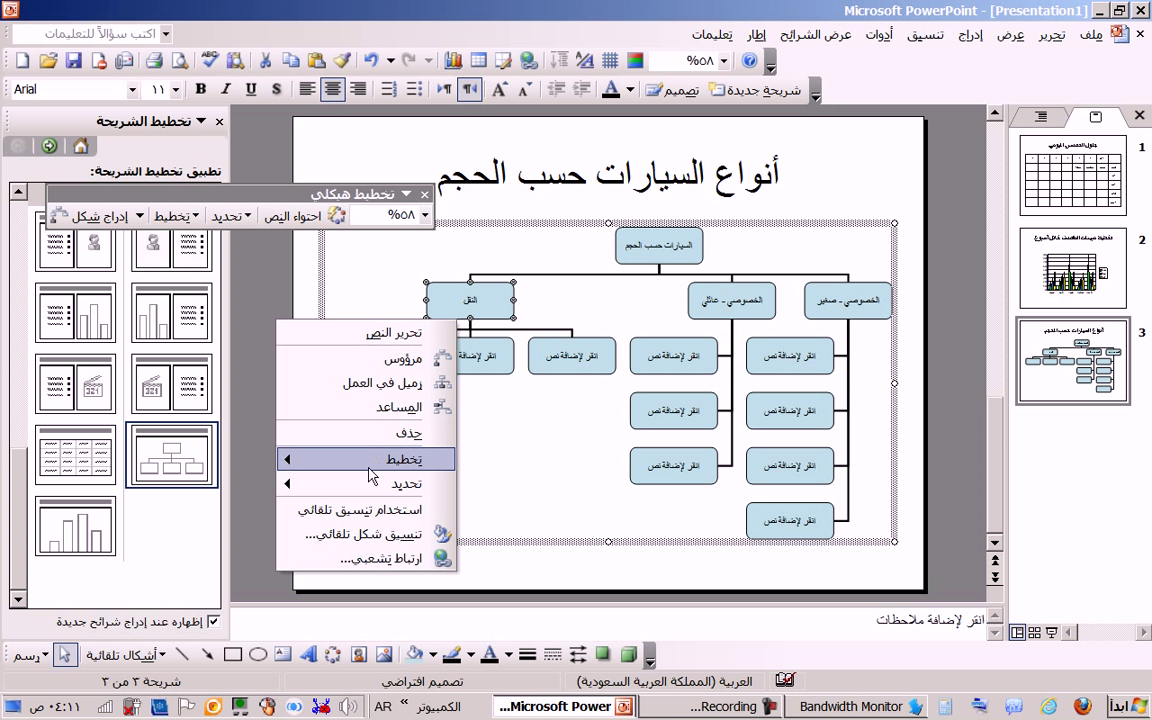
pyautogui.moveTo(370, 474)
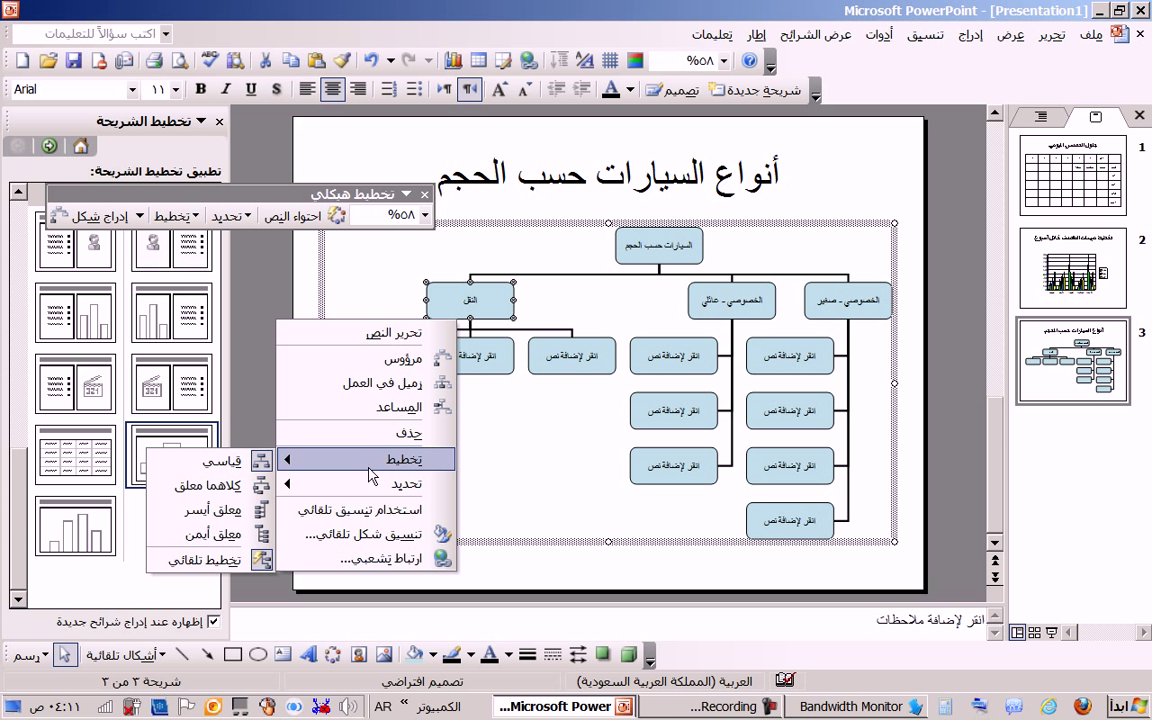
pyautogui.click(228, 510)
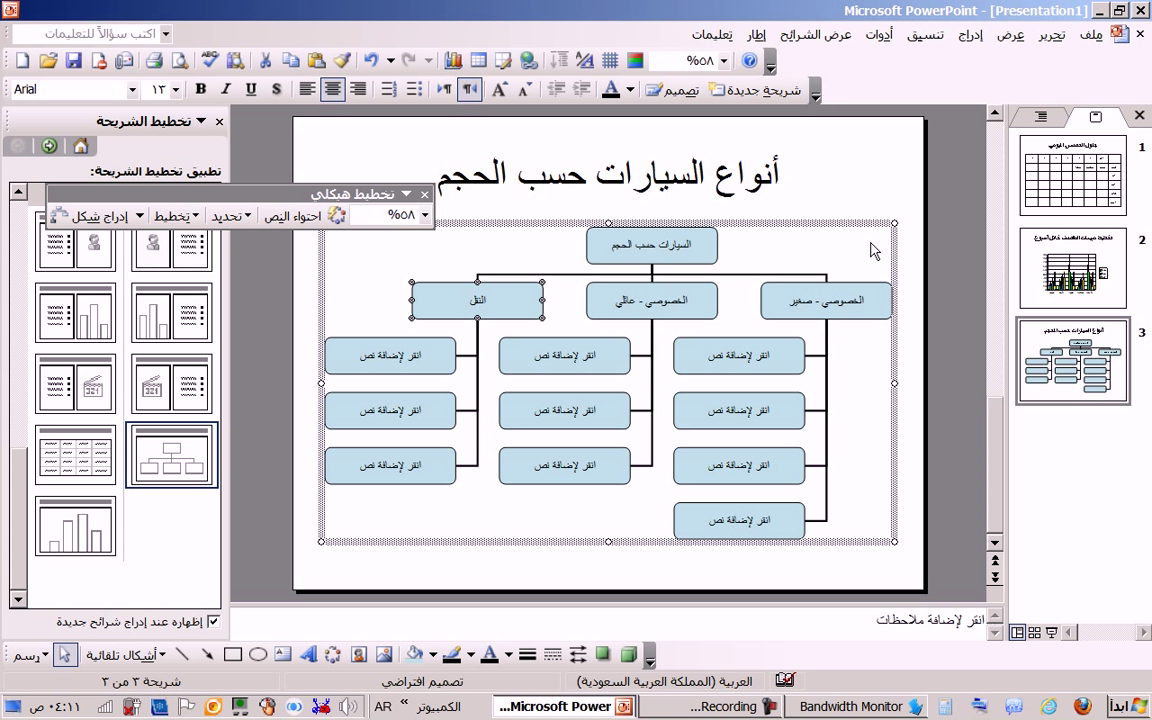
pyautogui.click(745, 352)
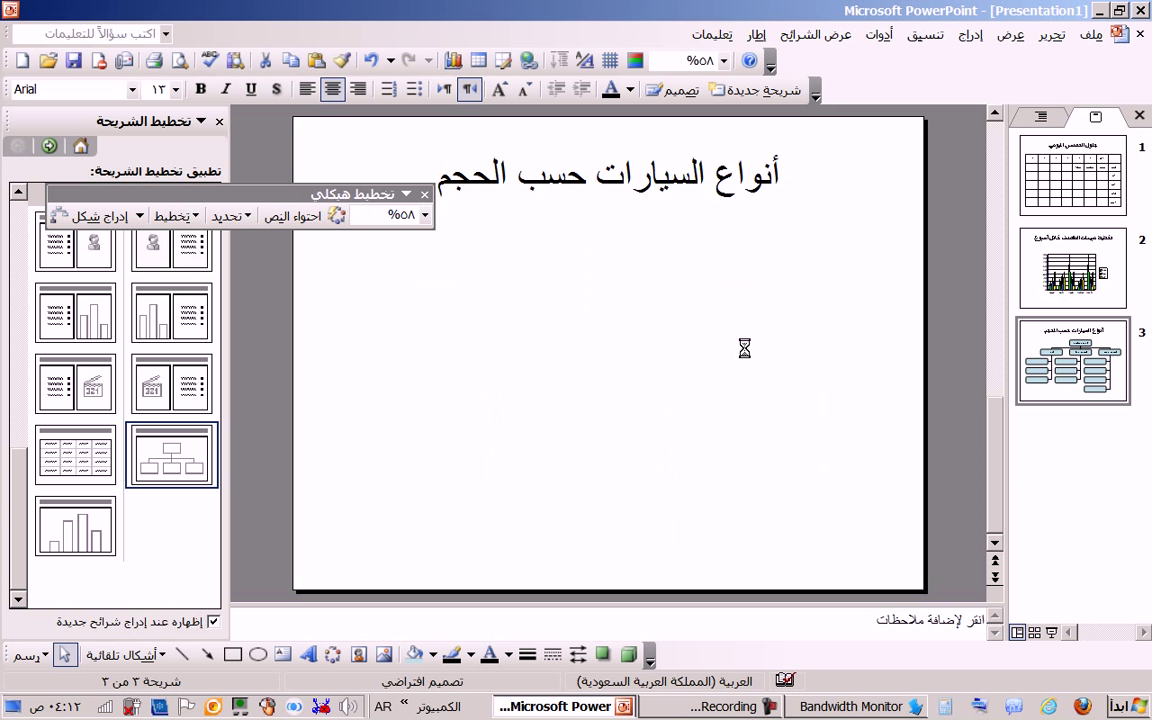
pyautogui.click(737, 405)
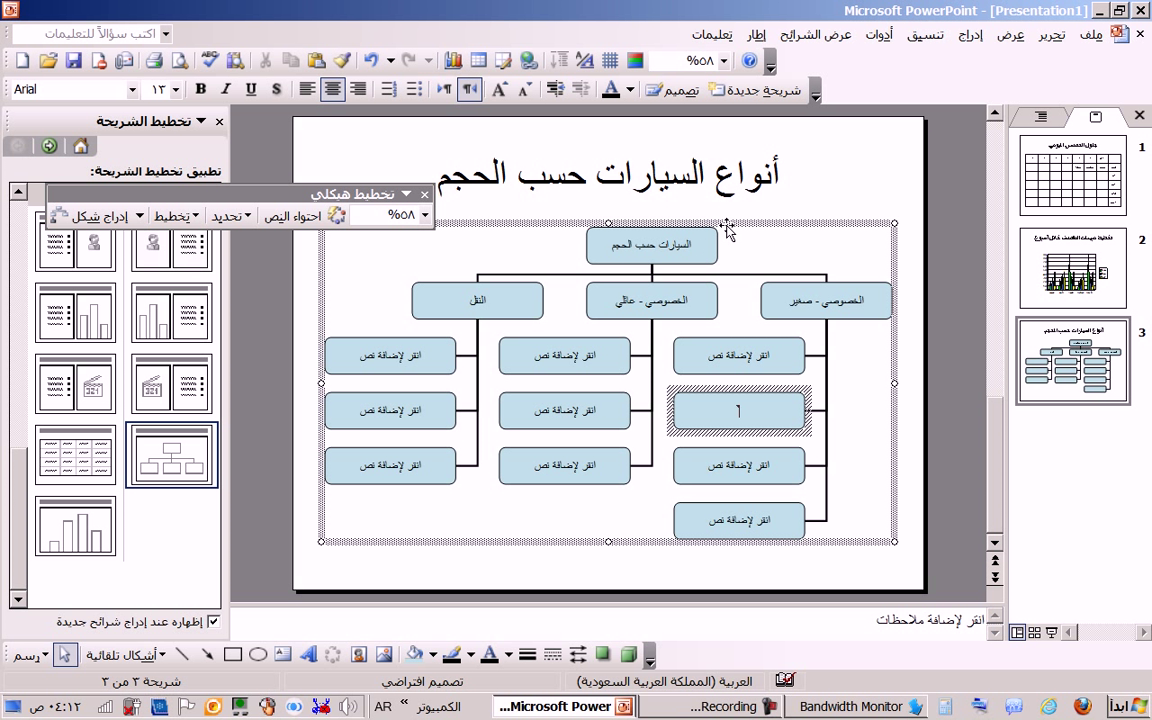
pyautogui.click(640, 240)
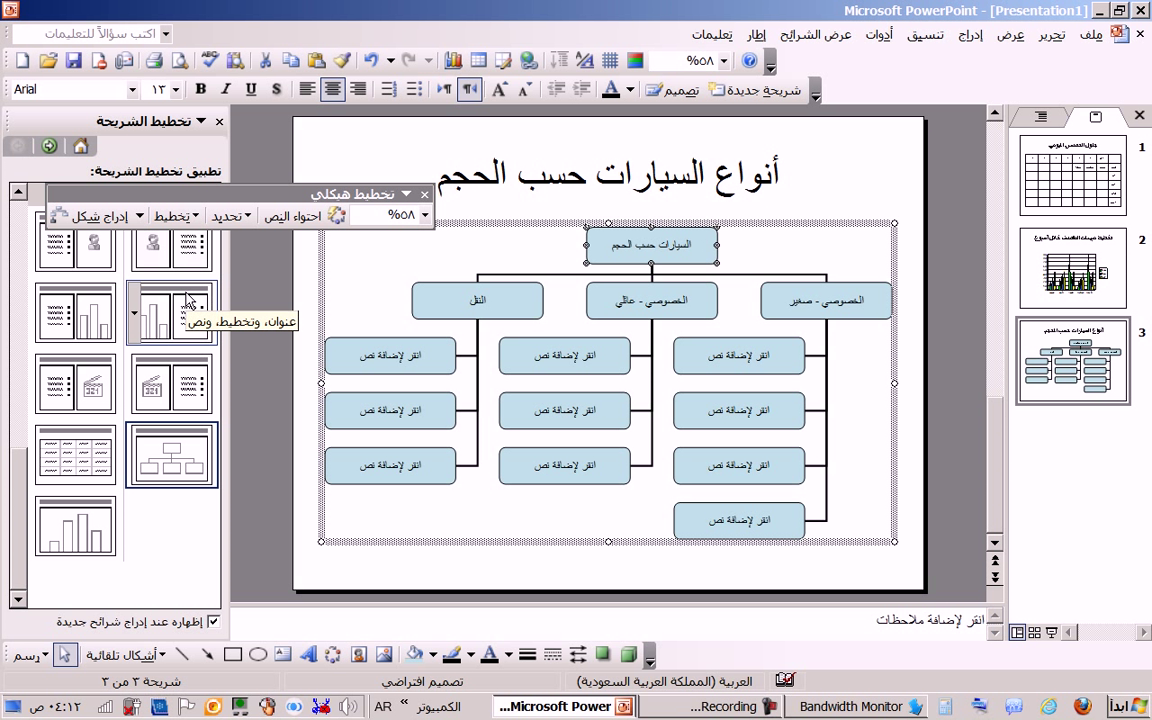
pyautogui.click(182, 217)
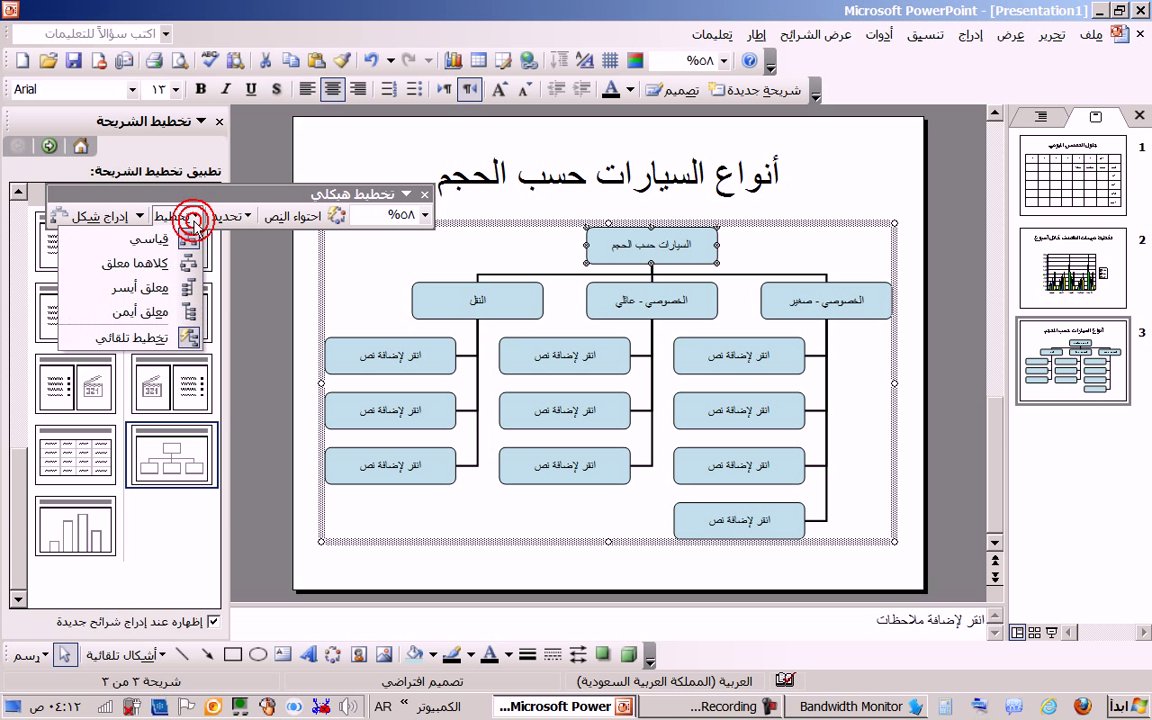
pyautogui.click(224, 217)
pyautogui.click(334, 193)
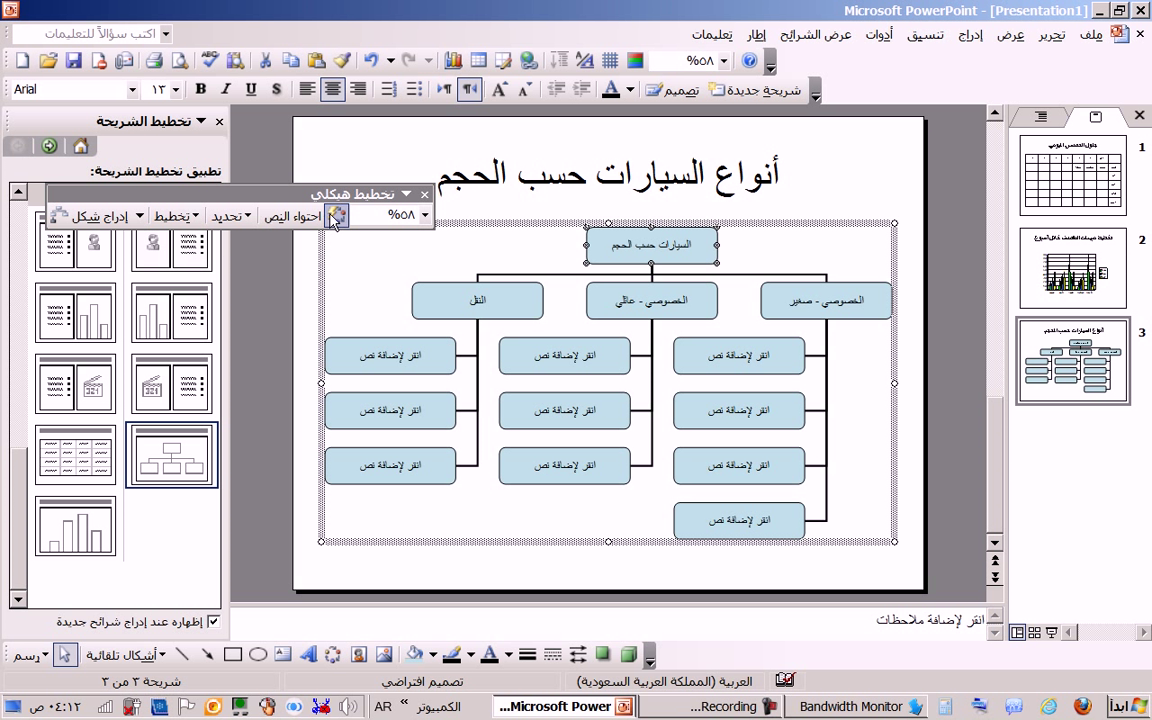
pyautogui.click(100, 216)
# Apply the ألوان أساسية AutoFormat style to the org chart and close its toolbar.
pyautogui.click(337, 216)
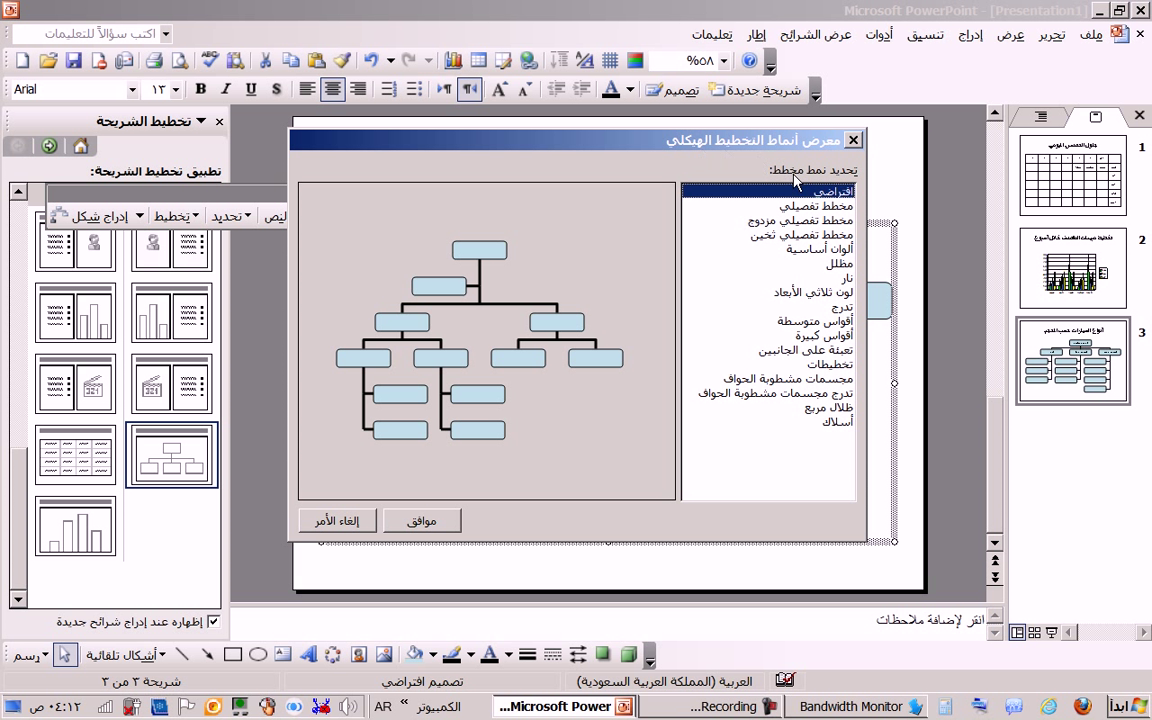
pyautogui.click(806, 204)
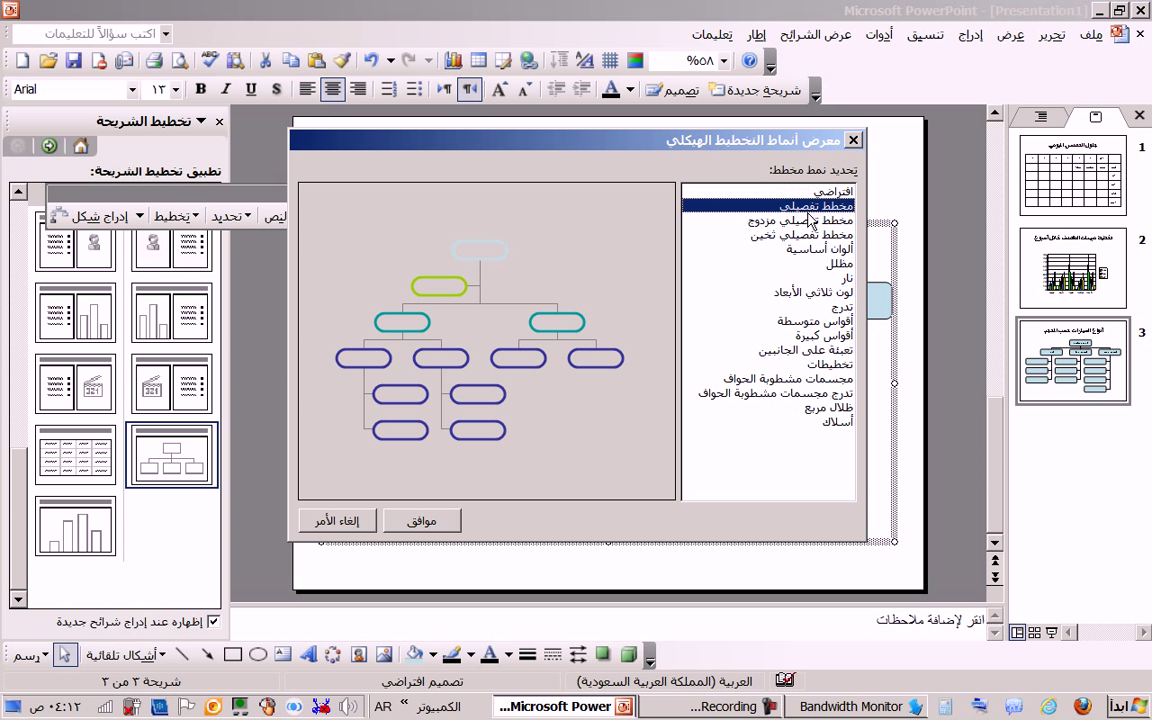
pyautogui.click(810, 219)
pyautogui.click(812, 233)
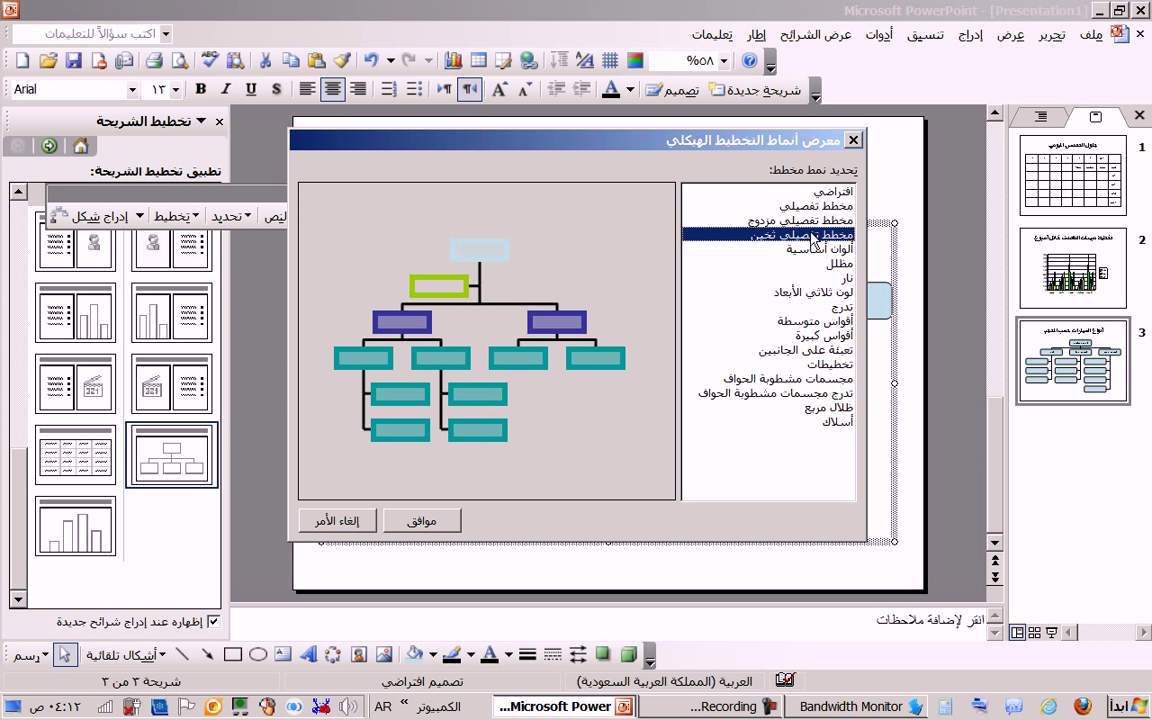
pyautogui.click(815, 248)
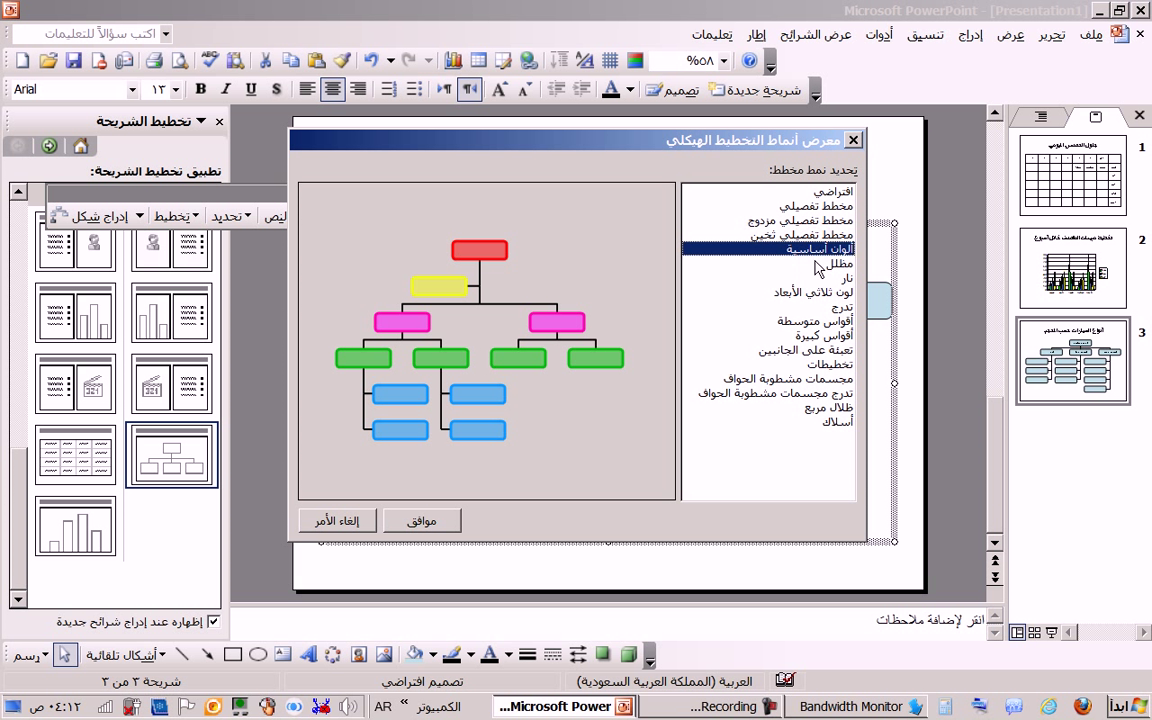
pyautogui.click(424, 522)
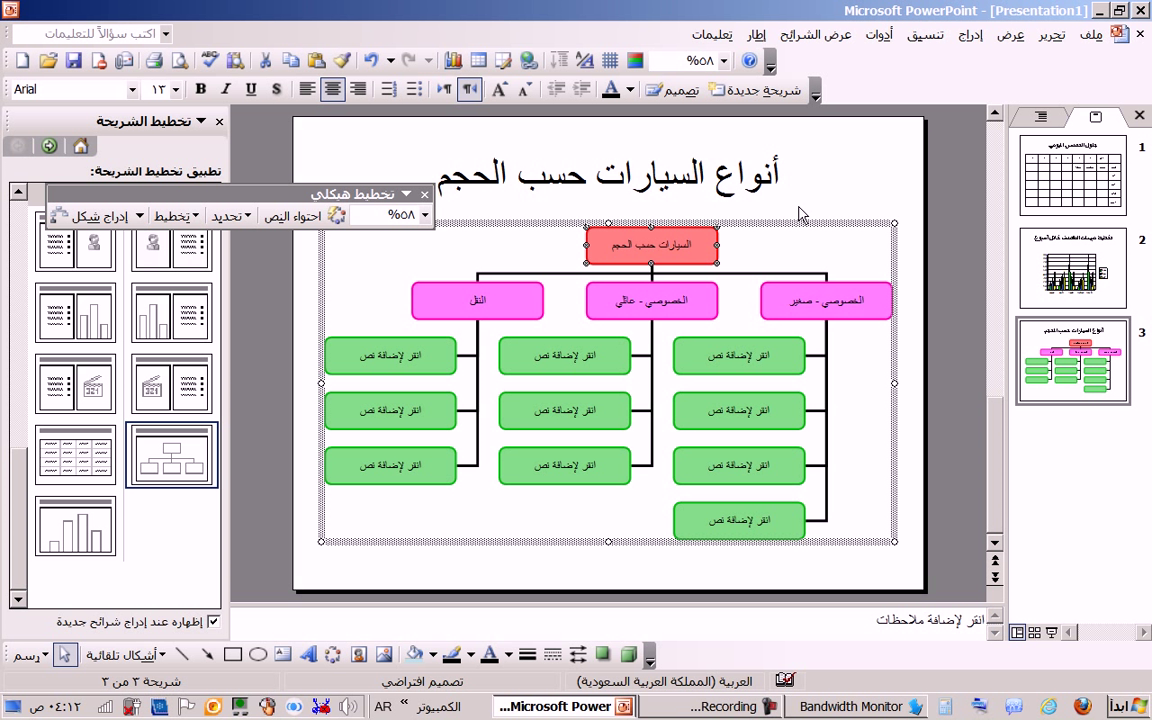
pyautogui.click(425, 194)
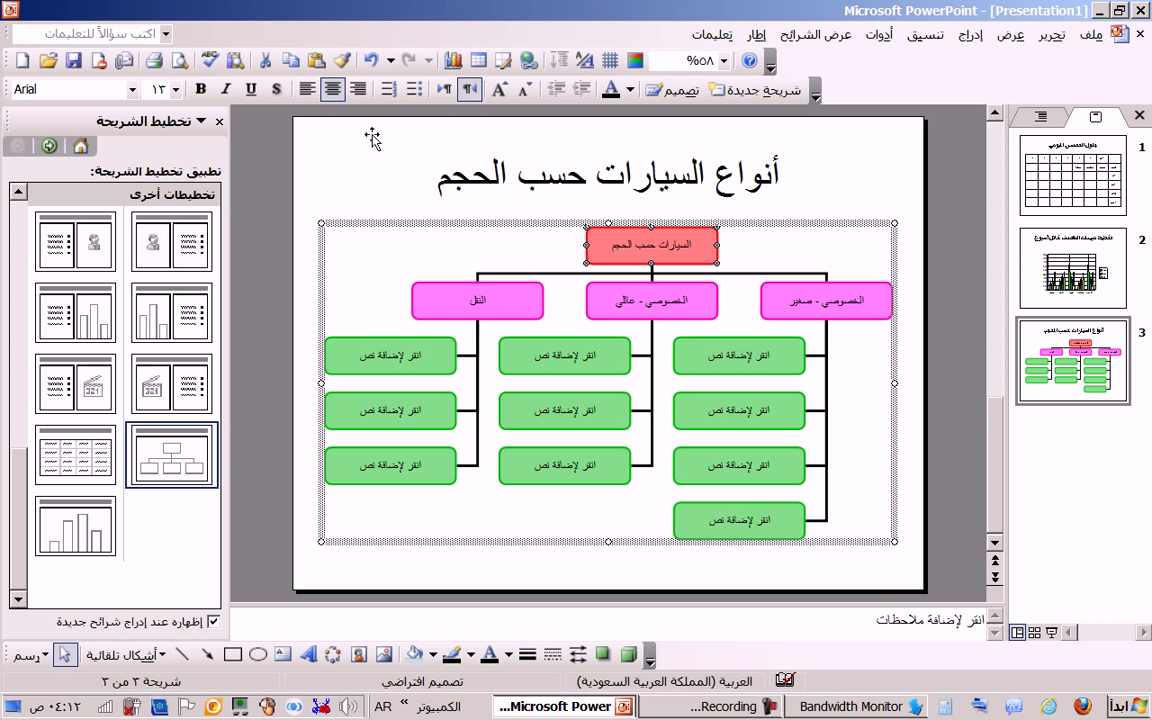
# Show the Slide Design templates in the task pane.
pyautogui.click(203, 121)
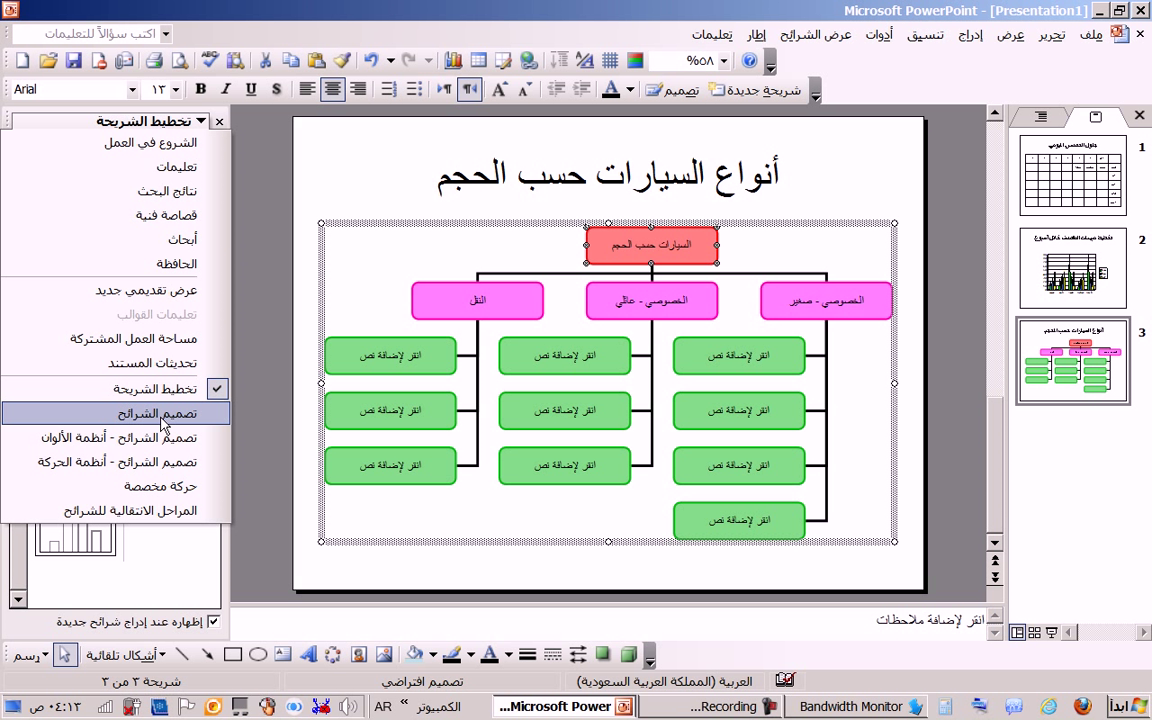
pyautogui.click(200, 121)
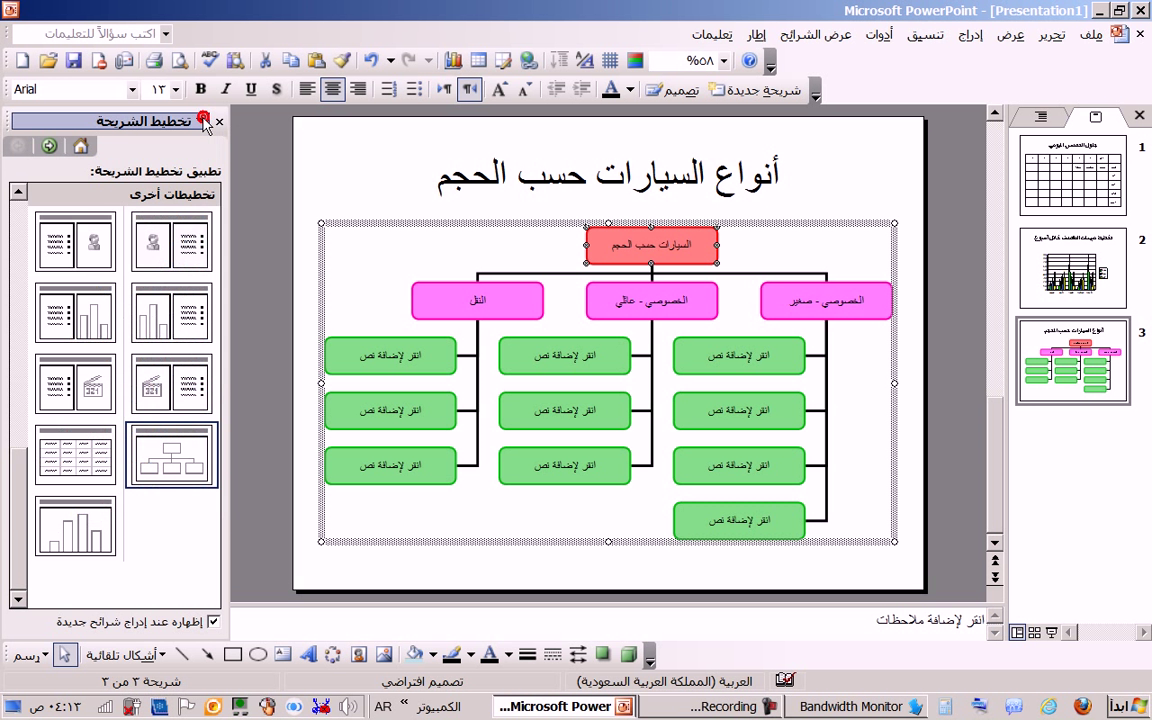
pyautogui.click(200, 121)
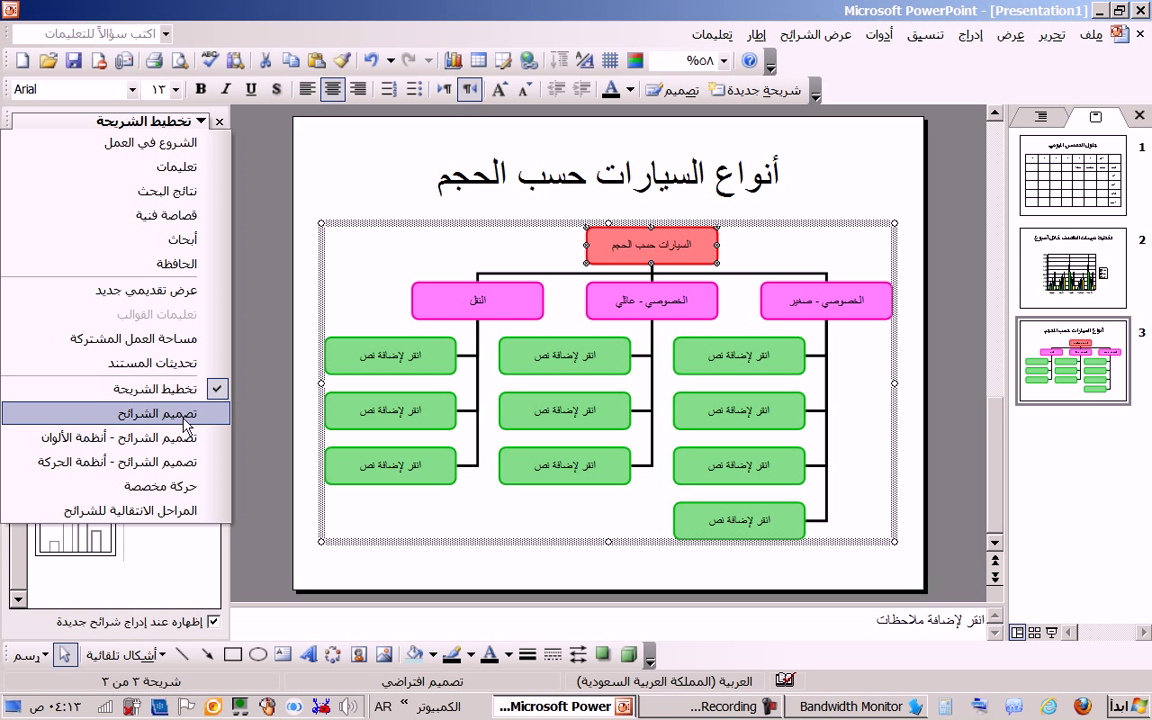
pyautogui.click(186, 422)
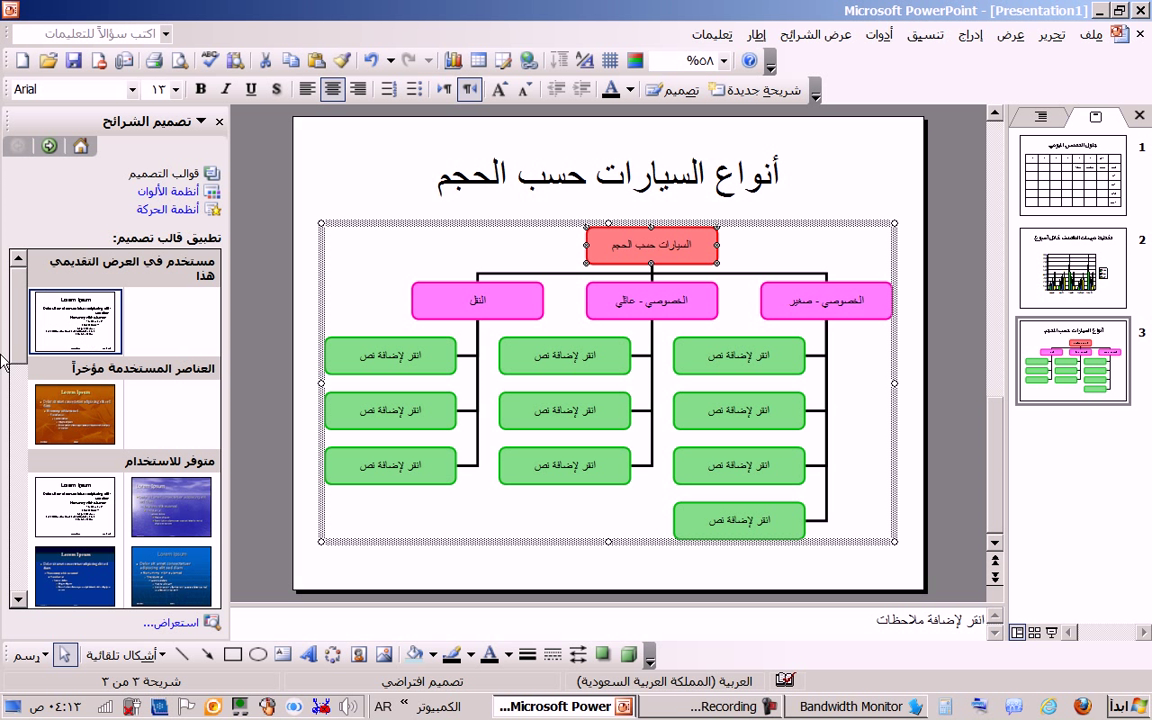
pyautogui.scroll(-5, 18, 330)
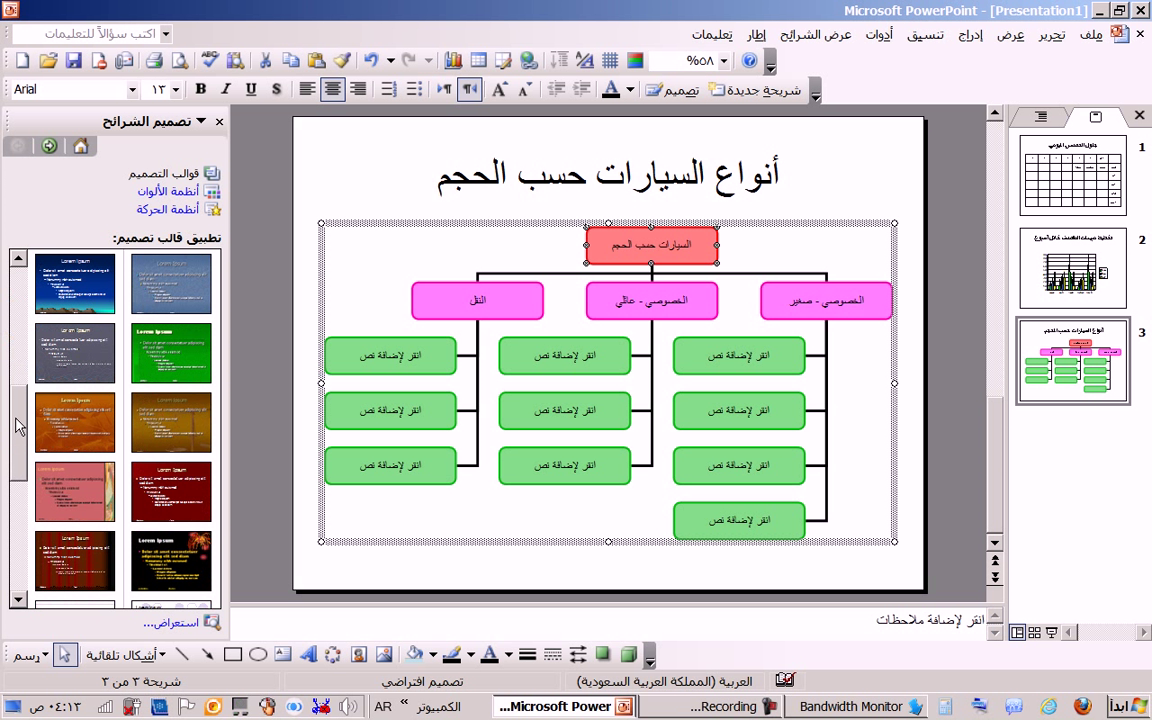
pyautogui.click(921, 34)
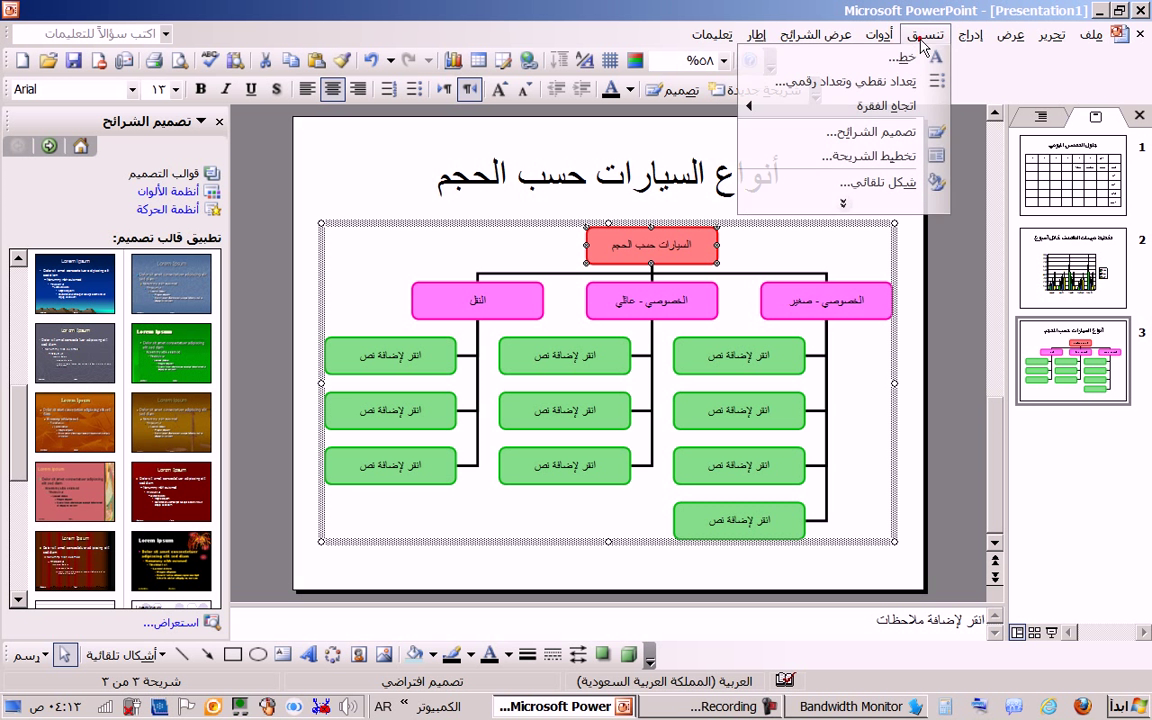
pyautogui.click(912, 134)
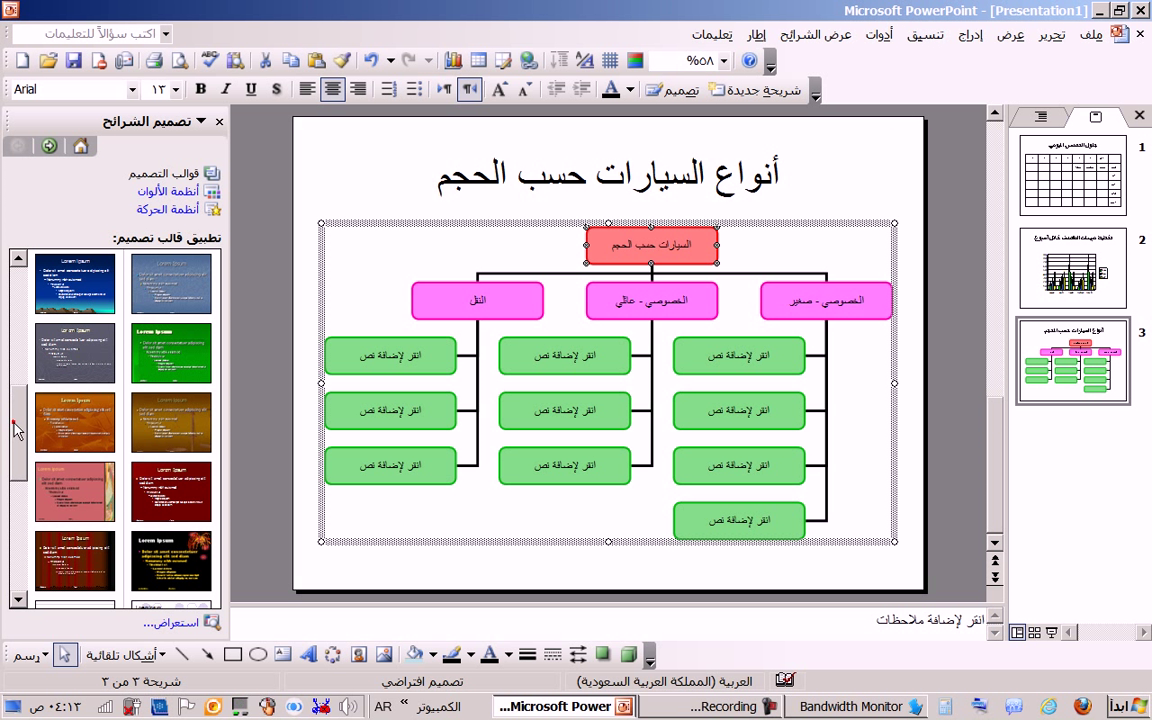
pyautogui.moveTo(15, 390); pyautogui.dragTo(15, 438)
# Apply the Crayons design template to all slides and return to slide 1.
pyautogui.moveTo(97, 353)
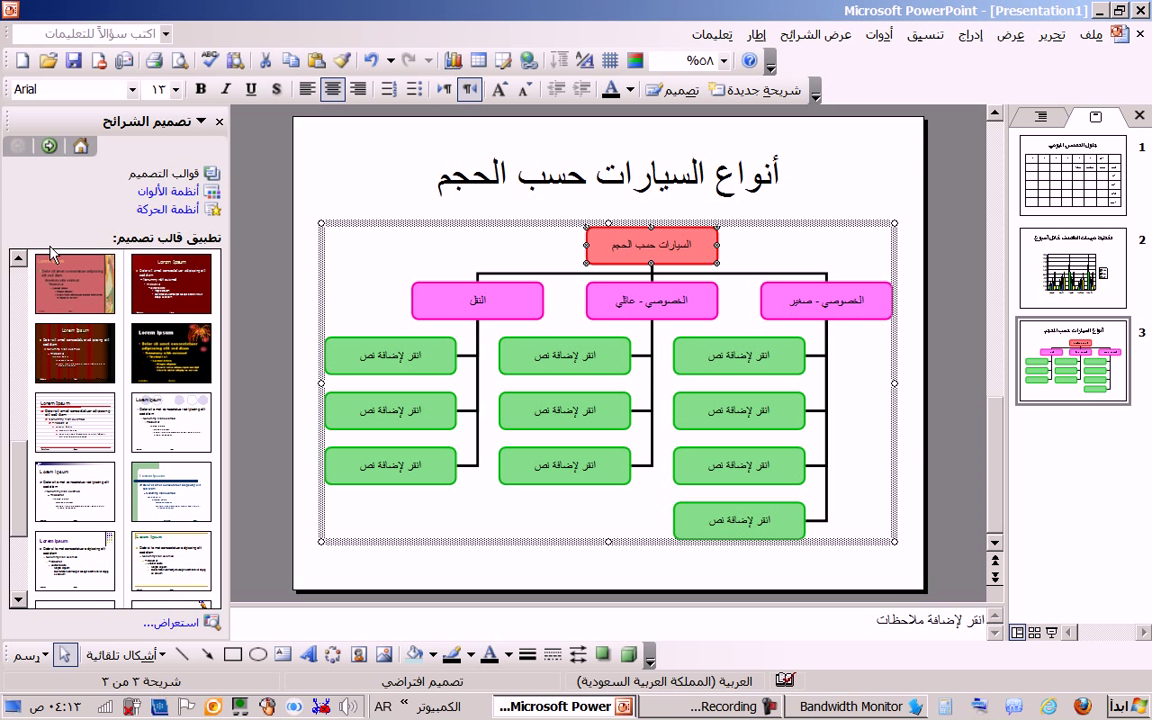
pyautogui.click(78, 285)
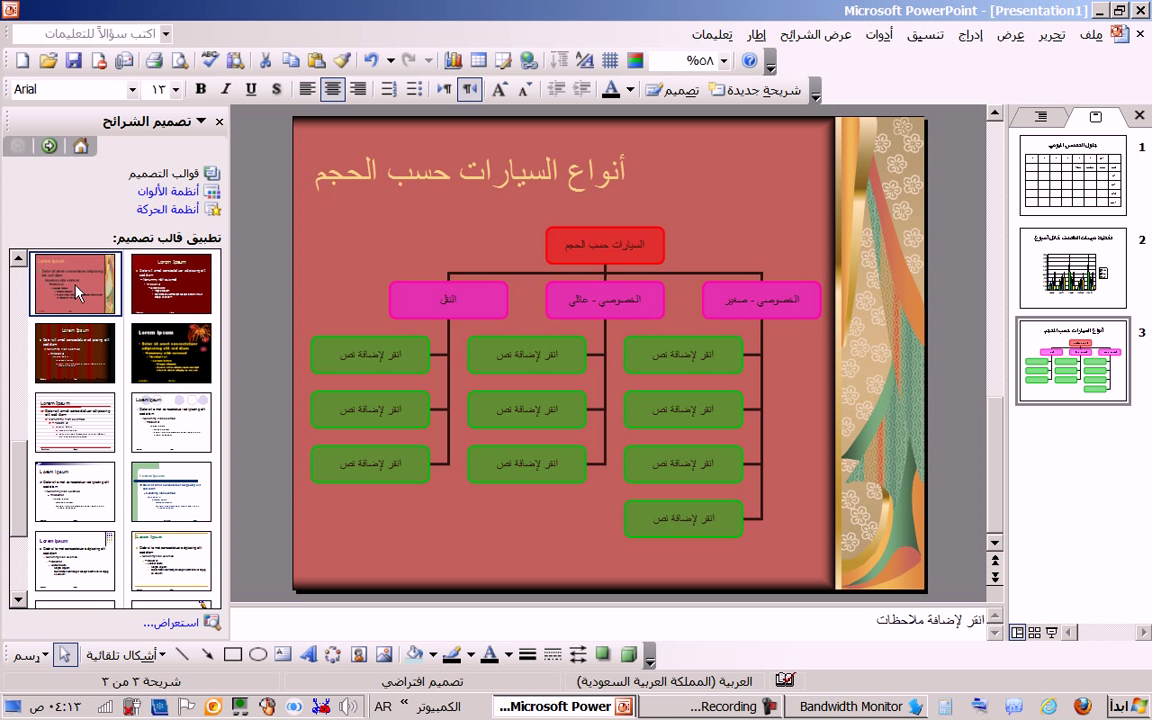
pyautogui.moveTo(20, 457); pyautogui.dragTo(20, 493)
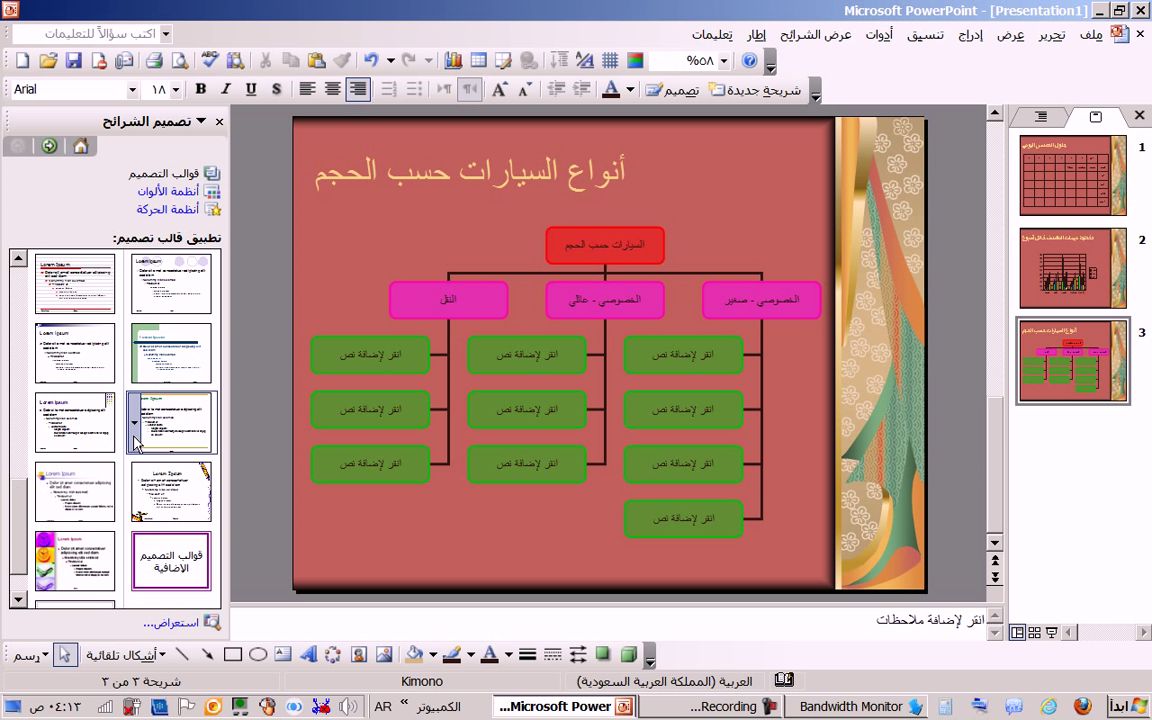
pyautogui.click(162, 476)
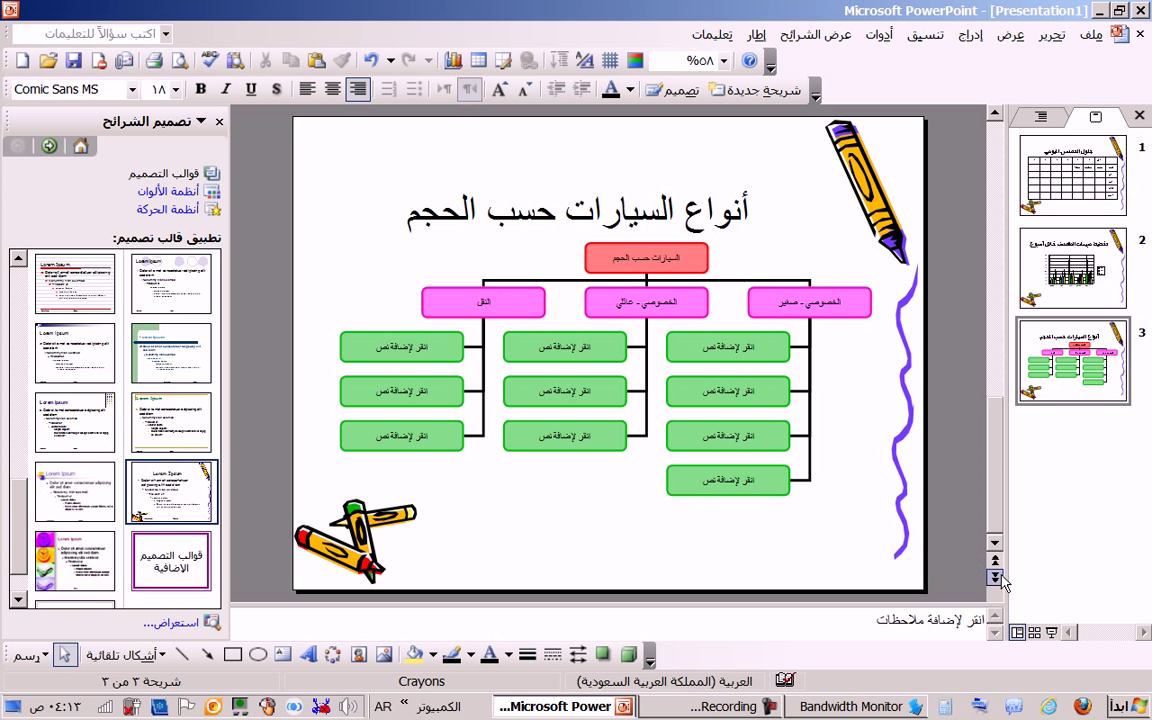
pyautogui.press('Home')
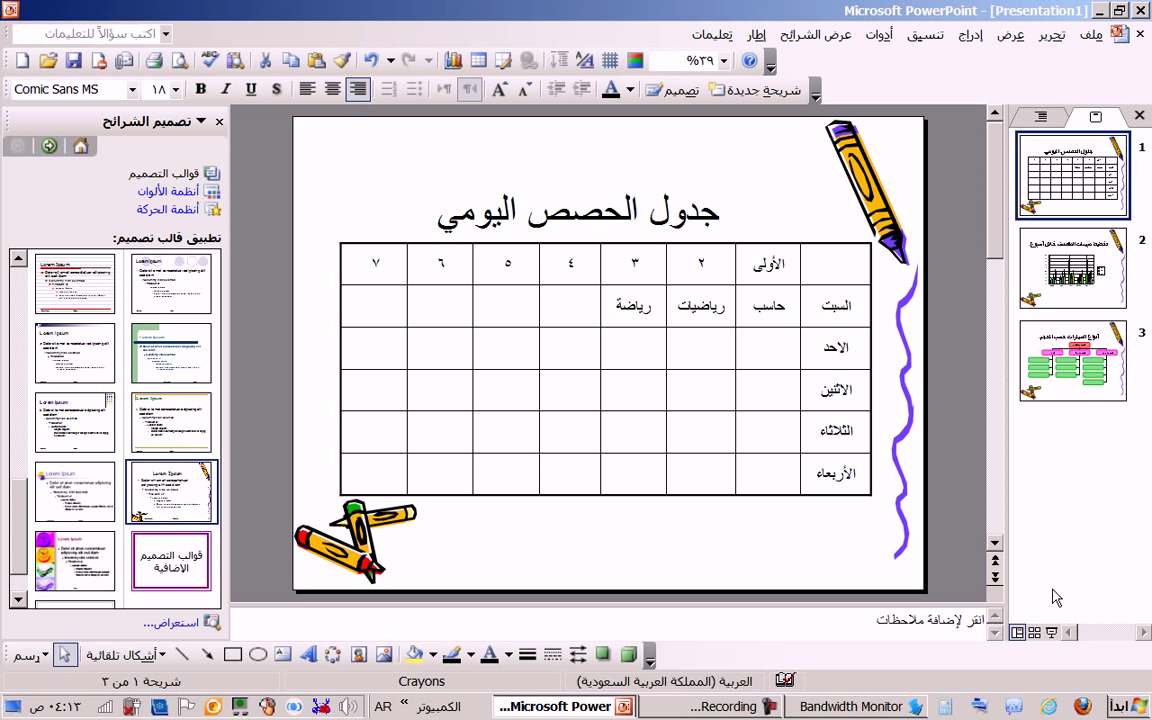
pyautogui.click(1052, 632)
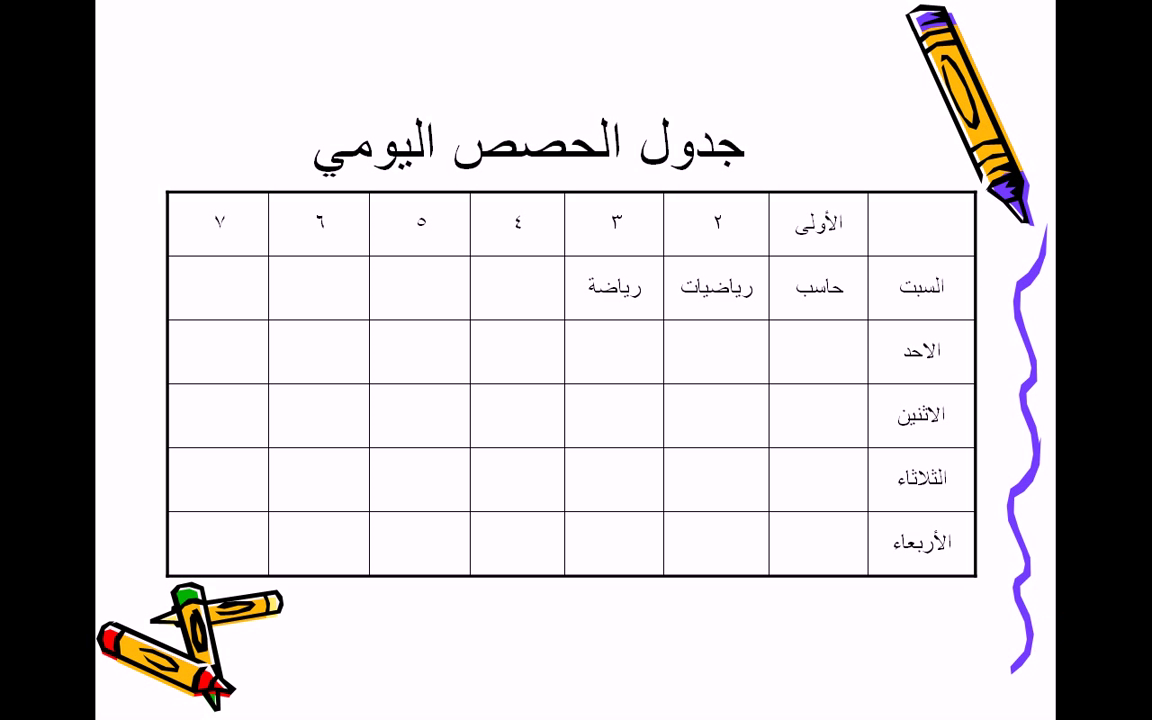
pyautogui.click(772, 300)
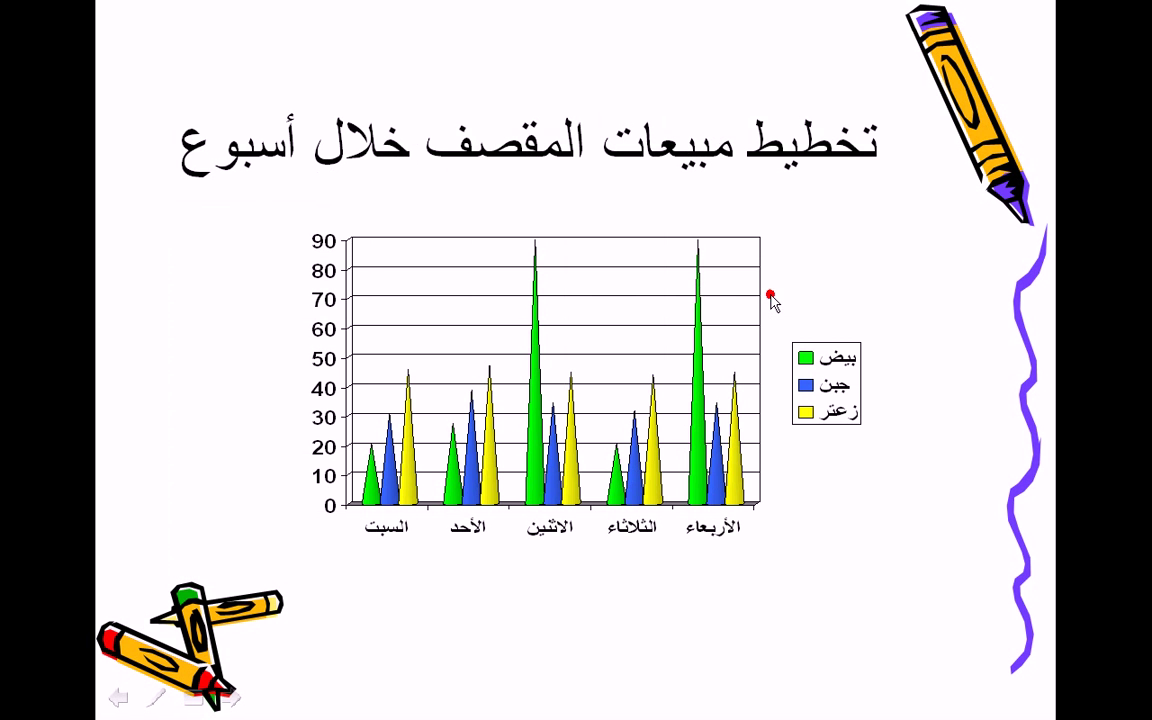
pyautogui.click(862, 258)
pyautogui.click(922, 395)
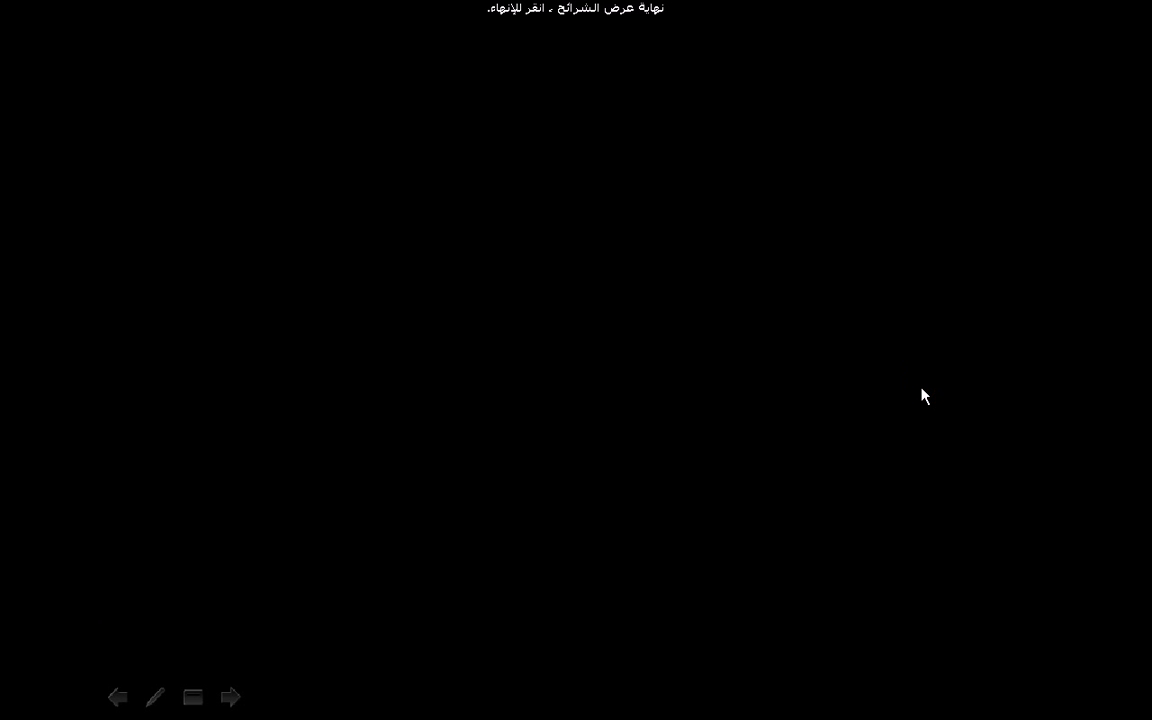
pyautogui.click(922, 395)
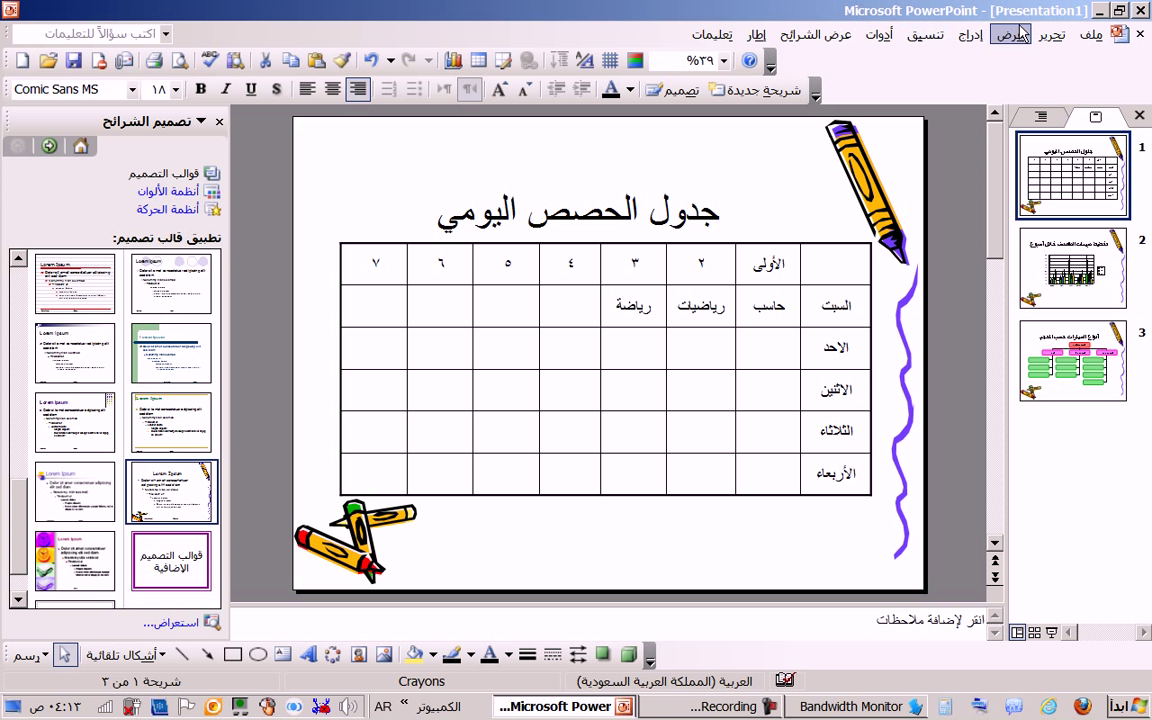